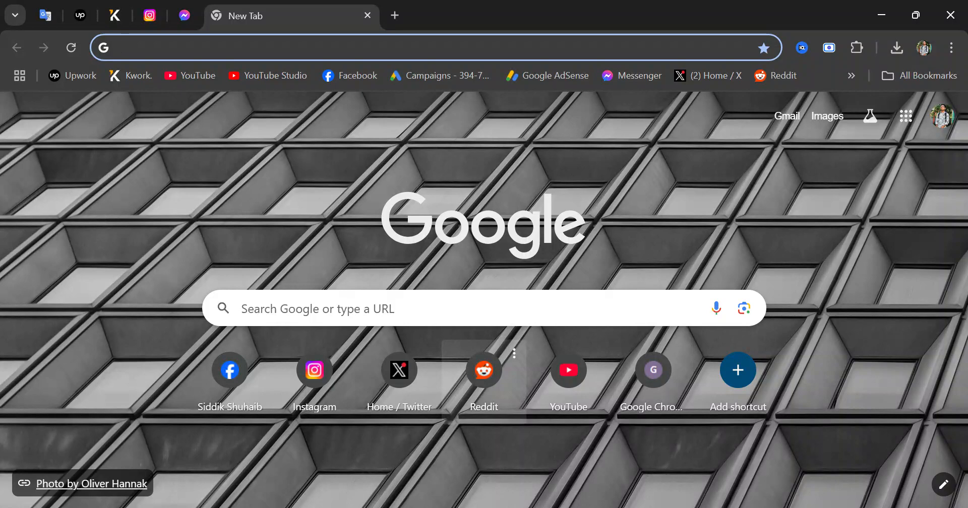
# Load kwork.com/seller from the Kwork bookmark to reach the seller dashboard
pyautogui.click(130, 76)
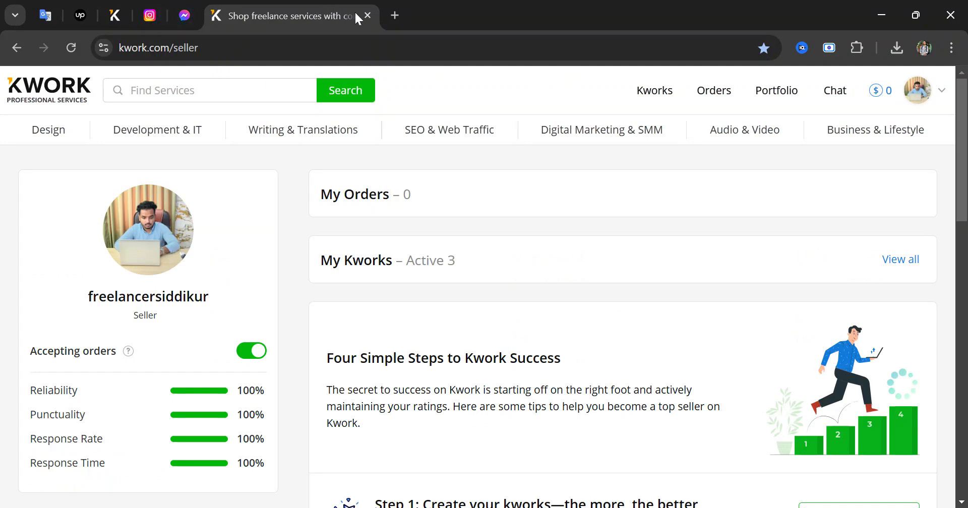
# Get rid of the stray blank tab and show all kworks via 'View all' under My Kworks
pyautogui.click(395, 16)
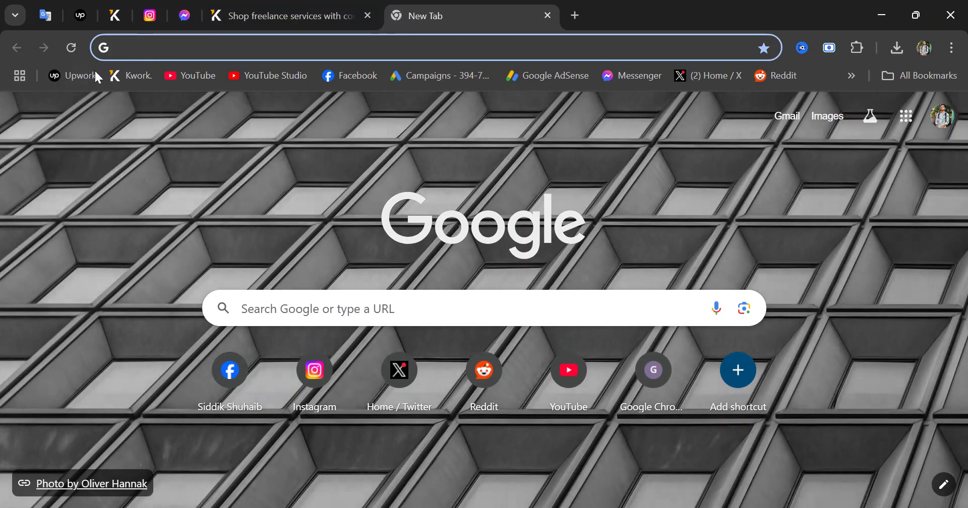
pyautogui.click(142, 74)
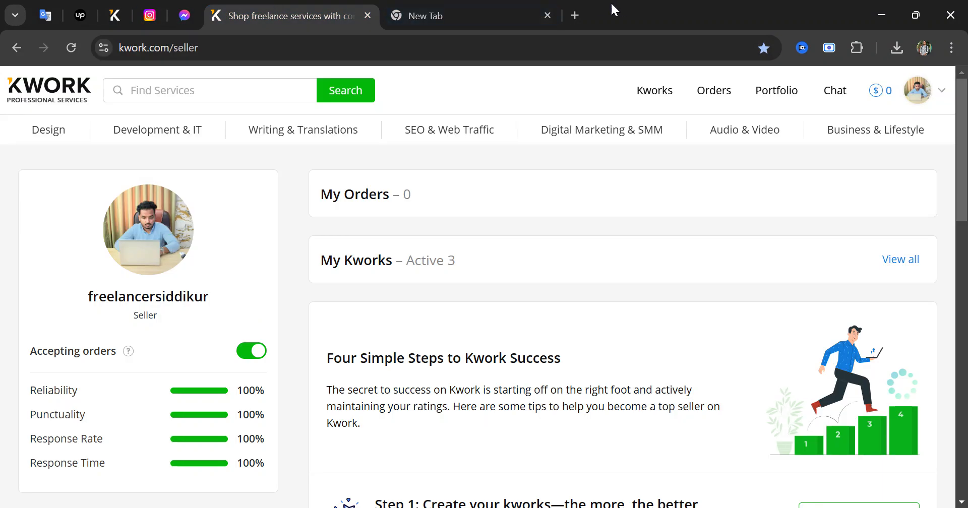
pyautogui.click(547, 16)
pyautogui.moveTo(835, 151)
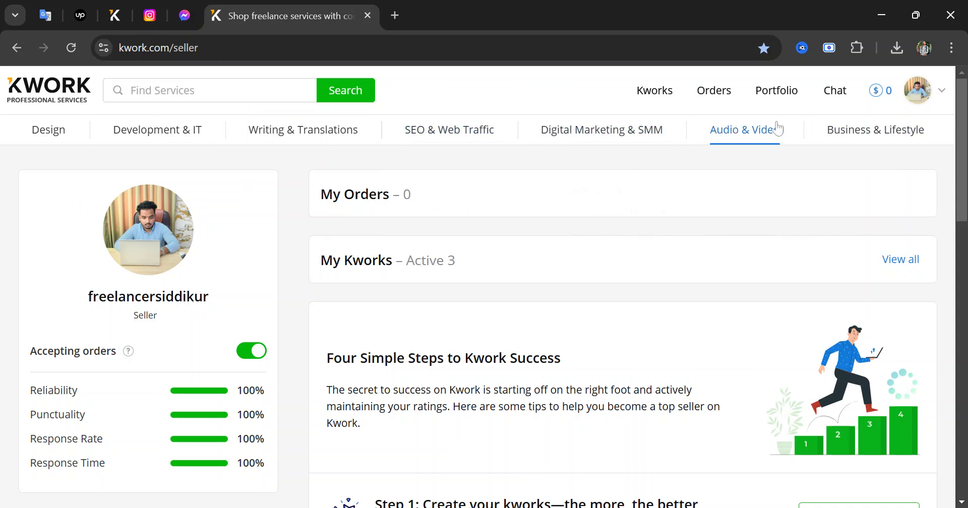
pyautogui.click(907, 260)
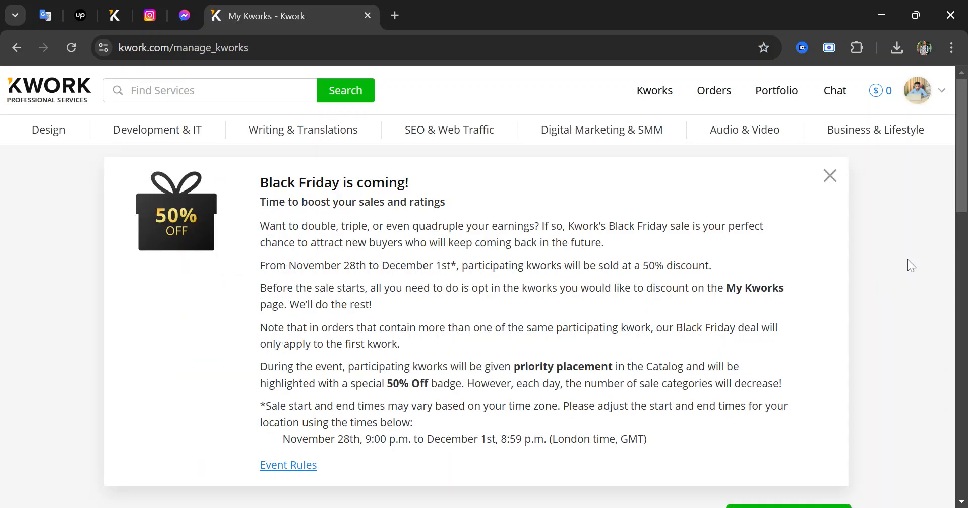
# Dismiss the Black Friday 50% discount announcement popup
pyautogui.scroll(-1, 582, 292)
pyautogui.scroll(-3, 313, 367)
pyautogui.scroll(3, 313, 367)
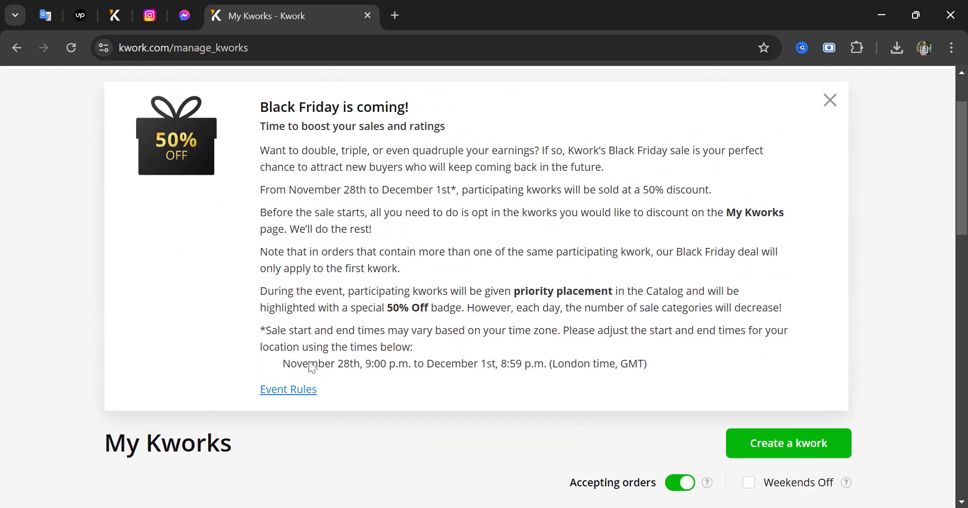
pyautogui.scroll(1, 920, 169)
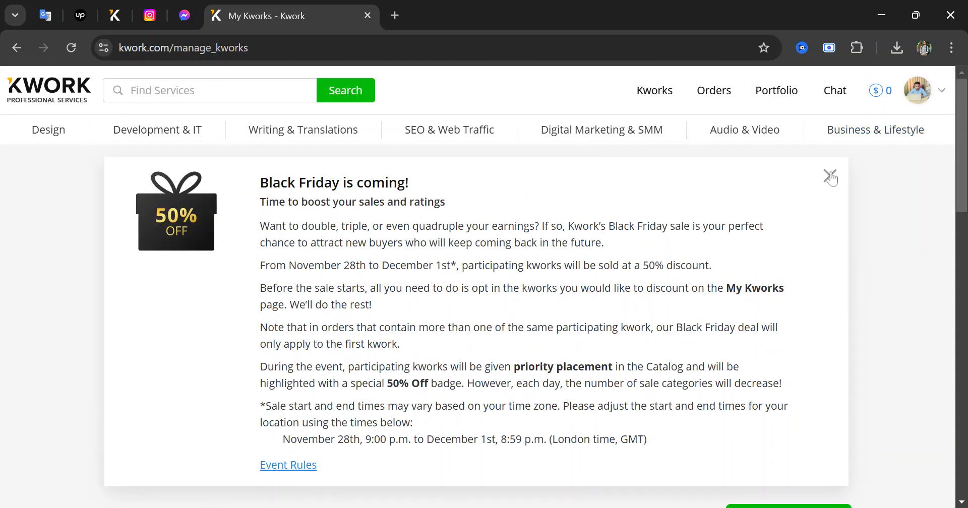
pyautogui.click(829, 176)
# Look over the three existing kworks, then start a new one with 'Create a kwork'
pyautogui.scroll(-5, 510, 331)
pyautogui.scroll(-1, 510, 302)
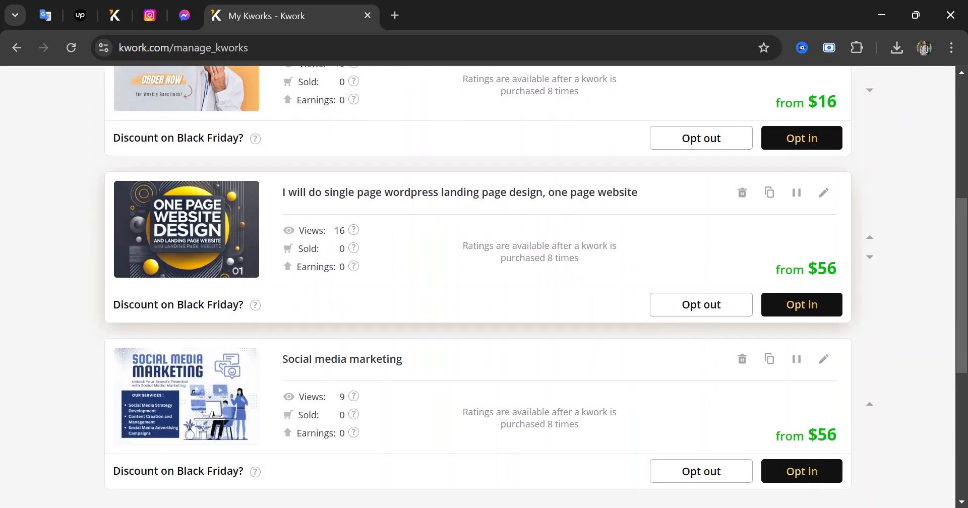
pyautogui.scroll(-4, 512, 323)
pyautogui.scroll(9, 513, 324)
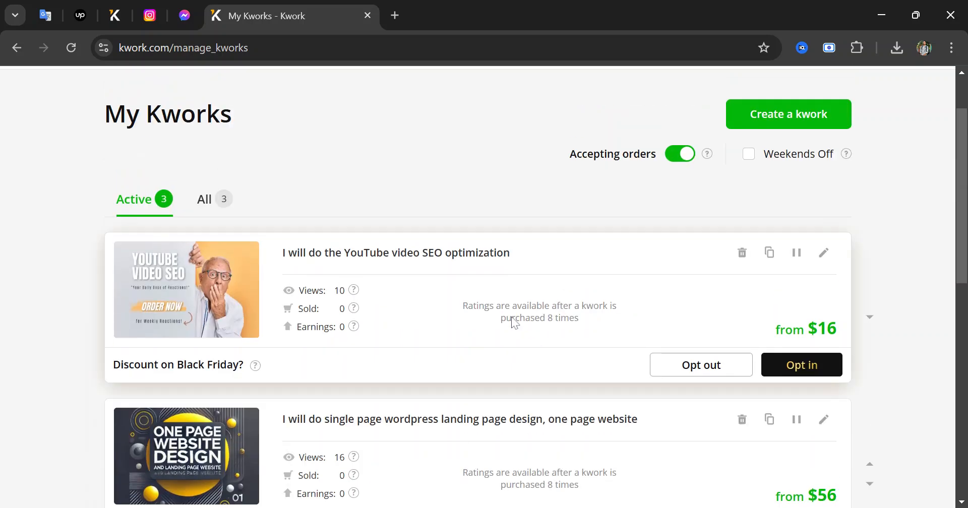
pyautogui.scroll(-1, 513, 323)
pyautogui.scroll(3, 514, 318)
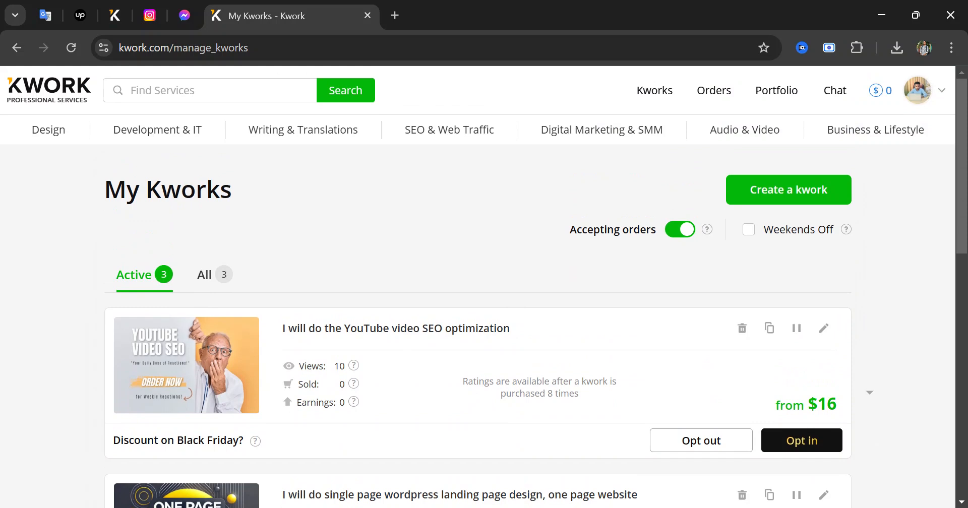
pyautogui.click(822, 201)
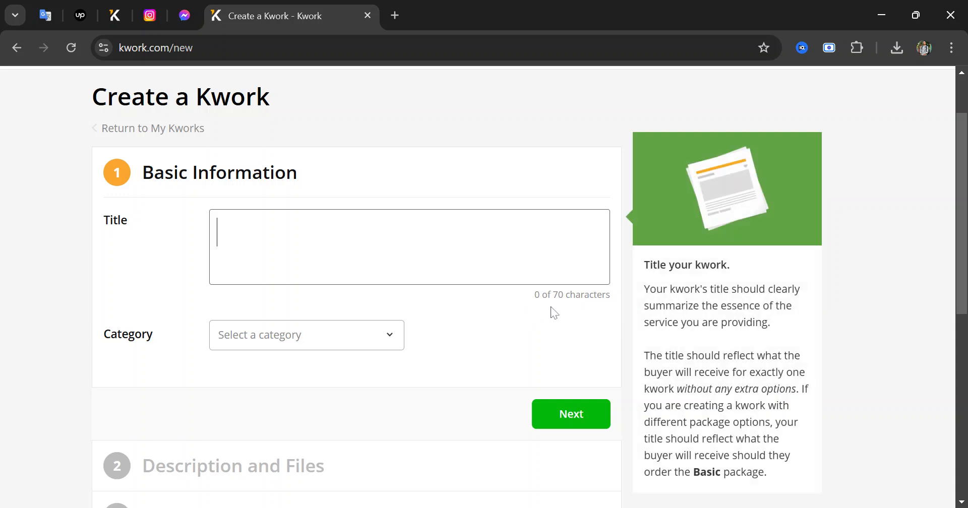
# Copy the prepared title from another window and put the cursor in the empty Title box
pyautogui.hotkey('alt', 'Tab')
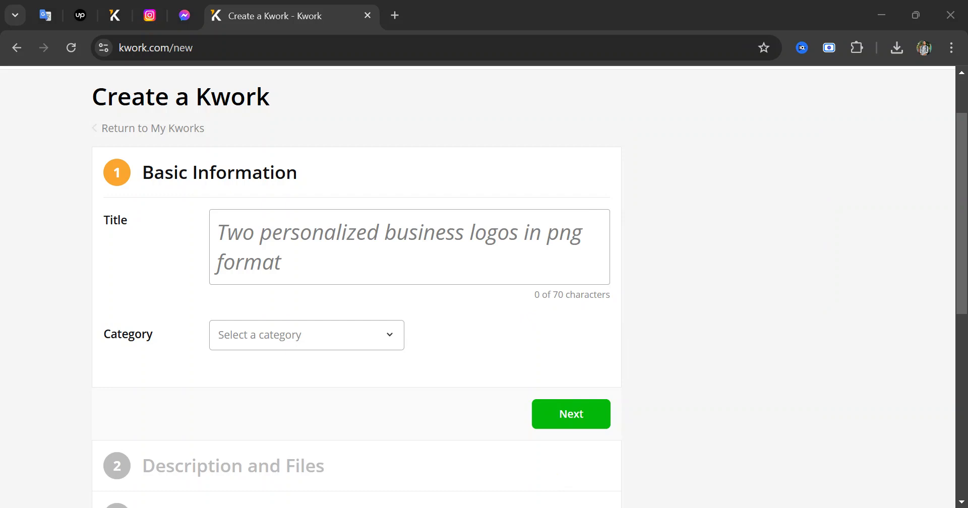
pyautogui.click(280, 232)
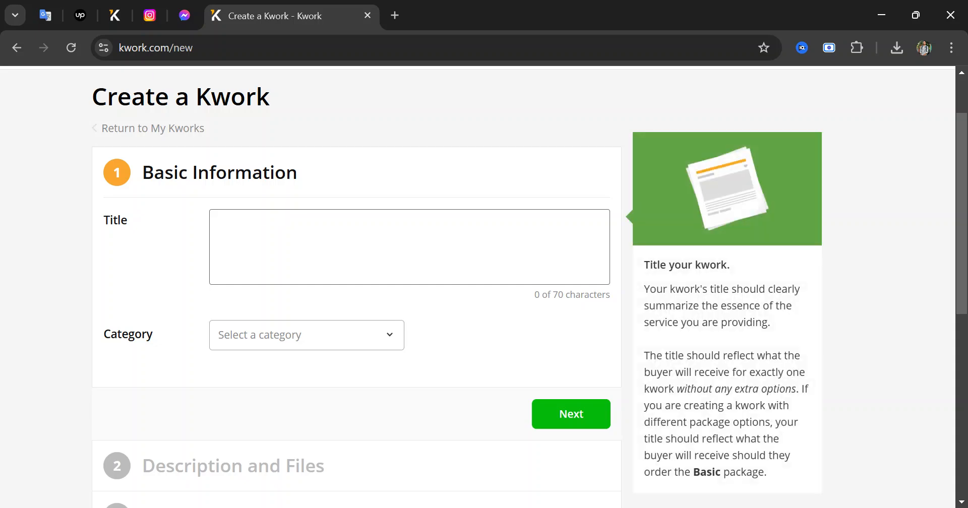
# Paste the prepared Facebook Ads campaign title into the Title field and check its length
pyautogui.write('I will professional setup and management of your high-performing Facebook Ads campaign')
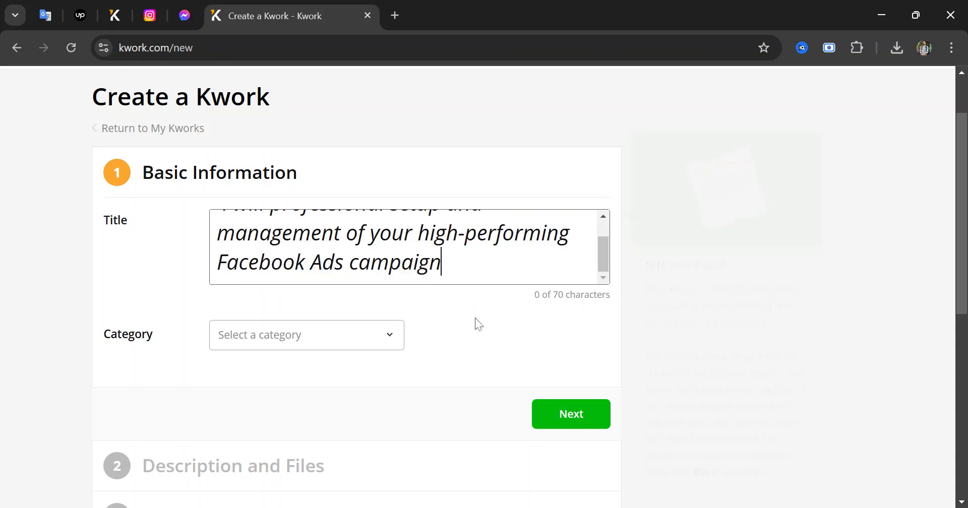
pyautogui.scroll(2, 476, 324)
pyautogui.scroll(1, 441, 354)
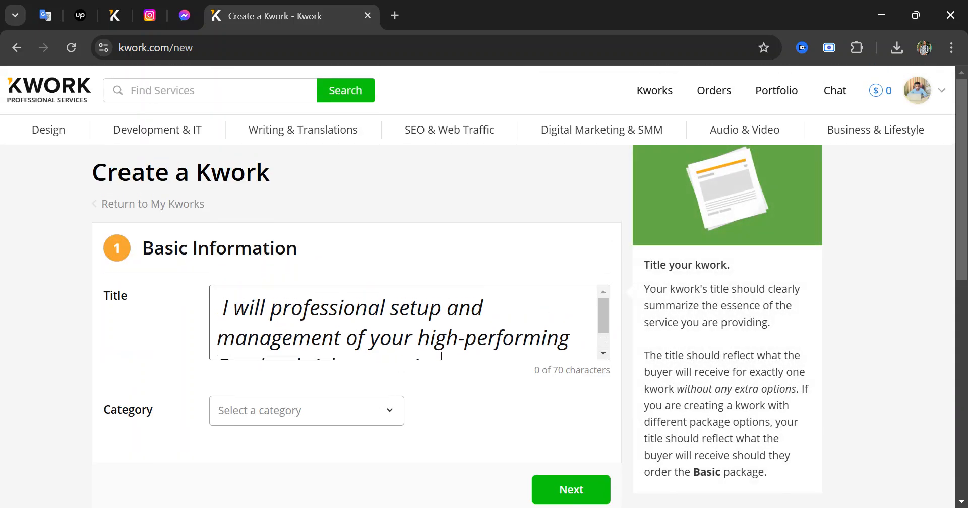
pyautogui.click(156, 359)
pyautogui.scroll(-2, 156, 359)
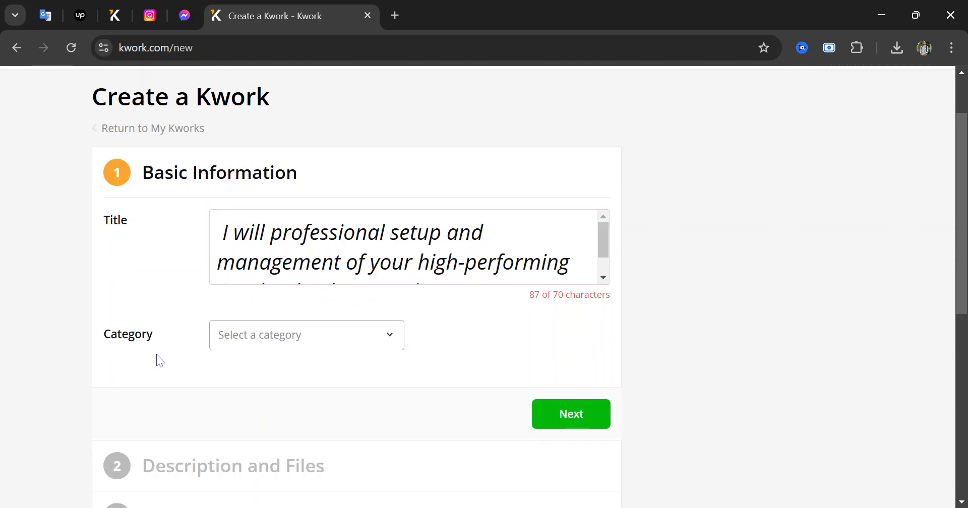
pyautogui.scroll(-3, 482, 216)
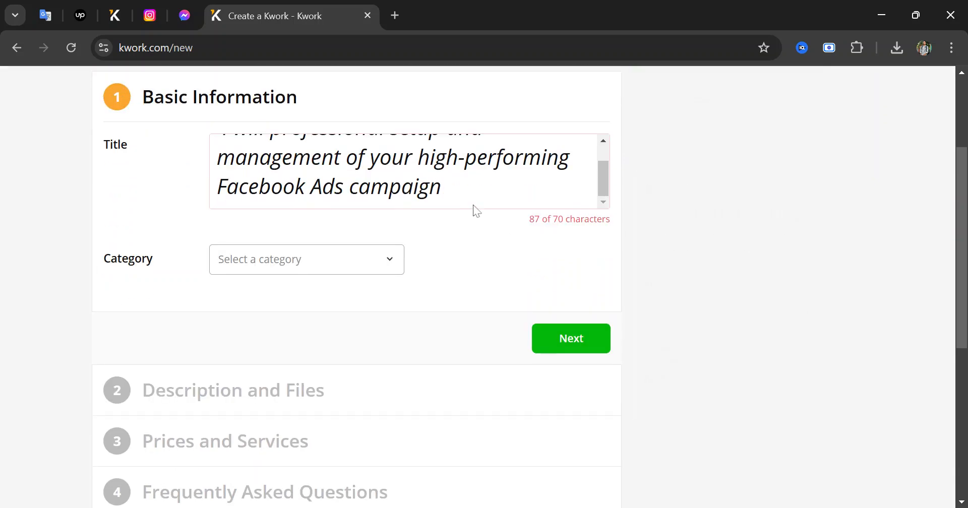
pyautogui.scroll(1, 409, 172)
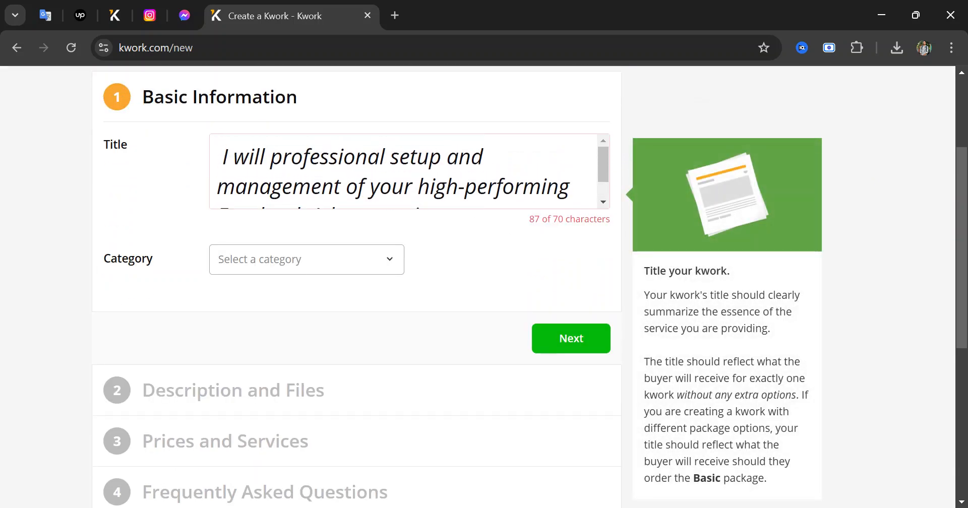
pyautogui.moveTo(271, 156); pyautogui.dragTo(204, 166)
pyautogui.click(355, 157)
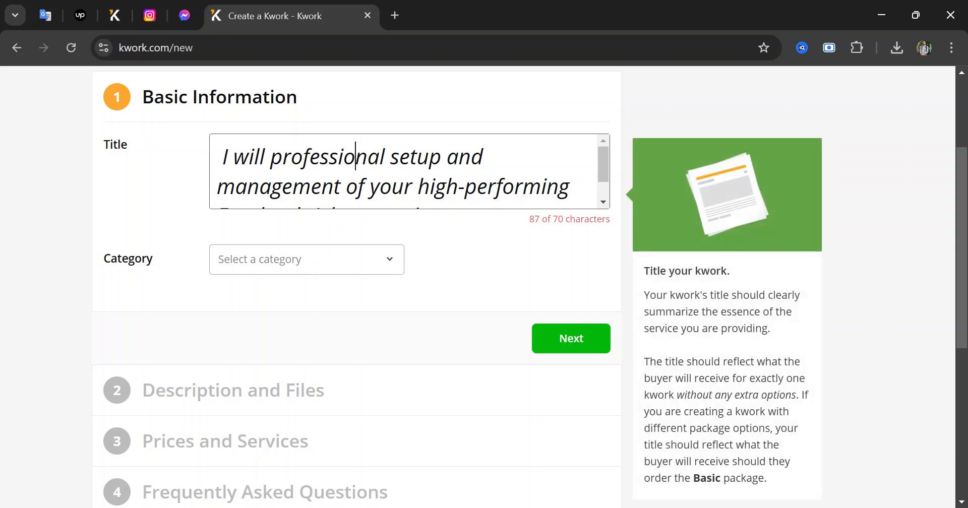
# Delete 'your high-performing' to fit 70 characters and pick the Social Media & SMM > Facebook category
pyautogui.scroll(-1, 409, 171)
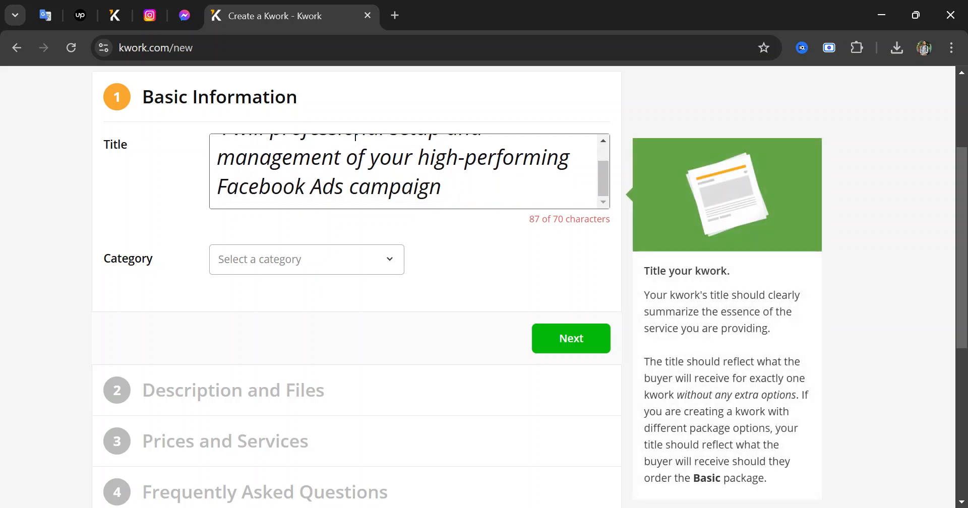
pyautogui.scroll(-1, 421, 172)
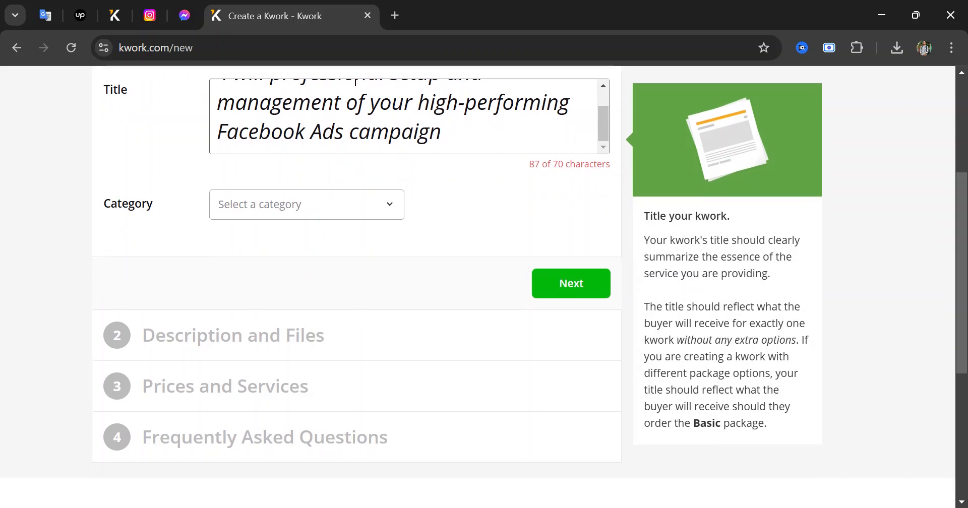
pyautogui.scroll(1, 439, 170)
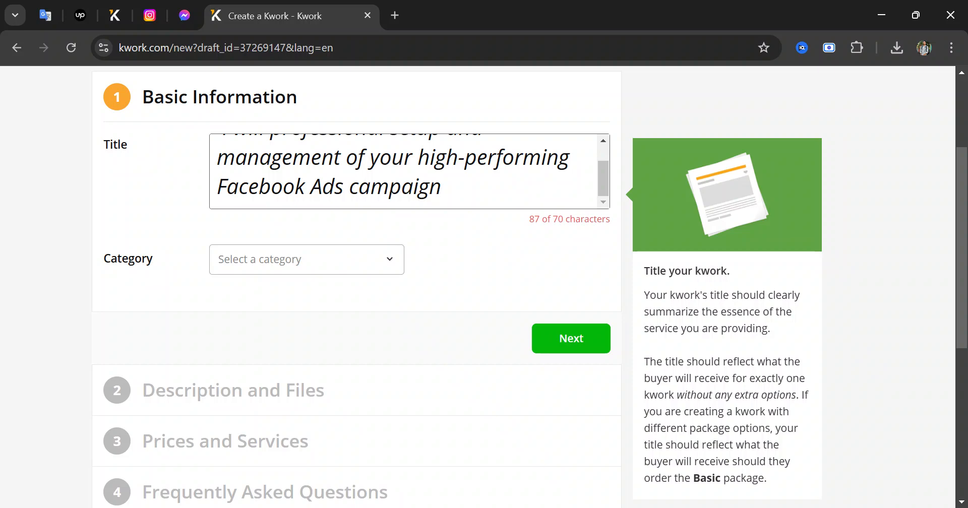
pyautogui.moveTo(365, 157); pyautogui.dragTo(580, 158)
pyautogui.press('BackSpace')
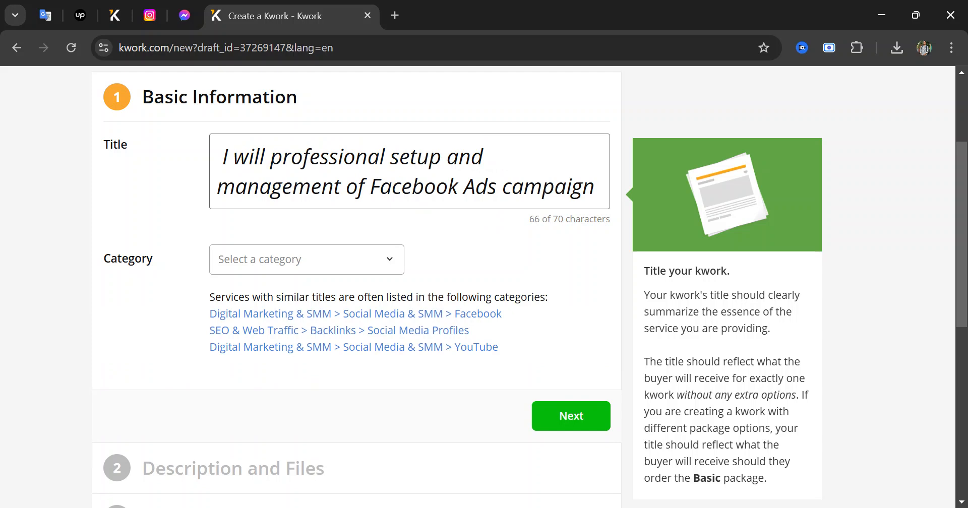
pyautogui.click(430, 316)
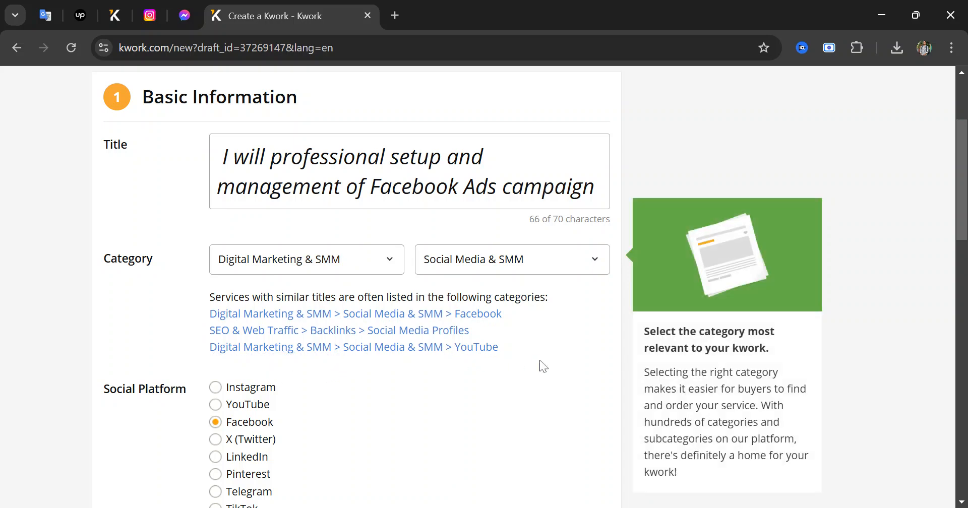
# Choose Advertising under Type of Service
pyautogui.scroll(-2, 324, 331)
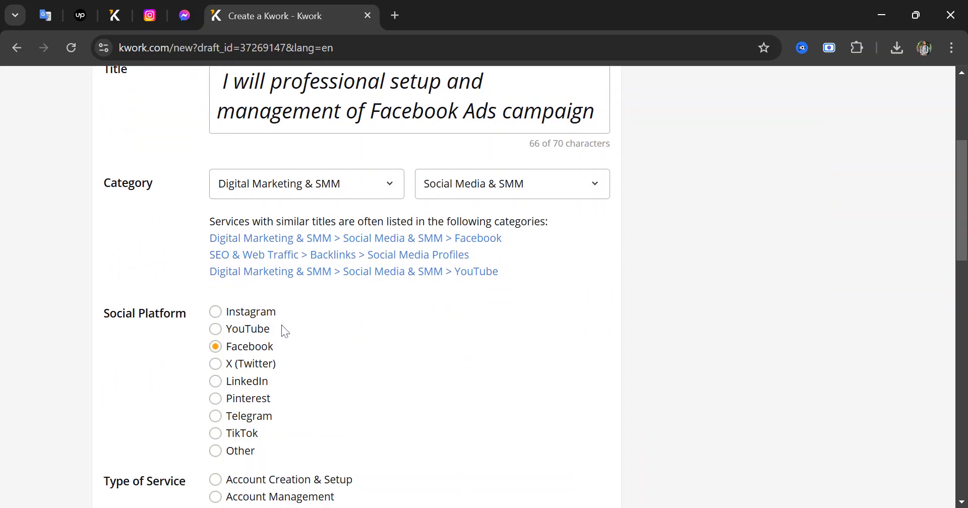
pyautogui.scroll(-3, 182, 387)
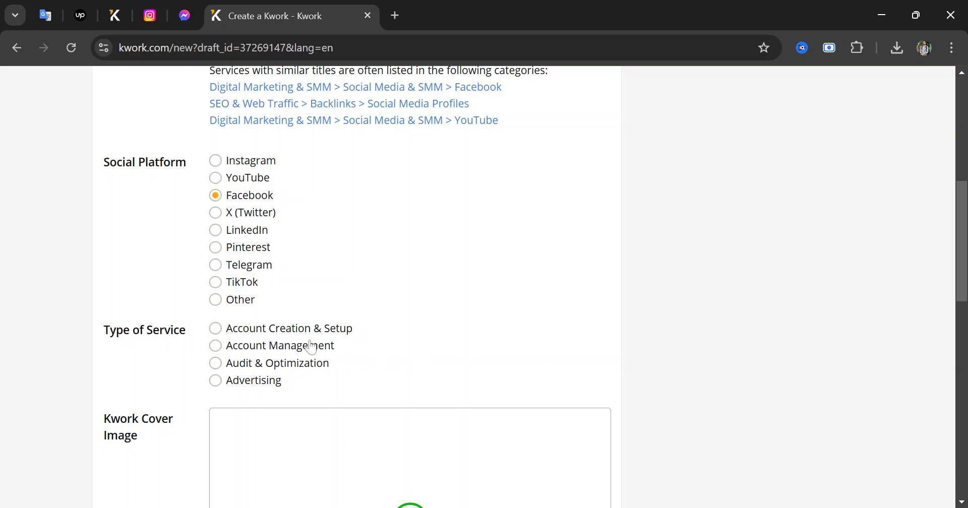
pyautogui.click(221, 382)
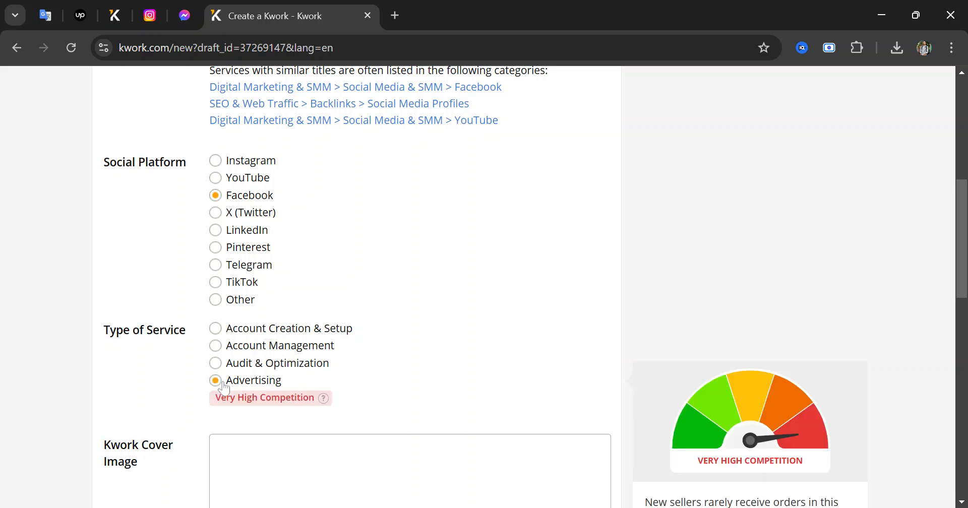
pyautogui.scroll(-1, 371, 373)
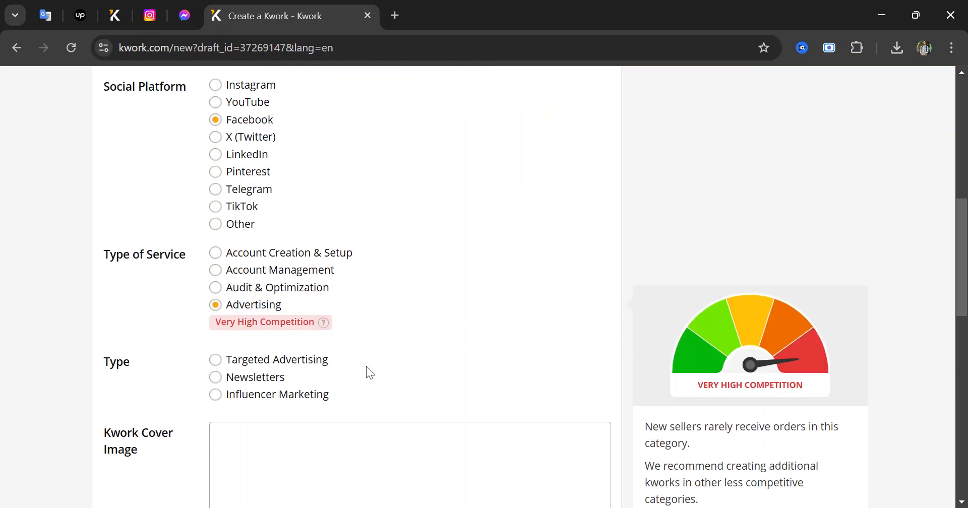
# Choose Targeted Advertising under Type and move down to the cover image area
pyautogui.click(216, 362)
pyautogui.scroll(-3, 413, 363)
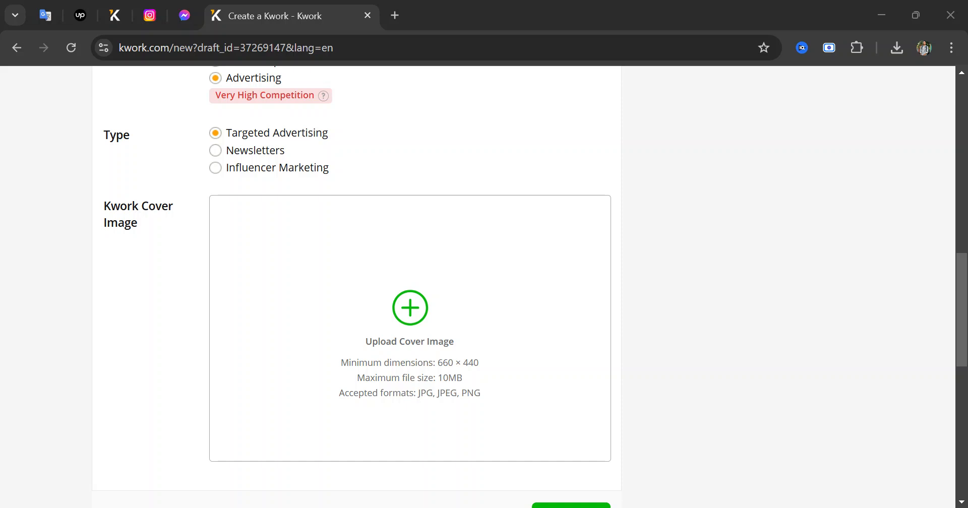
# Begin the kwork cover image upload, then bring up a blank new browser tab
pyautogui.moveTo(466, 367)
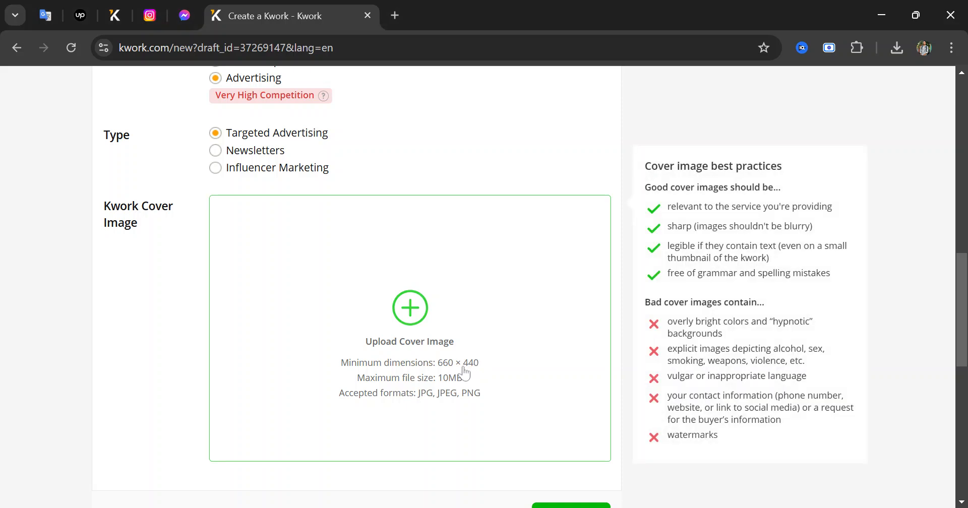
pyautogui.click(485, 413)
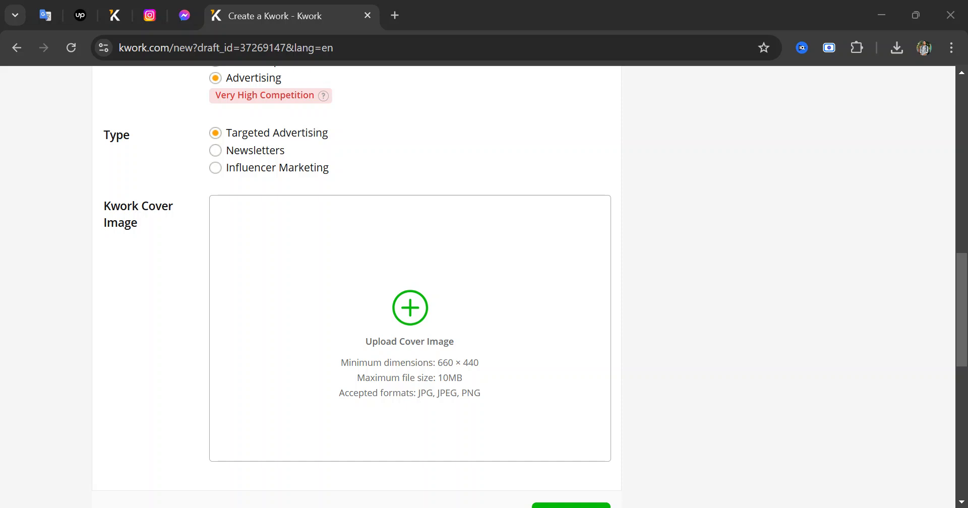
pyautogui.hotkey('ctrl', 't')
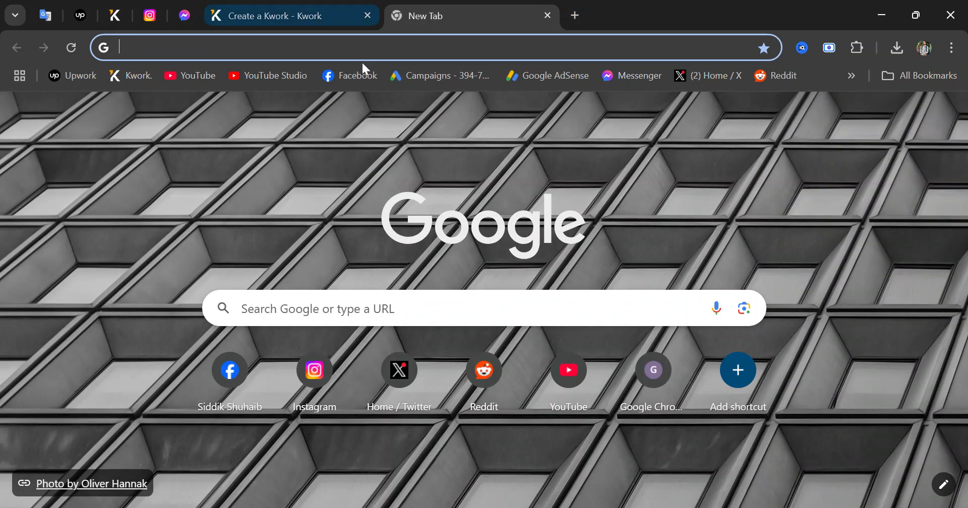
# Search Google for 'chatgpt' and go to the official ChatGPT site
pyautogui.click(364, 45)
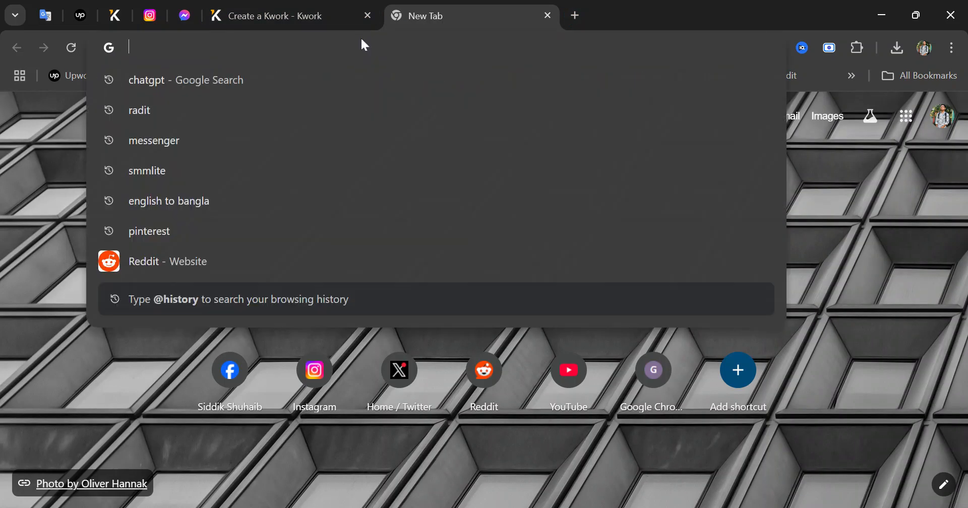
pyautogui.write('chatgpt')
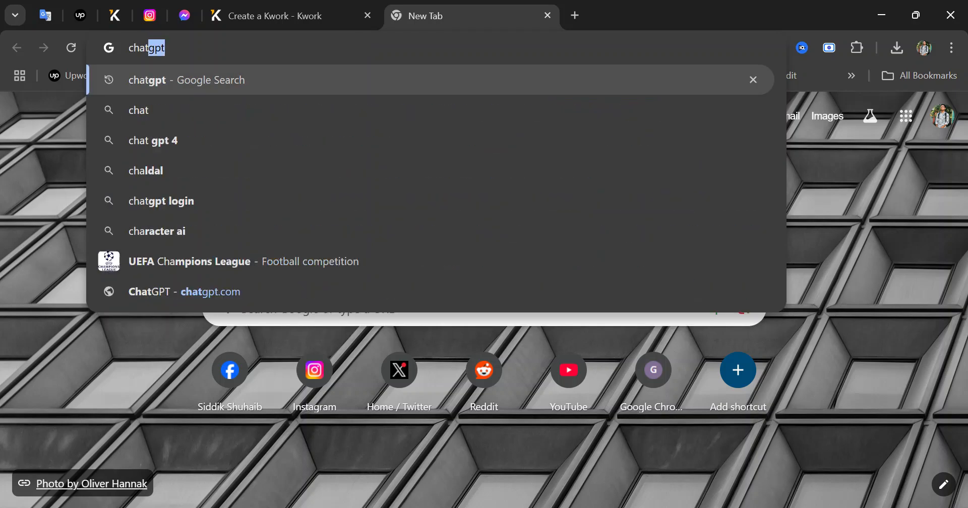
pyautogui.press('Return')
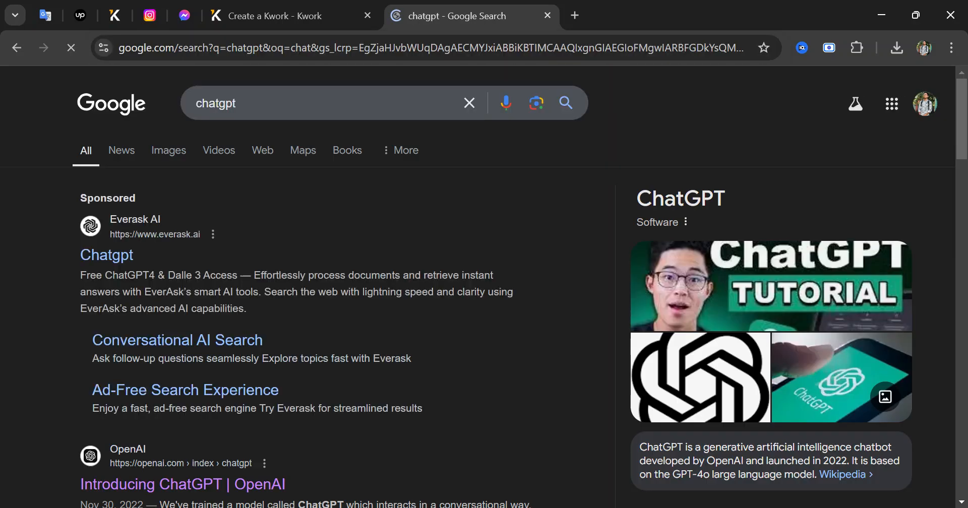
pyautogui.scroll(-12, 108, 316)
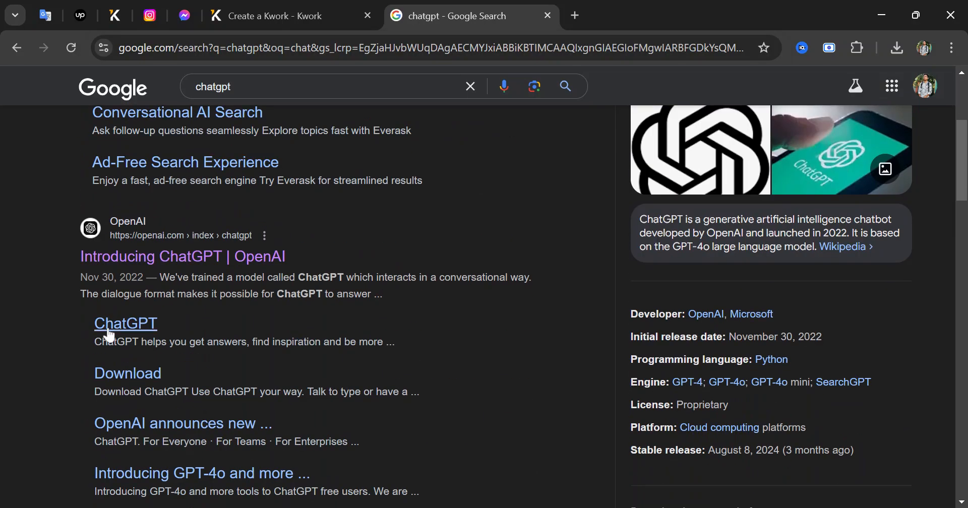
pyautogui.click(114, 400)
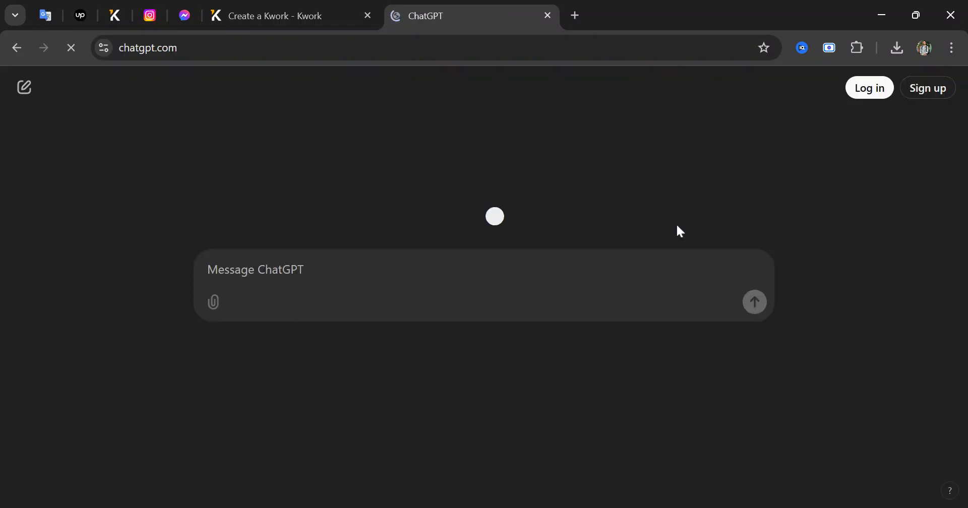
# Log in to ChatGPT with Continue with Google, selecting and confirming the account
pyautogui.click(876, 90)
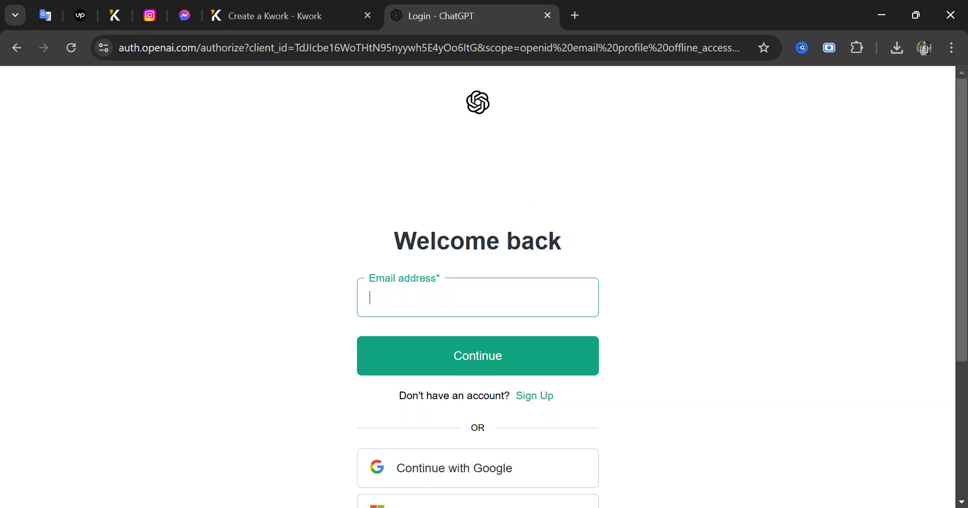
pyautogui.scroll(-3, 423, 330)
pyautogui.click(440, 330)
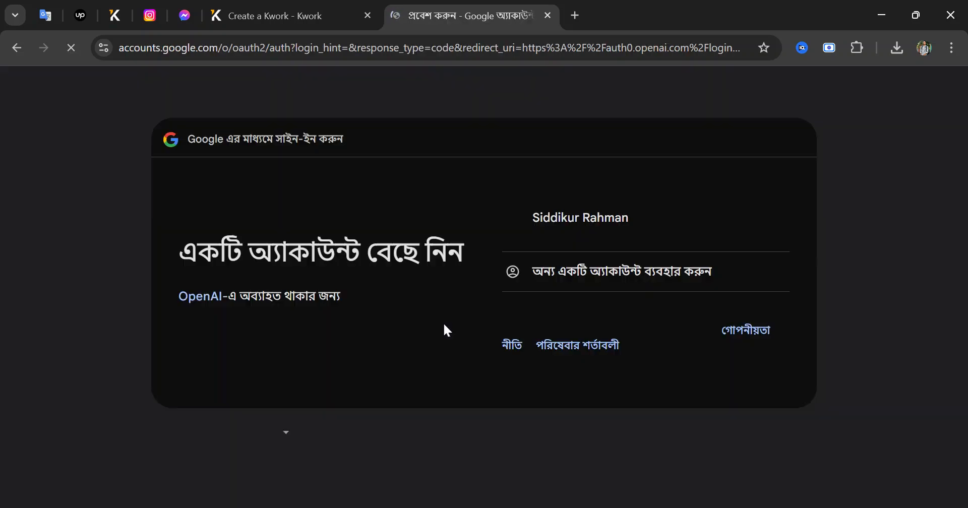
pyautogui.click(602, 250)
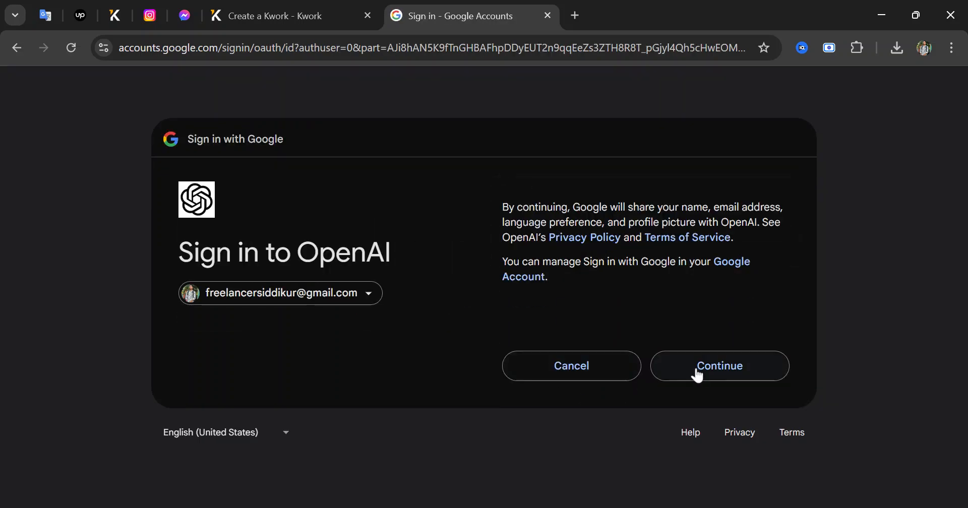
pyautogui.click(698, 372)
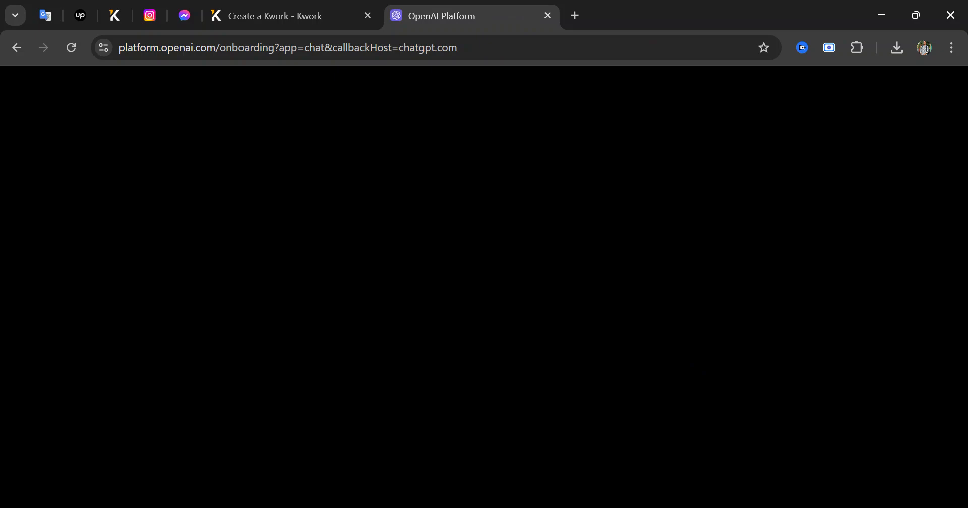
# Enter a birthday in the profile form and submit it
pyautogui.click(385, 263)
pyautogui.write('18/')
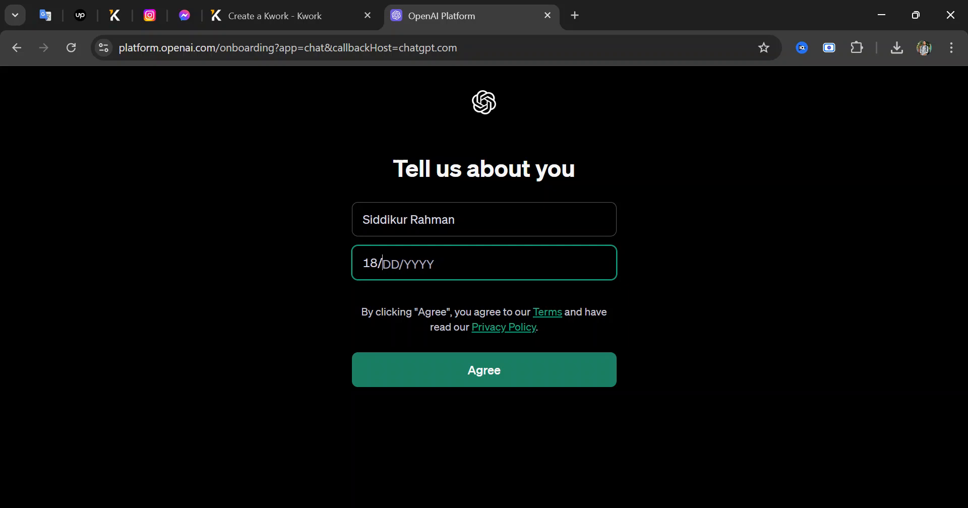
pyautogui.write('2')
pyautogui.press('BackSpace')
pyautogui.write('02/10')
pyautogui.press('BackSpace')
pyautogui.write('999')
pyautogui.click(522, 366)
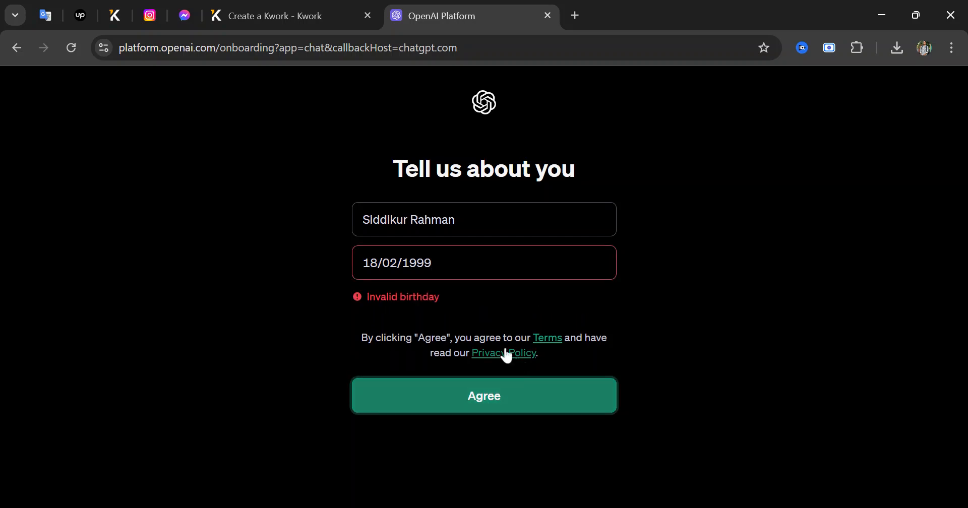
# Re-enter the rejected birthday and resubmit the profile
pyautogui.click(453, 263)
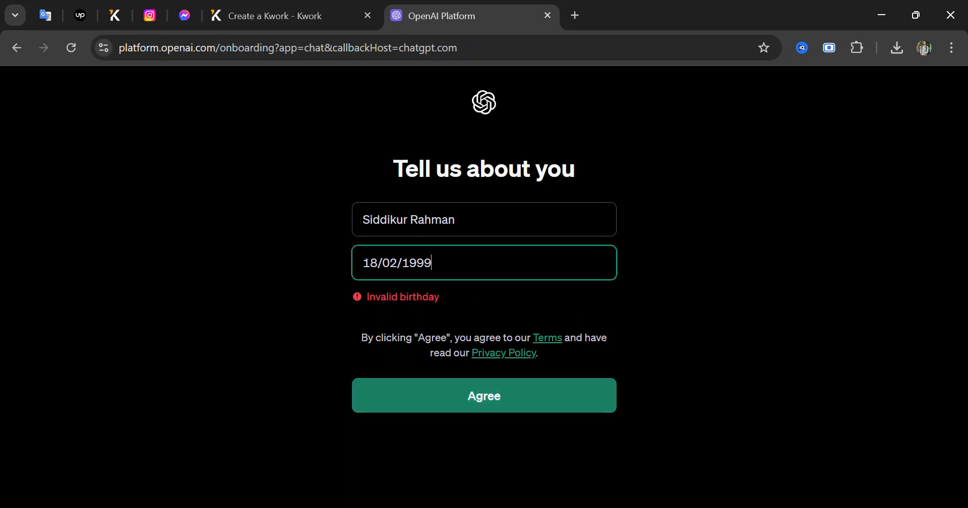
pyautogui.press('BackSpace')
pyautogui.press('BackSpace')
pyautogui.press('BackSpace')
pyautogui.press('BackSpace')
pyautogui.press('BackSpace')
pyautogui.press('BackSpace')
pyautogui.write('07')
pyautogui.press('BackSpace')
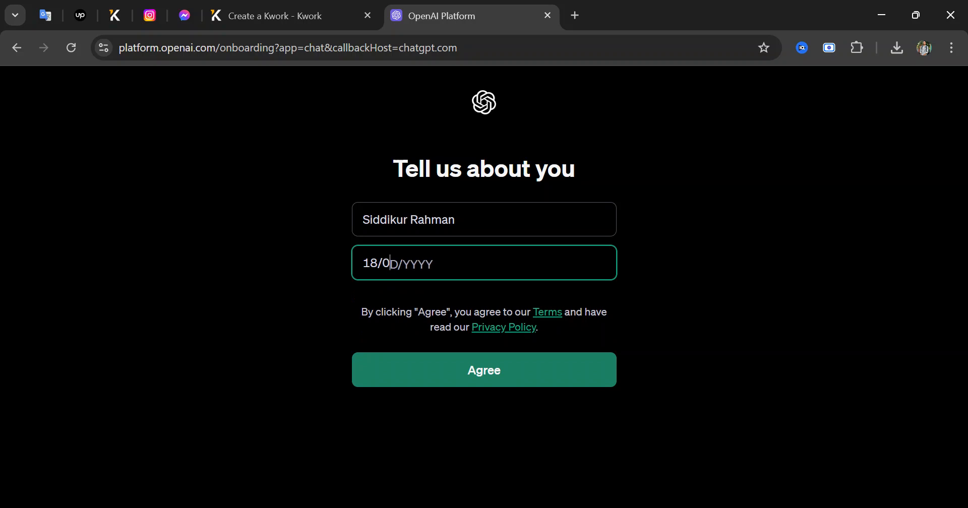
pyautogui.write('7')
pyautogui.write('2022')
pyautogui.press('BackSpace')
pyautogui.press('BackSpace')
pyautogui.write('02')
pyautogui.click(495, 387)
pyautogui.click(534, 374)
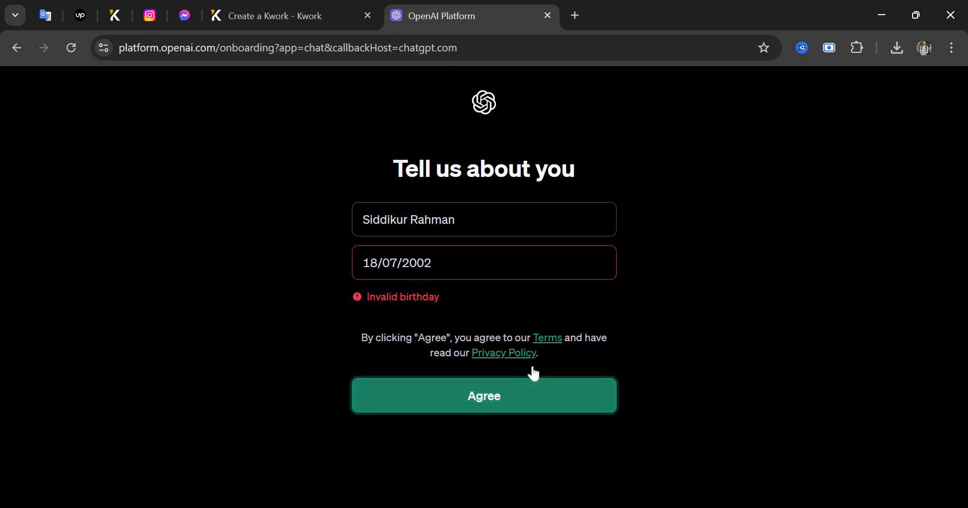
# Rewrite the birthday in month-first MM/DD/YYYY order and agree to the terms
pyautogui.click(376, 263)
pyautogui.press('BackSpace')
pyautogui.press('BackSpace')
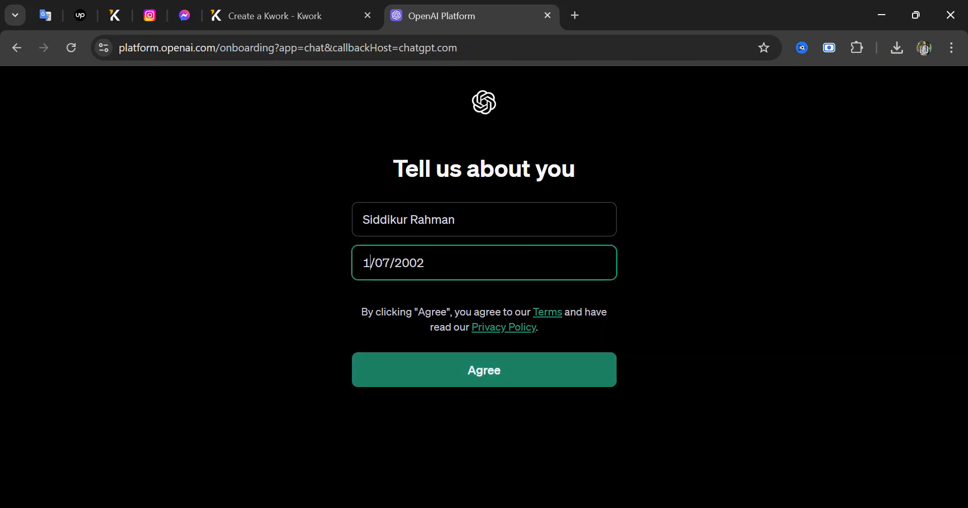
pyautogui.write('07')
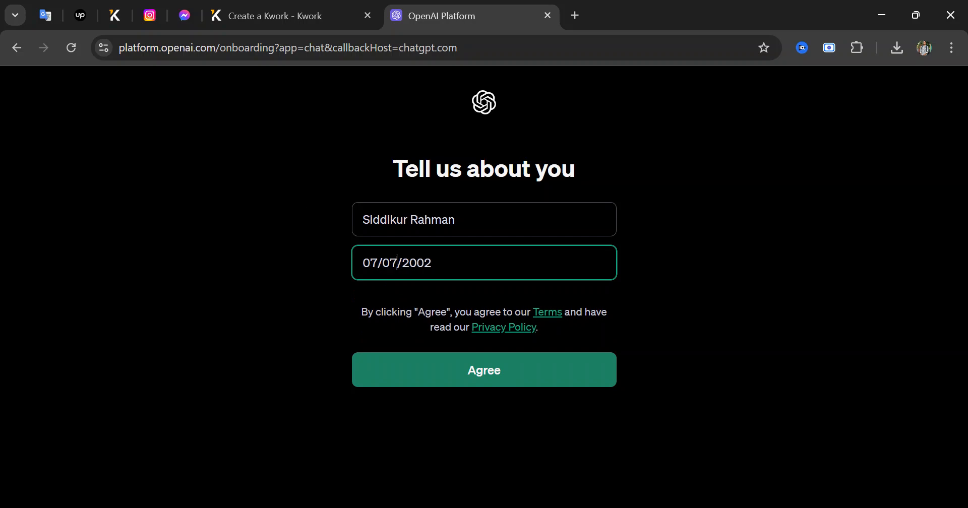
pyautogui.press('BackSpace')
pyautogui.press('BackSpace')
pyautogui.write('18')
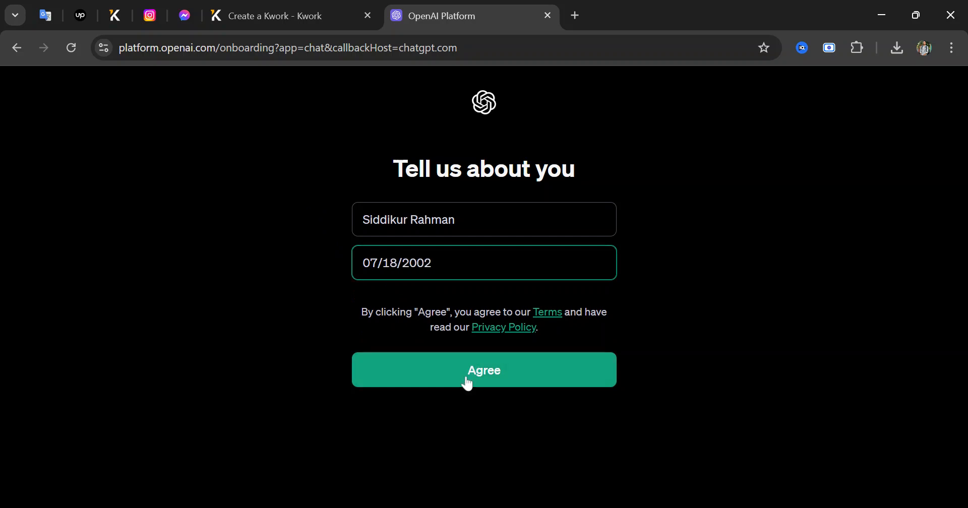
pyautogui.click(464, 378)
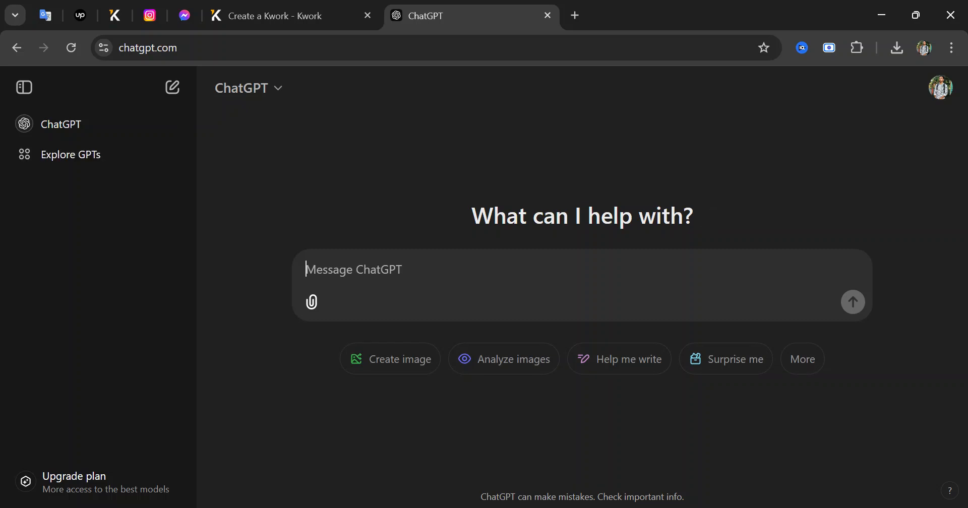
# Paste the Facebook ads gig title into ChatGPT, asking for a matching photo with a man
pyautogui.write('I will setup and manage your facebook ads campaign customize can you make a photo this details with a man')
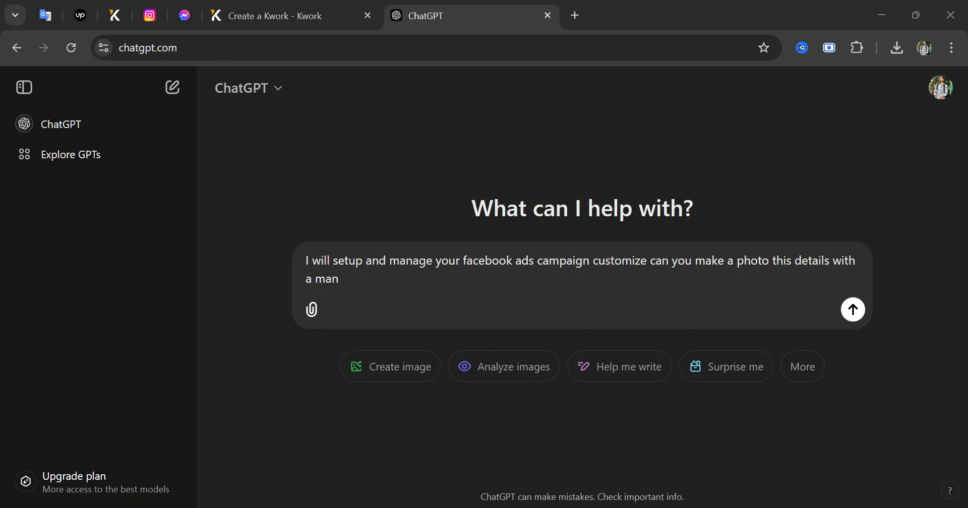
pyautogui.hotkey('alt', 'Tab')
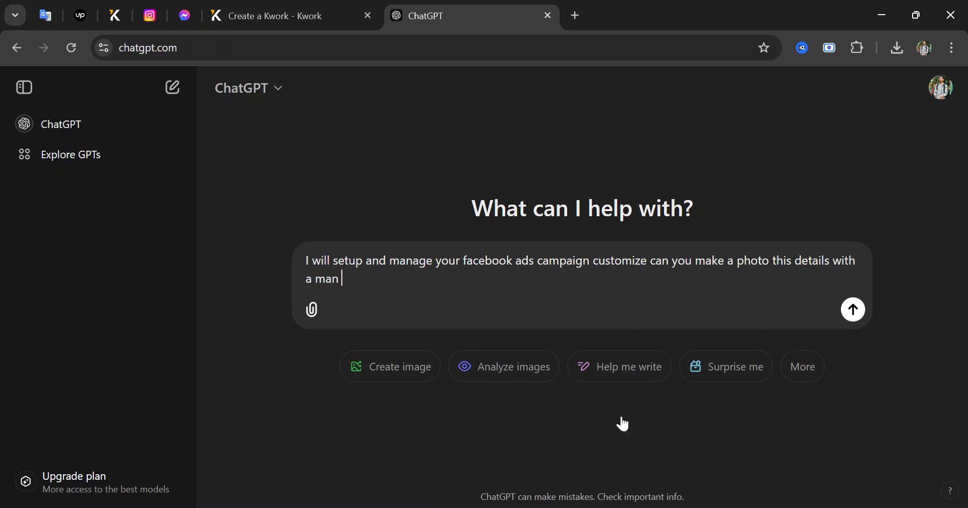
# Search Google for 'kwork gig image size' in a new tab and check the Kwork result
pyautogui.click(574, 15)
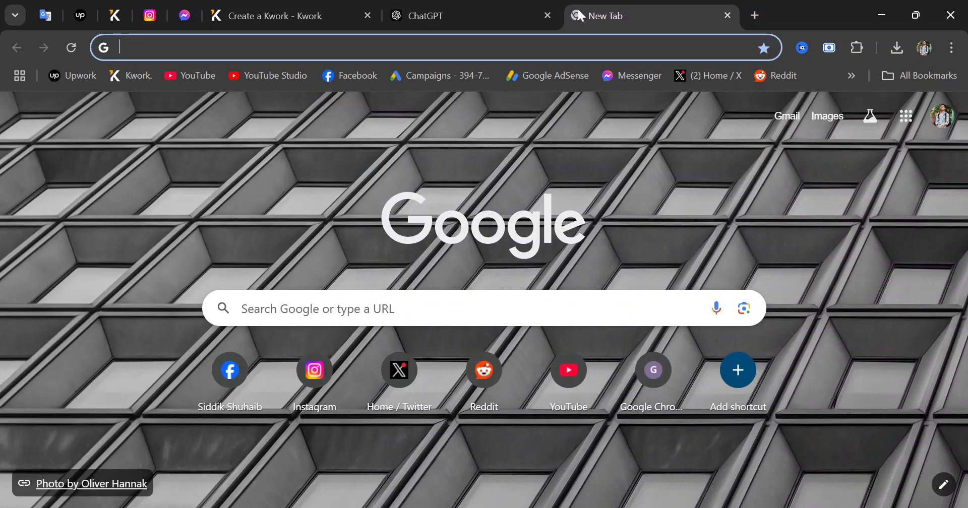
pyautogui.write('kwork')
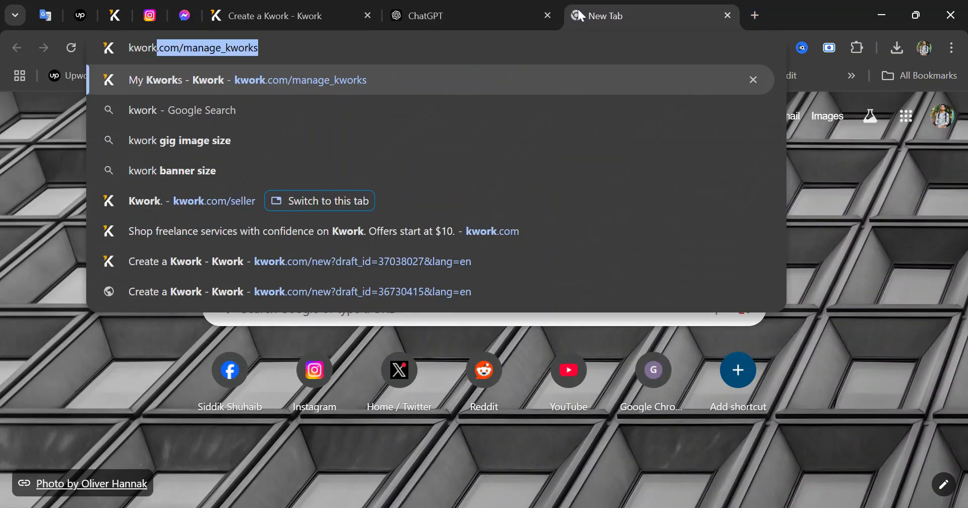
pyautogui.press('Down')
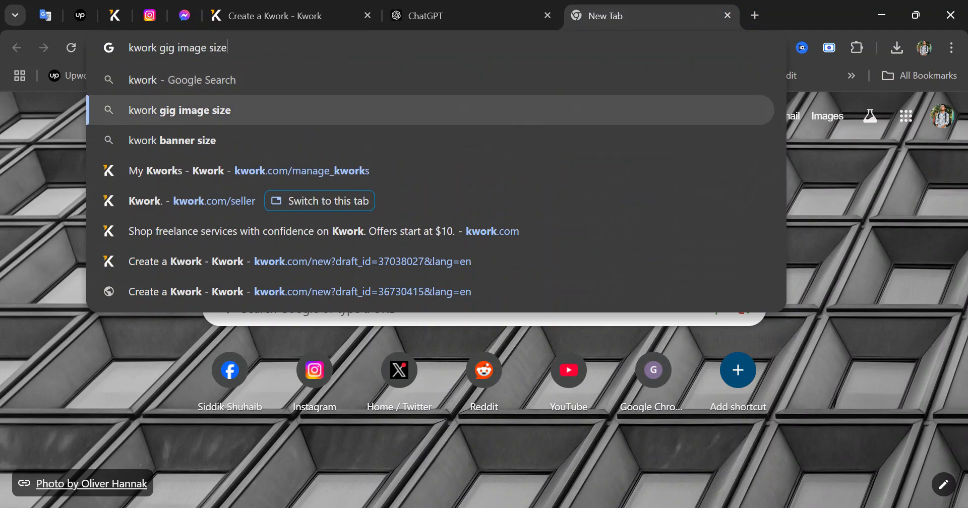
pyautogui.press('Return')
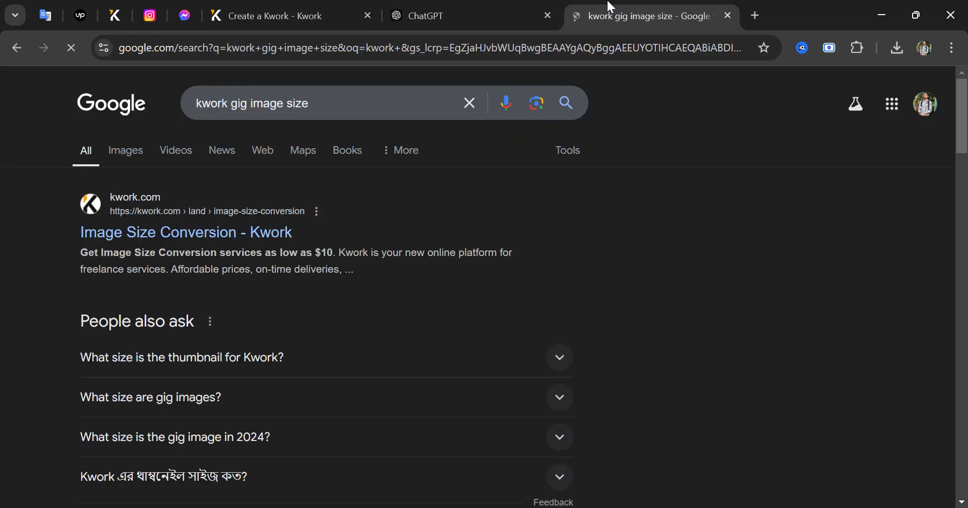
pyautogui.click(202, 240)
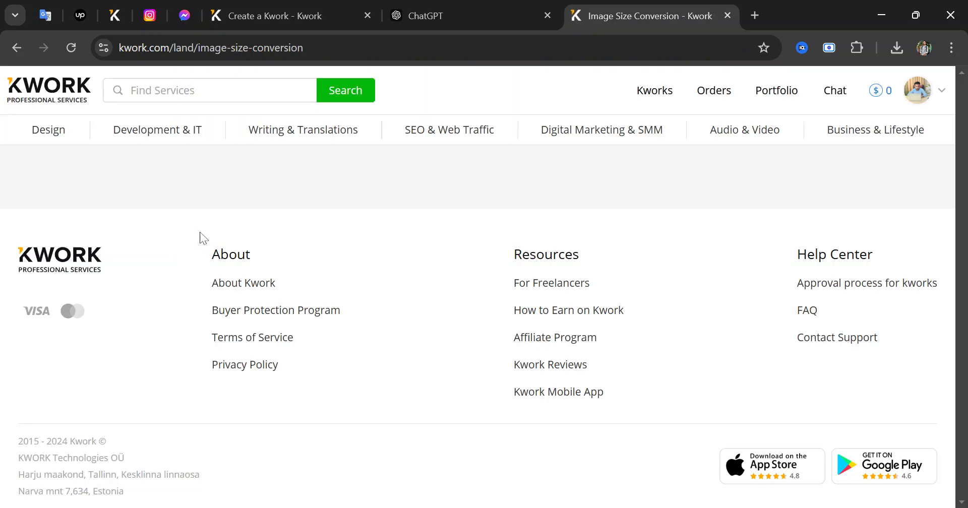
pyautogui.click(20, 53)
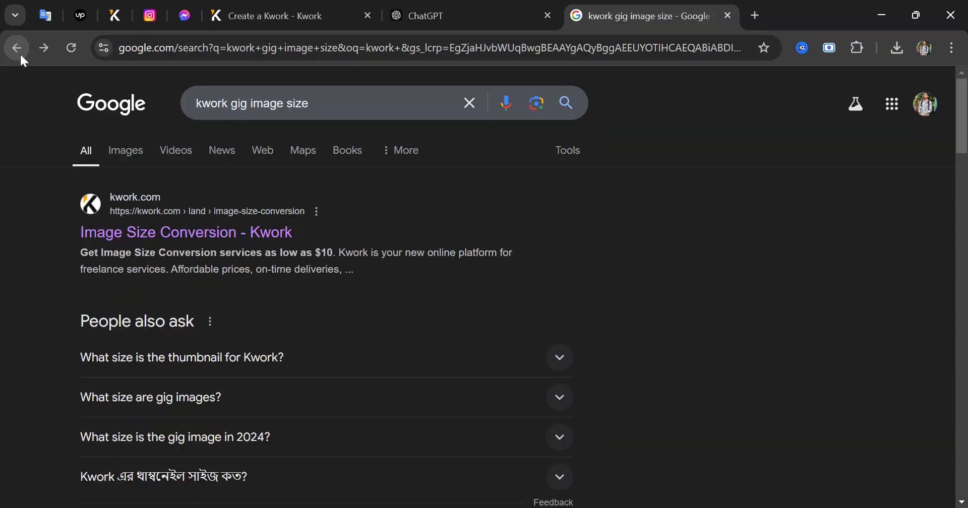
pyautogui.scroll(-6, 406, 347)
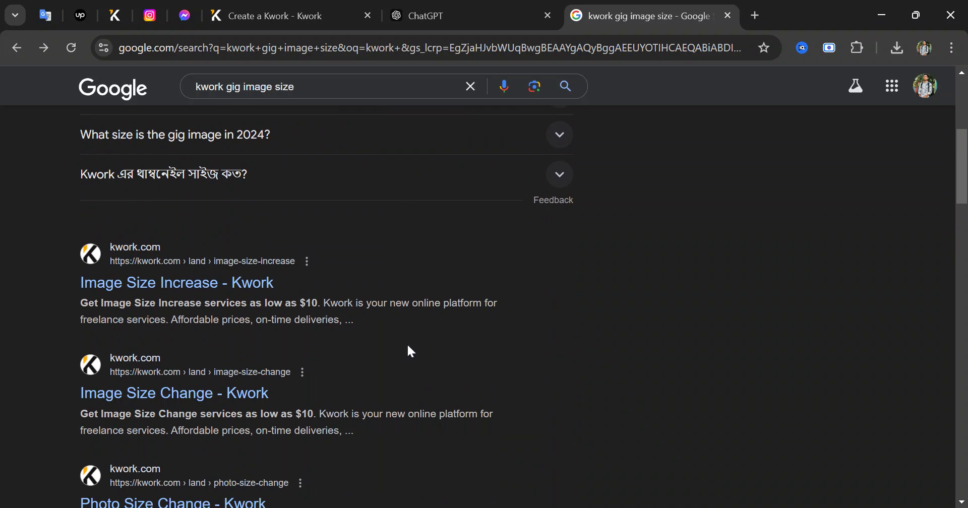
pyautogui.scroll(2, 411, 345)
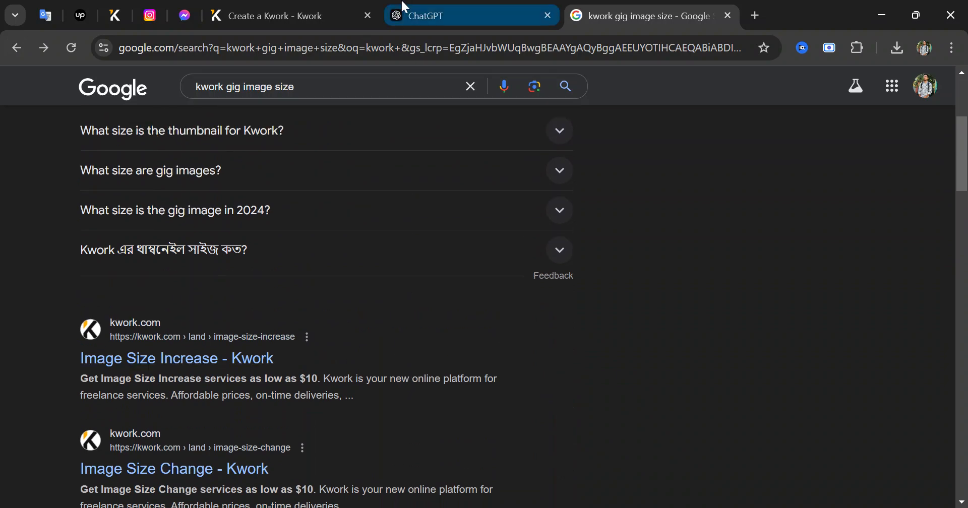
pyautogui.click(422, 7)
pyautogui.write('k w')
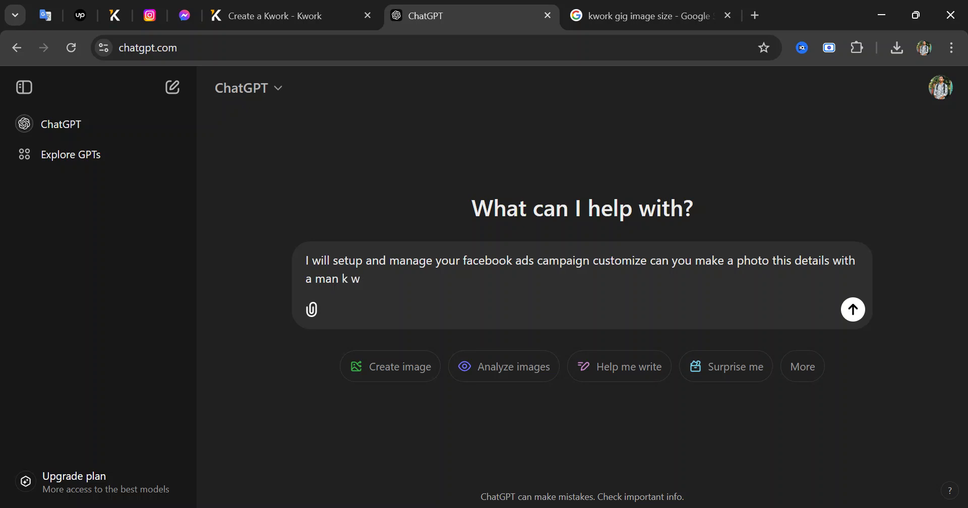
# Add the gig image size sentence to the prompt, replacing 'Fiverr gig' with 'kwork'
pyautogui.click(620, 507)
pyautogui.hotkey('shift', 'Left')
pyautogui.hotkey('shift', 'Left')
pyautogui.hotkey('shift', 'Left')
pyautogui.write('Fiverr gig image is 1280 x 769')
pyautogui.moveTo(392, 278); pyautogui.dragTo(342, 279)
pyautogui.press('BackSpace')
pyautogui.write('kwor')
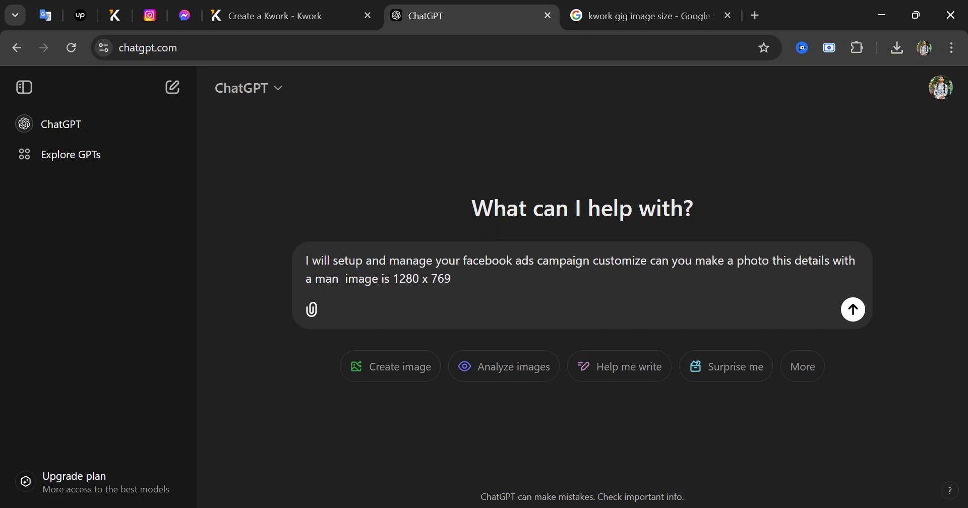
pyautogui.write('k')
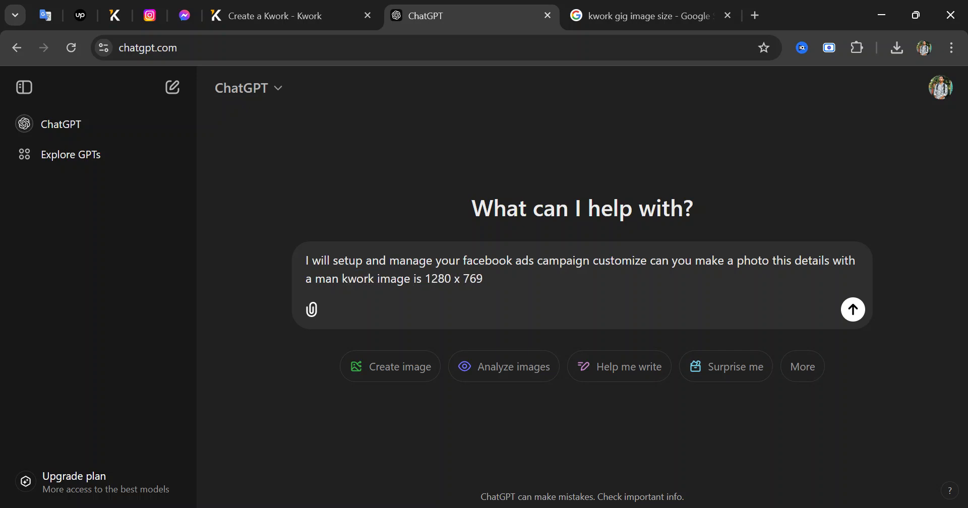
pyautogui.hotkey('ctrl', 'shift', 'Left')
# Change the prompt's size from 1280 x 769 to 640x 440 and send it
pyautogui.click(272, 7)
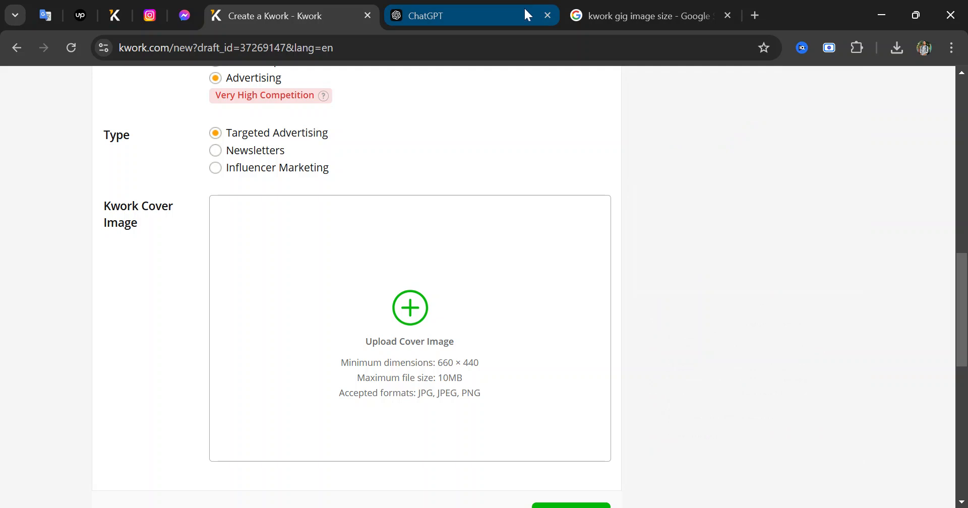
pyautogui.click(525, 14)
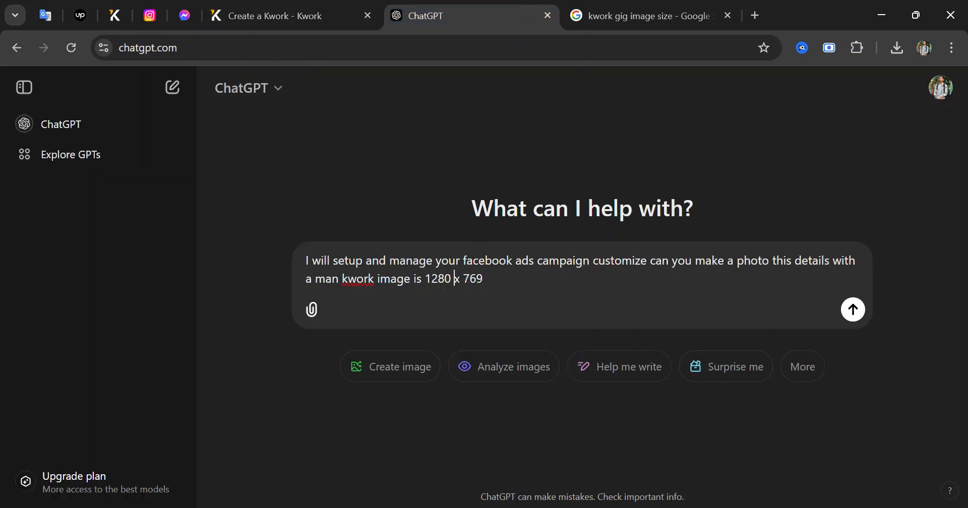
pyautogui.press('BackSpace')
pyautogui.press('BackSpace')
pyautogui.press('BackSpace')
pyautogui.press('BackSpace')
pyautogui.press('BackSpace')
pyautogui.write('640')
pyautogui.press('Right')
pyautogui.press('Right')
pyautogui.press('BackSpace')
pyautogui.press('BackSpace')
pyautogui.write('440')
pyautogui.click(853, 309)
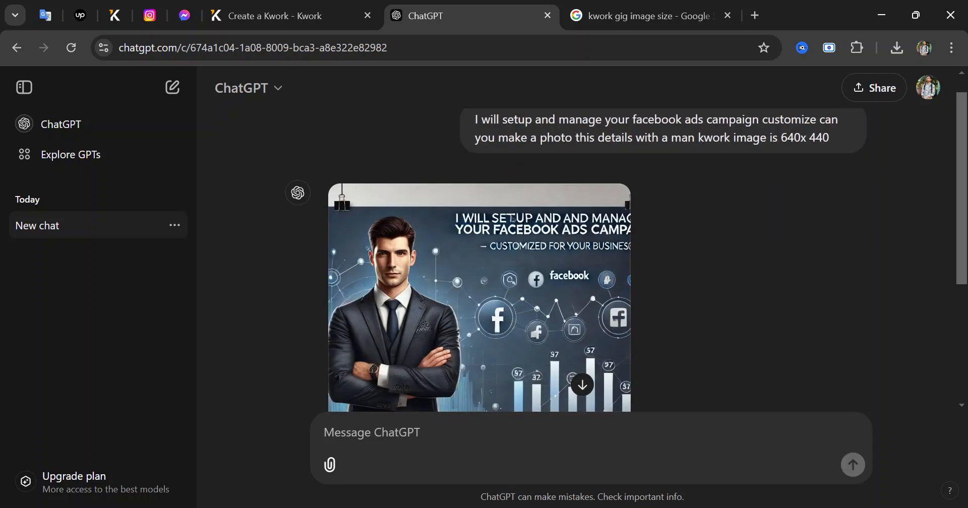
# View the generated businessman ad image full size, then close the preview
pyautogui.scroll(-4, 602, 272)
pyautogui.scroll(2, 557, 282)
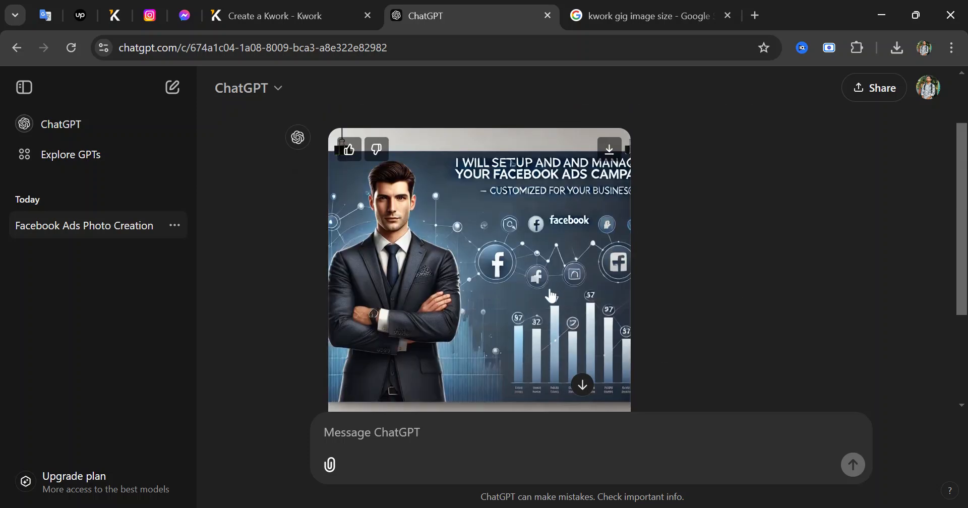
pyautogui.click(552, 296)
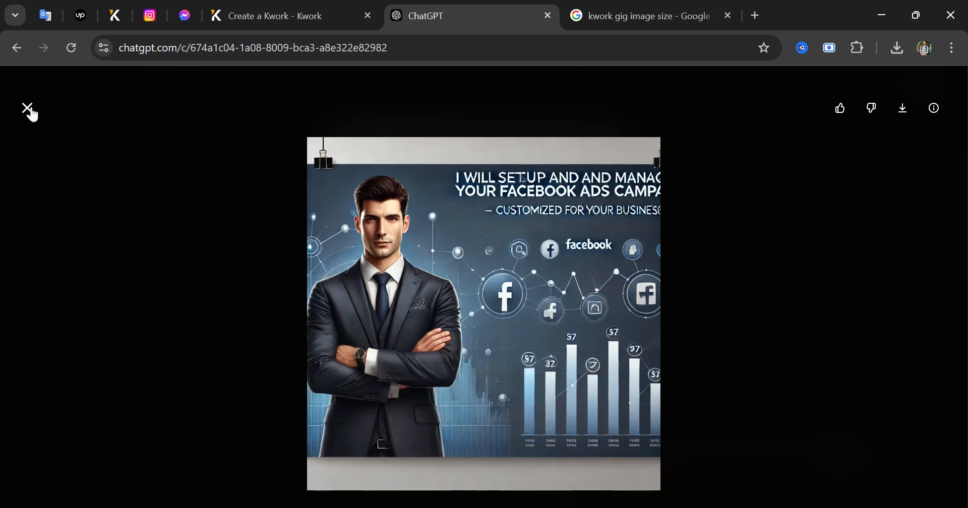
pyautogui.click(28, 109)
# Copy the prompt from 'facebook ads campaign' through 640x 440 into a new message
pyautogui.scroll(2, 540, 287)
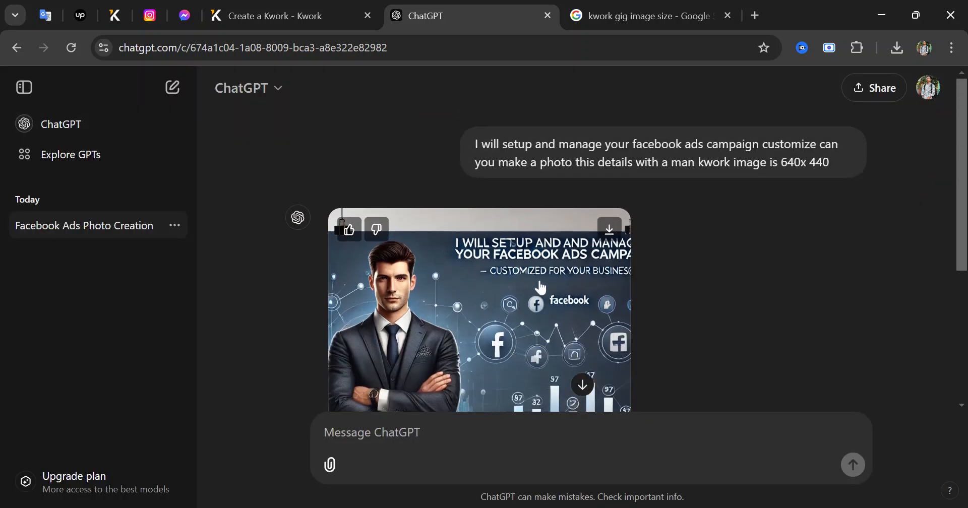
pyautogui.scroll(-4, 540, 287)
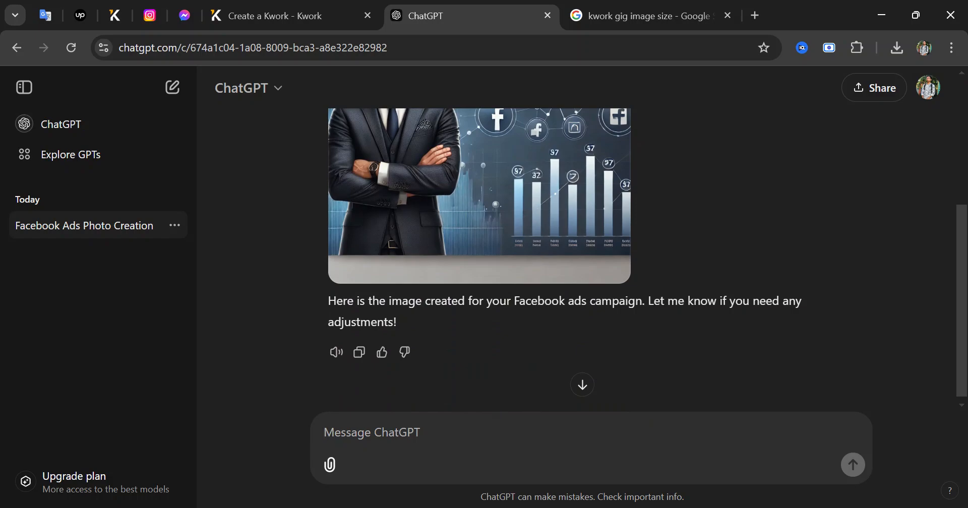
pyautogui.scroll(4, 519, 388)
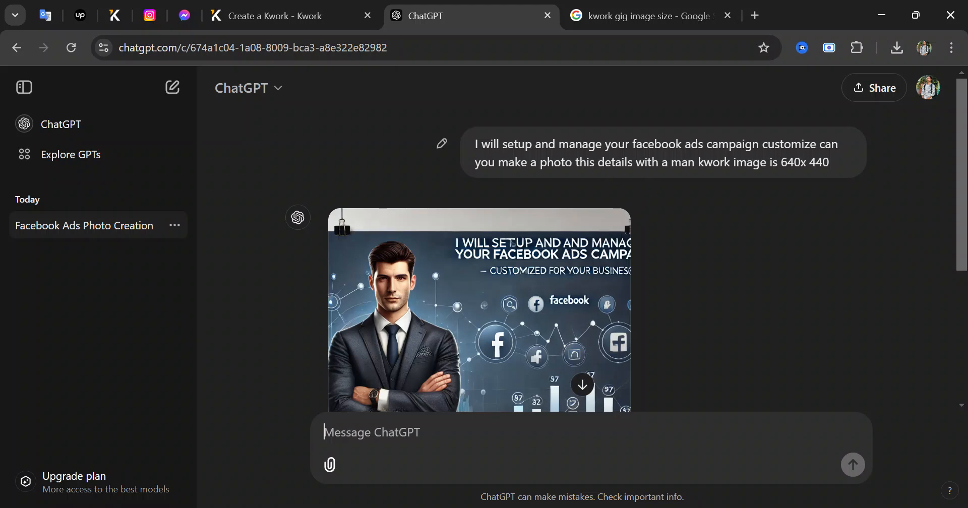
pyautogui.moveTo(831, 163); pyautogui.dragTo(470, 125)
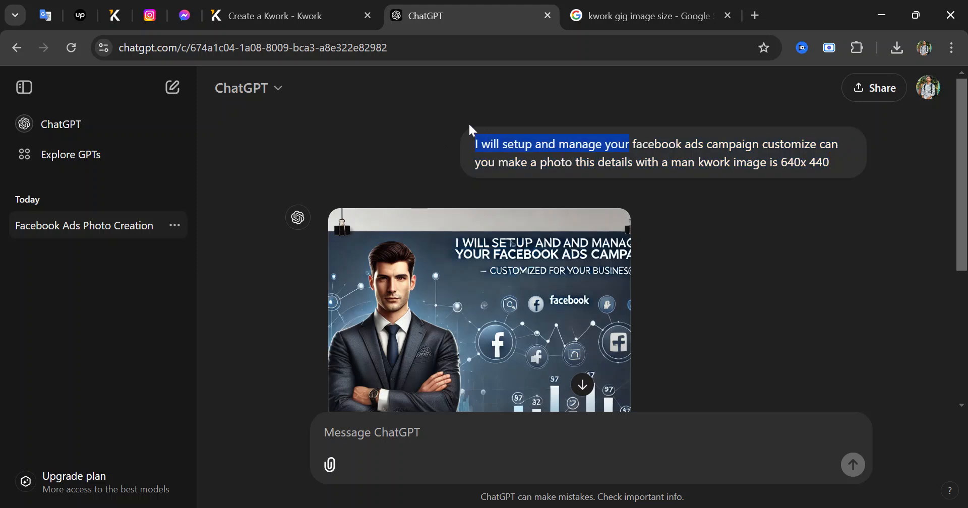
pyautogui.click(568, 149)
pyautogui.moveTo(632, 144); pyautogui.dragTo(483, 144)
pyautogui.click(480, 145)
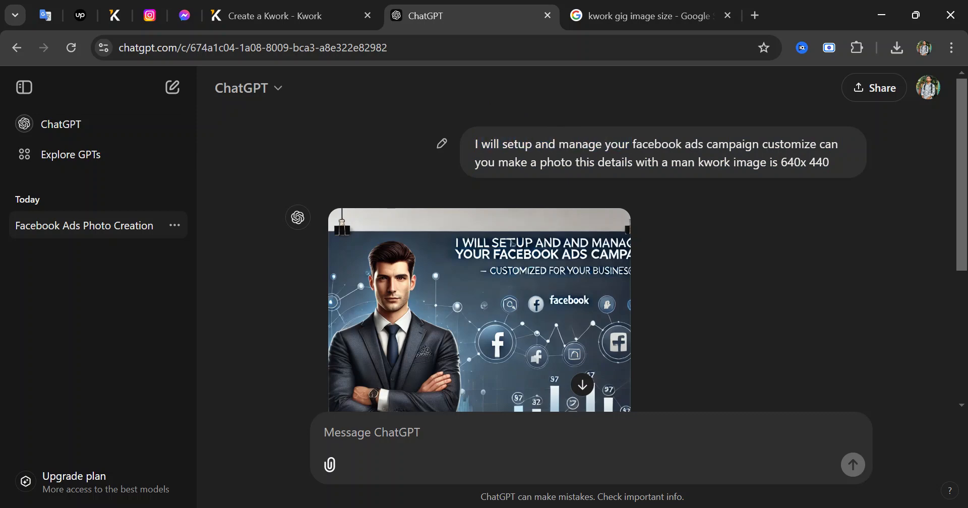
pyautogui.moveTo(633, 144); pyautogui.dragTo(857, 166)
pyautogui.hotkey('ctrl', 'c')
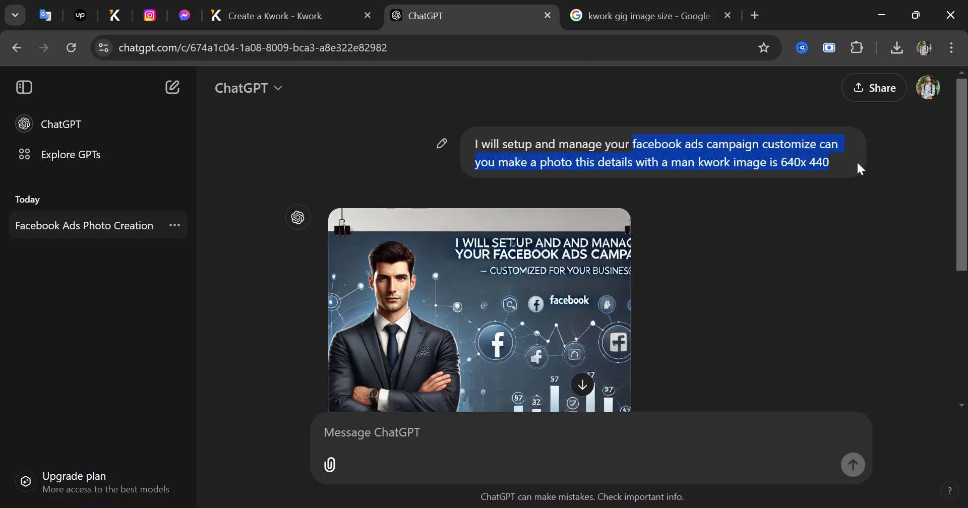
pyautogui.click(800, 159)
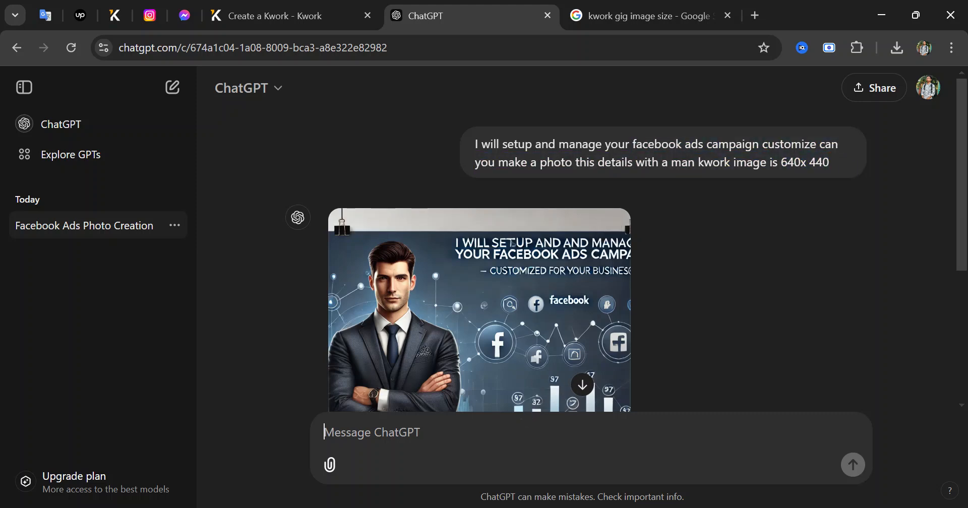
pyautogui.hotkey('ctrl', 'v')
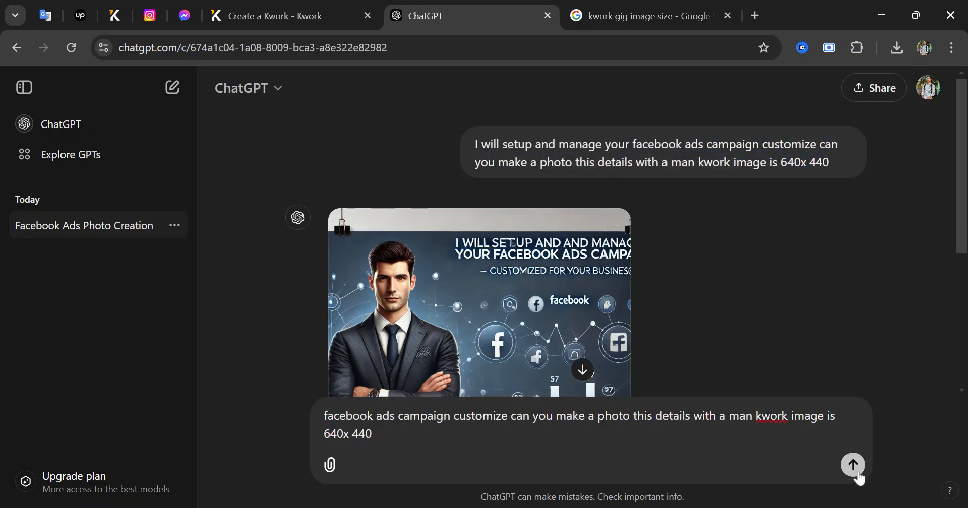
# Send the repeated image request and draft a follow-up asking to adjust the image text
pyautogui.click(853, 465)
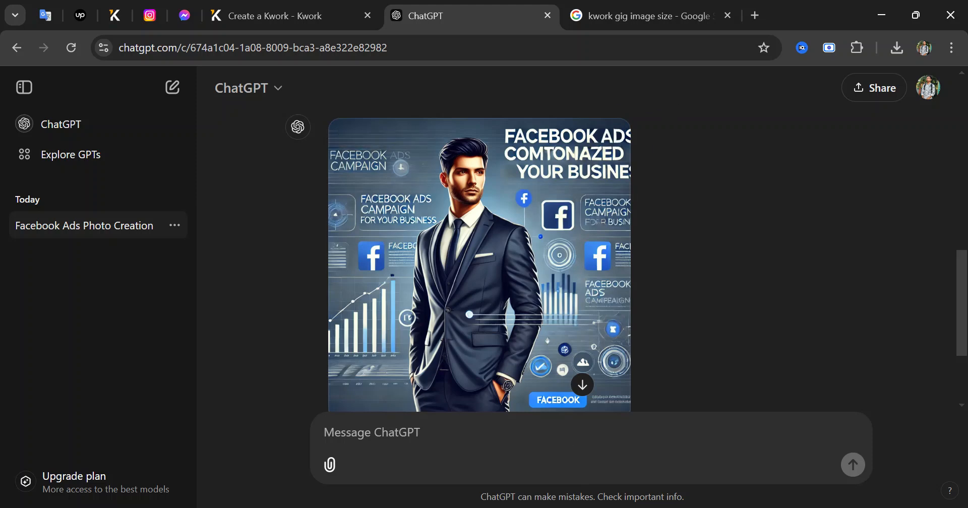
pyautogui.write('please ')
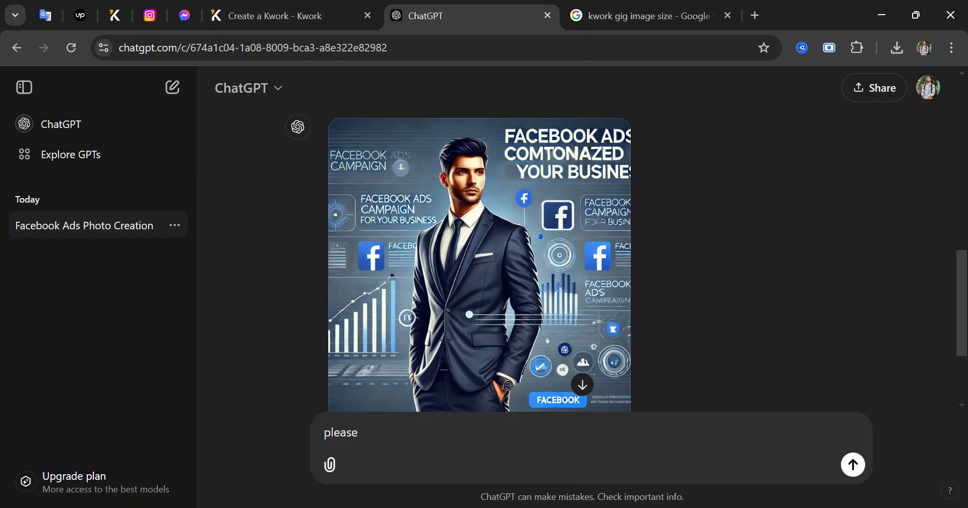
pyautogui.write('a')
pyautogui.write('djuct')
pyautogui.press('BackSpace')
pyautogui.press('BackSpace')
pyautogui.write('st image text  ')
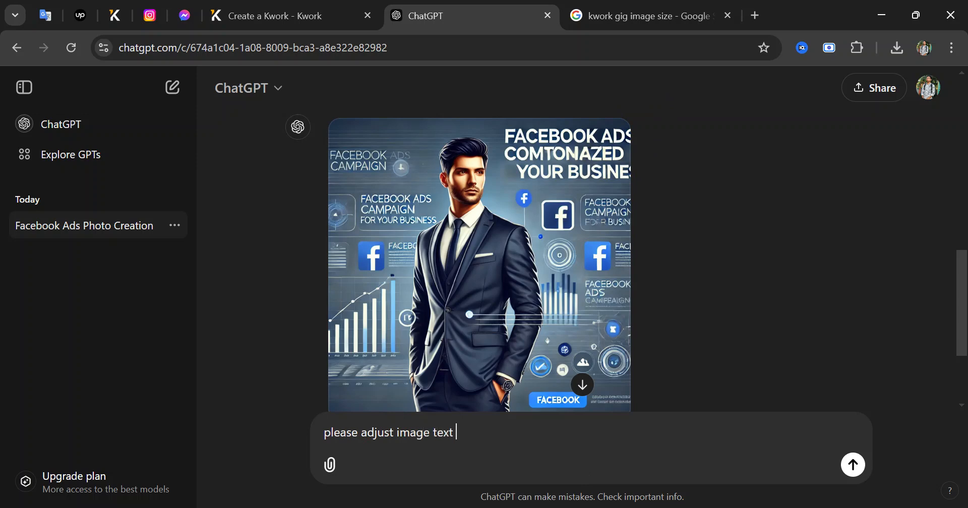
pyautogui.write('parfect phtot')
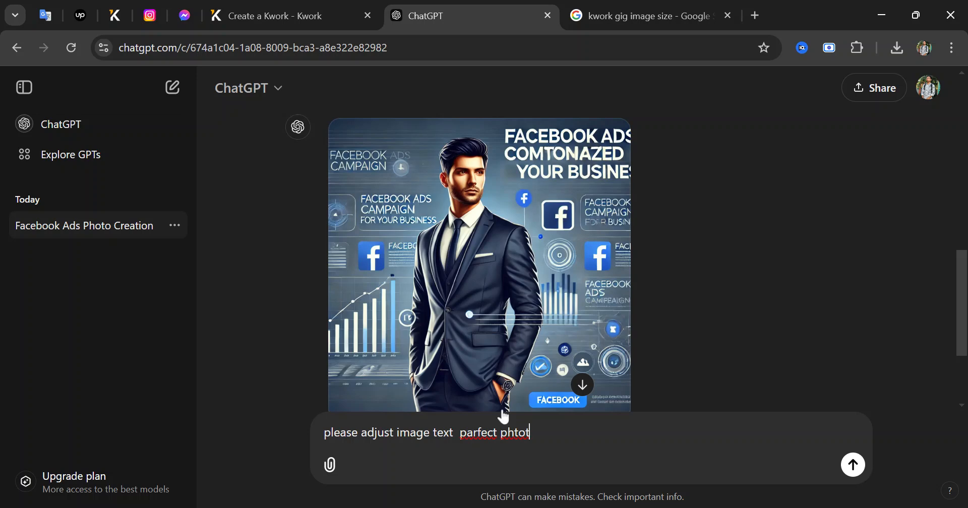
# Replace the follow-up draft with the copied earlier image request and send it
pyautogui.scroll(3, 730, 358)
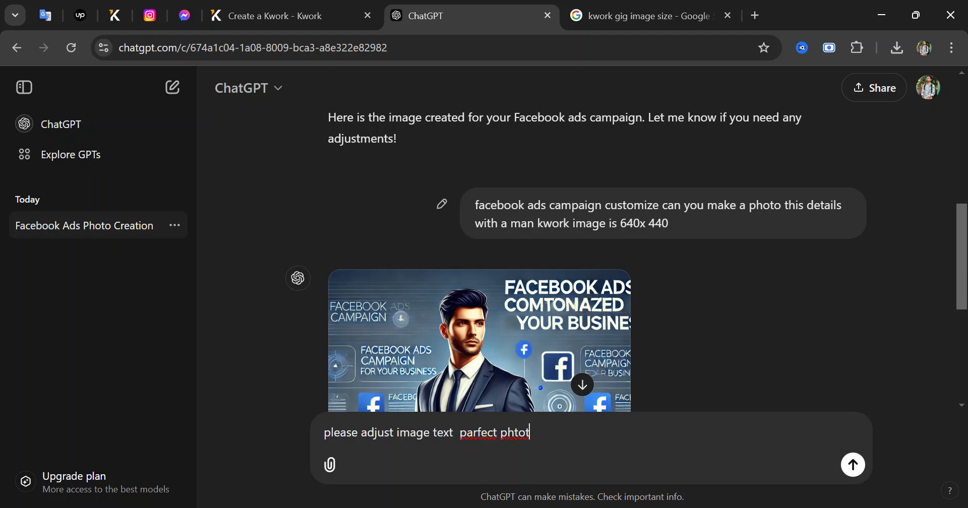
pyautogui.moveTo(533, 224); pyautogui.dragTo(475, 204)
pyautogui.hotkey('ctrl', 'c')
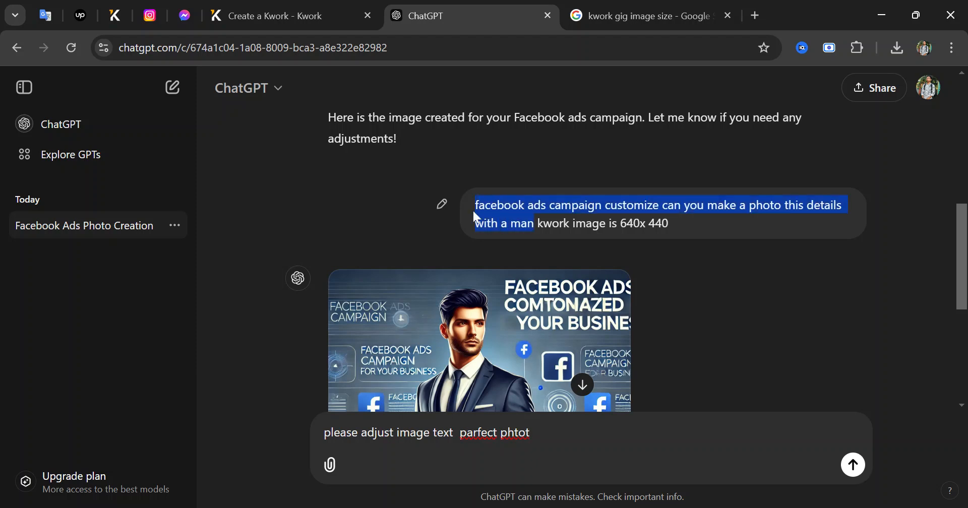
pyautogui.moveTo(534, 434); pyautogui.dragTo(270, 443)
pyautogui.hotkey('ctrl', 'v')
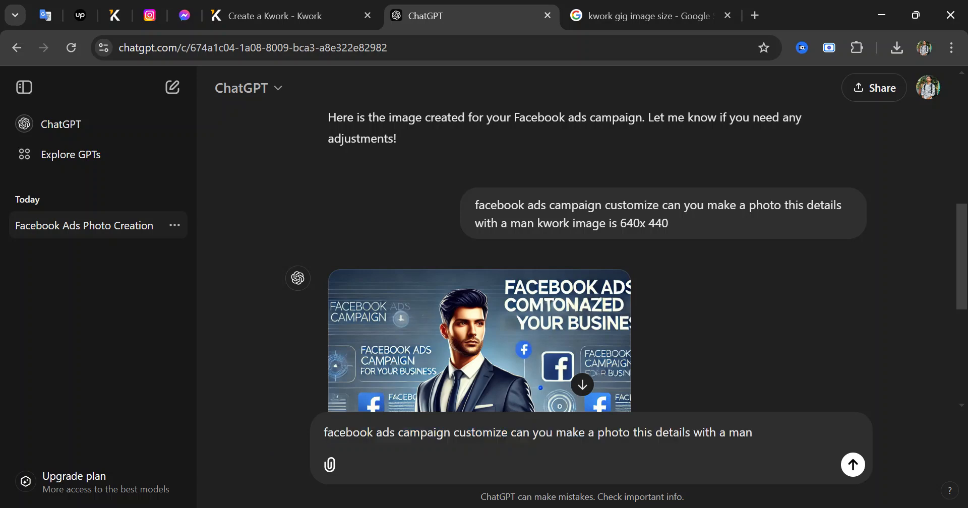
pyautogui.click(853, 465)
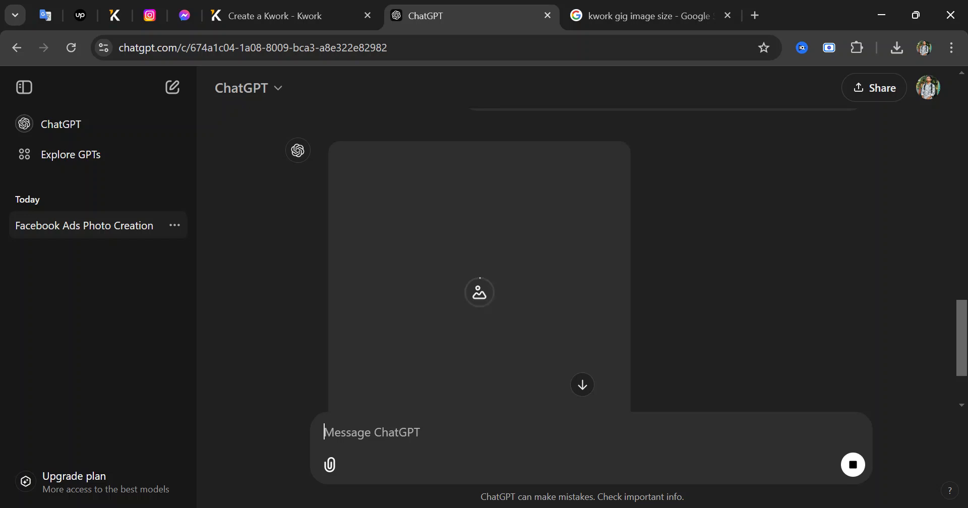
# Download the newest generated image and close the ChatGPT tab
pyautogui.scroll(-3, 626, 269)
pyautogui.scroll(3, 626, 269)
pyautogui.click(608, 165)
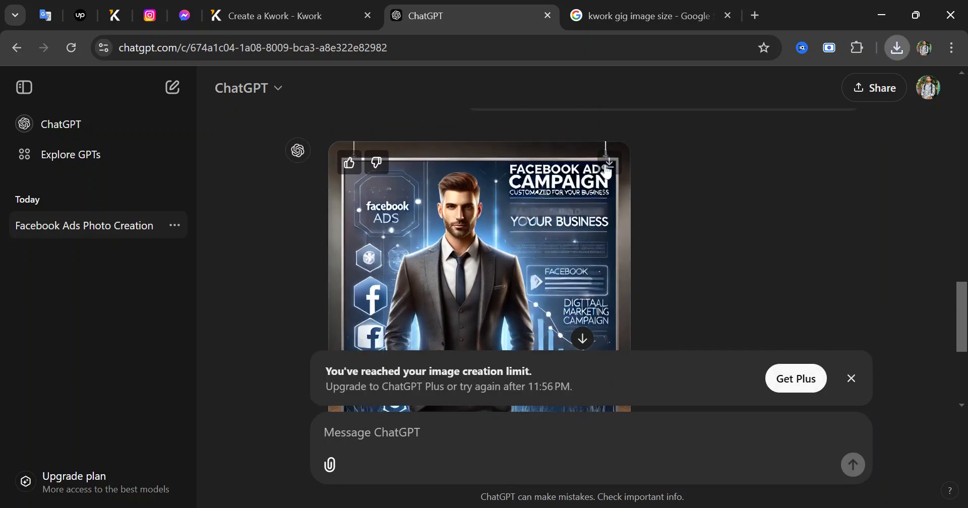
pyautogui.click(549, 15)
# Close the search tab, upload the Facebook and Instagram ads collage as cover, and continue
pyautogui.click(549, 15)
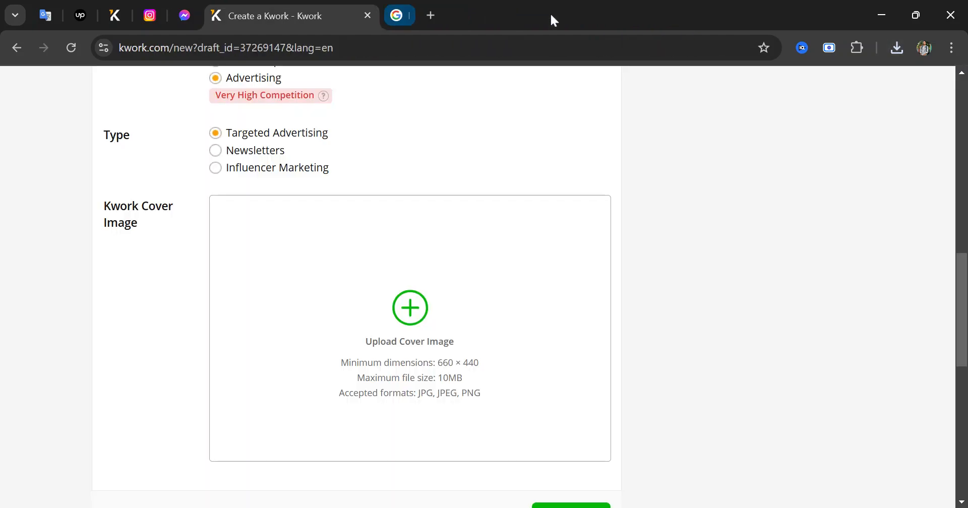
pyautogui.click(590, 378)
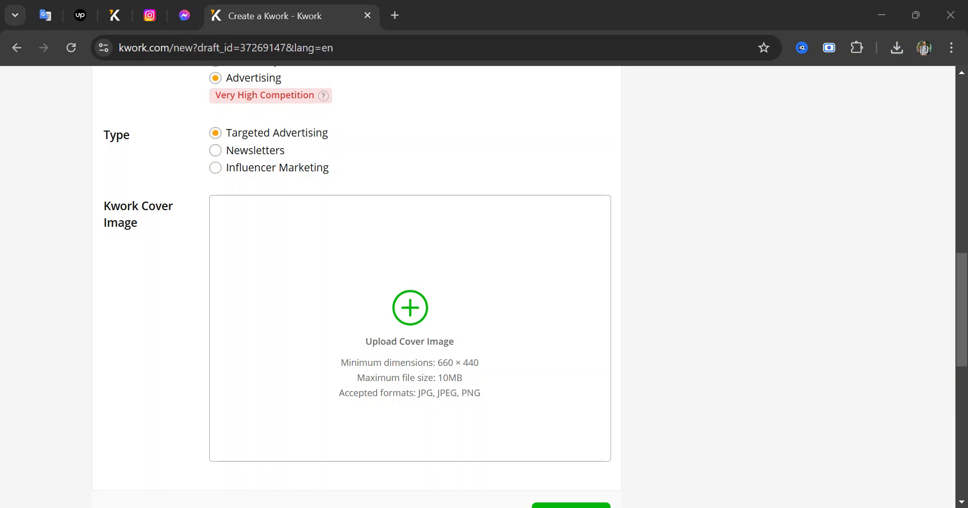
pyautogui.moveTo(441, 330)
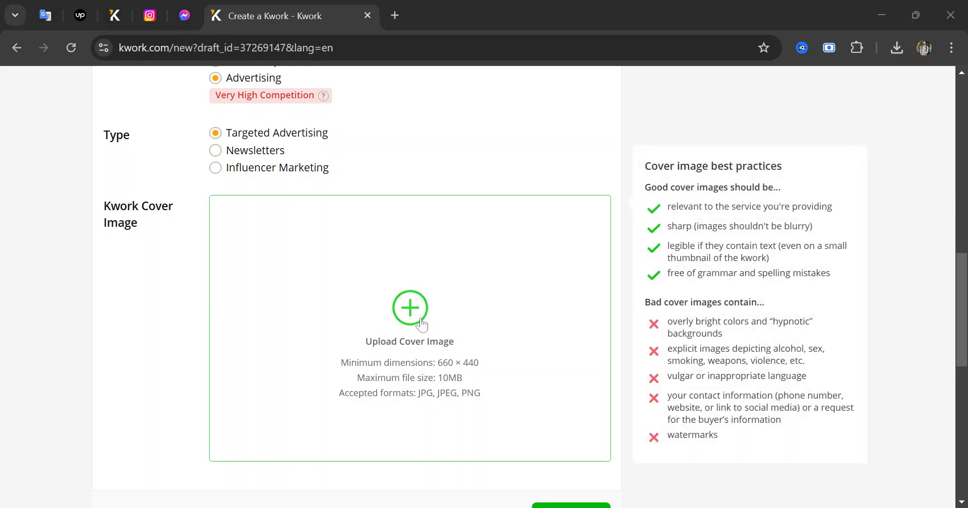
pyautogui.click(535, 334)
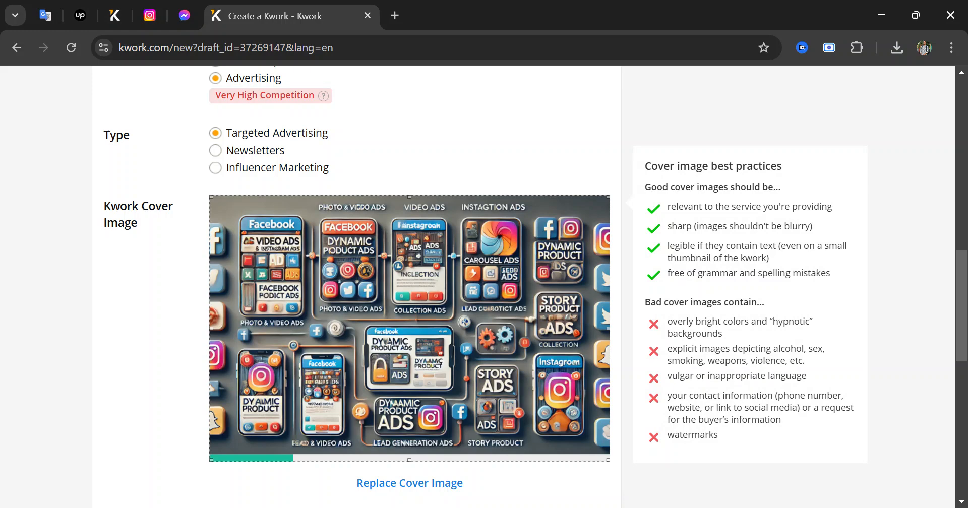
pyautogui.scroll(-3, 534, 333)
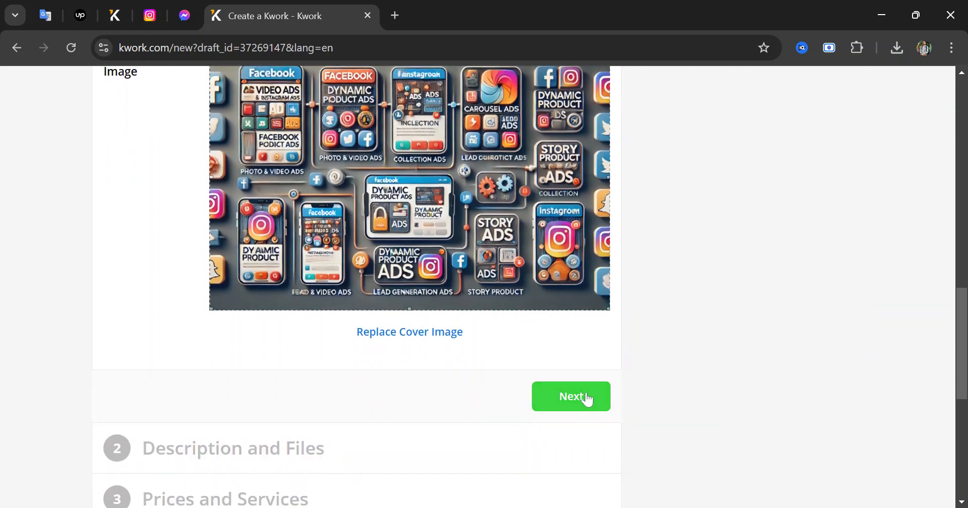
pyautogui.click(585, 397)
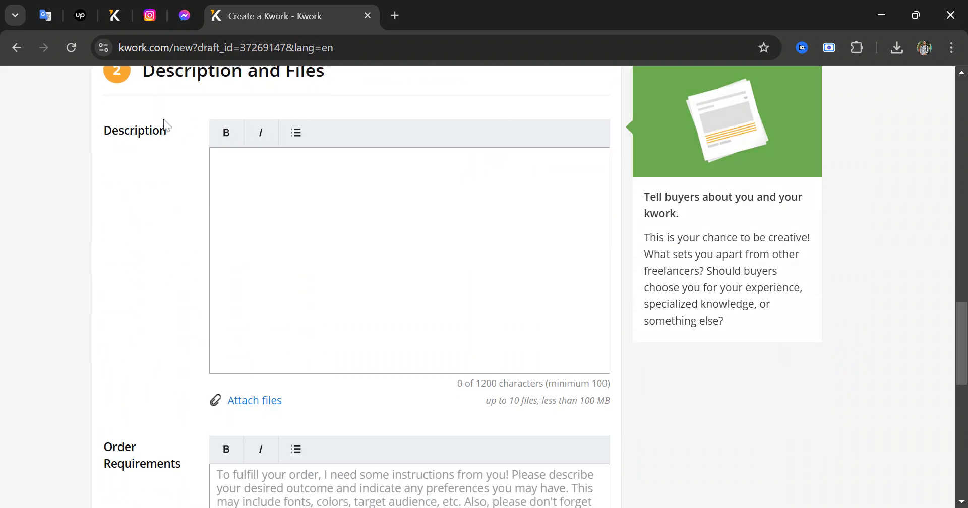
# Paste the Facebook Ads gig description into the Description field
pyautogui.hotkey('alt', 'Tab')
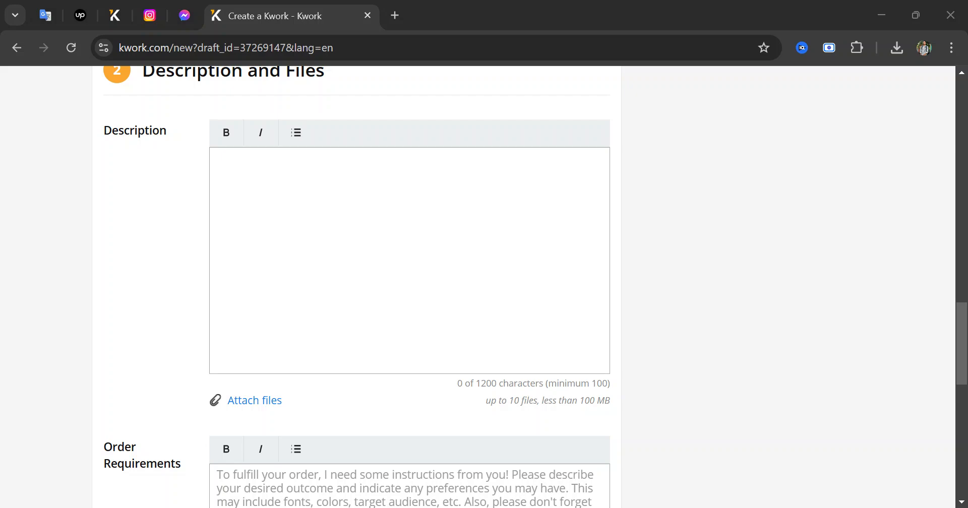
pyautogui.click(218, 158)
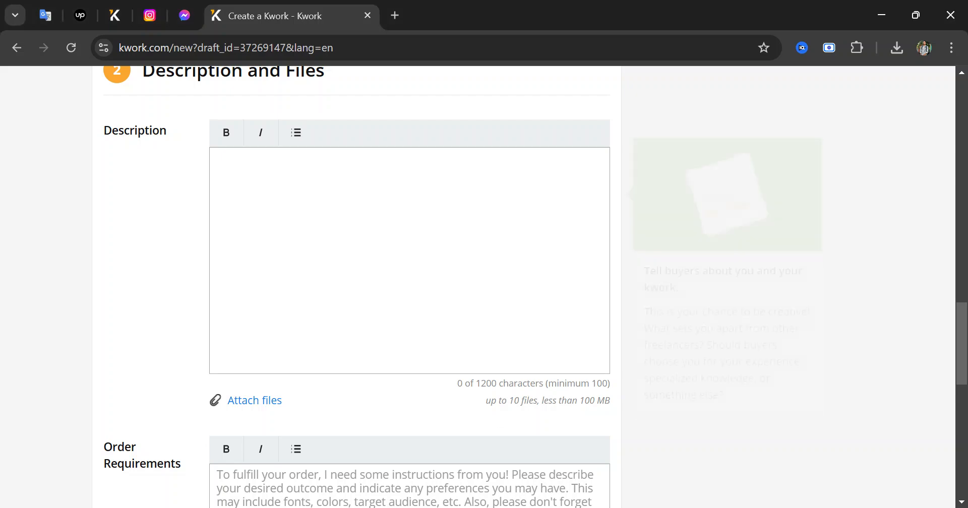
pyautogui.hotkey('ctrl', 'v')
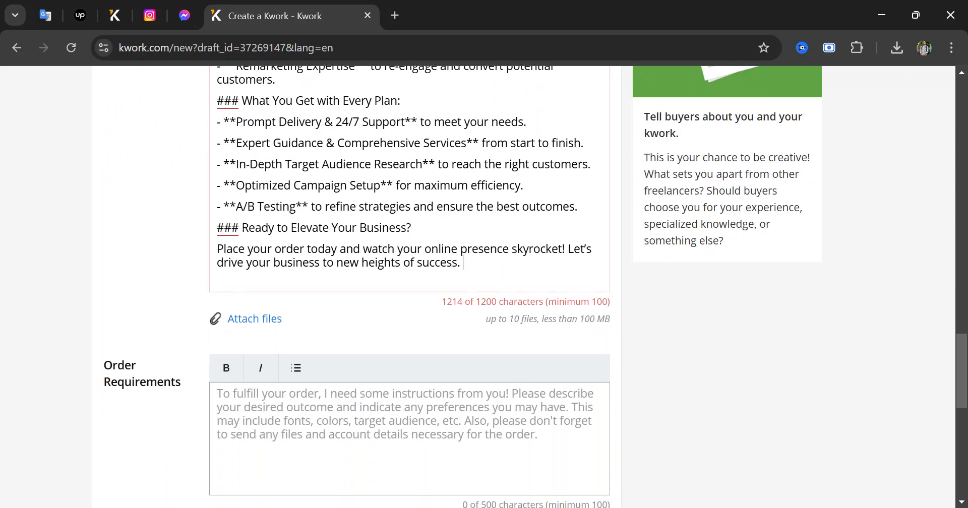
# Delete the stray ### and ** markers before each heading and the opening line
pyautogui.moveTo(463, 263); pyautogui.dragTo(201, 233)
pyautogui.click(267, 248)
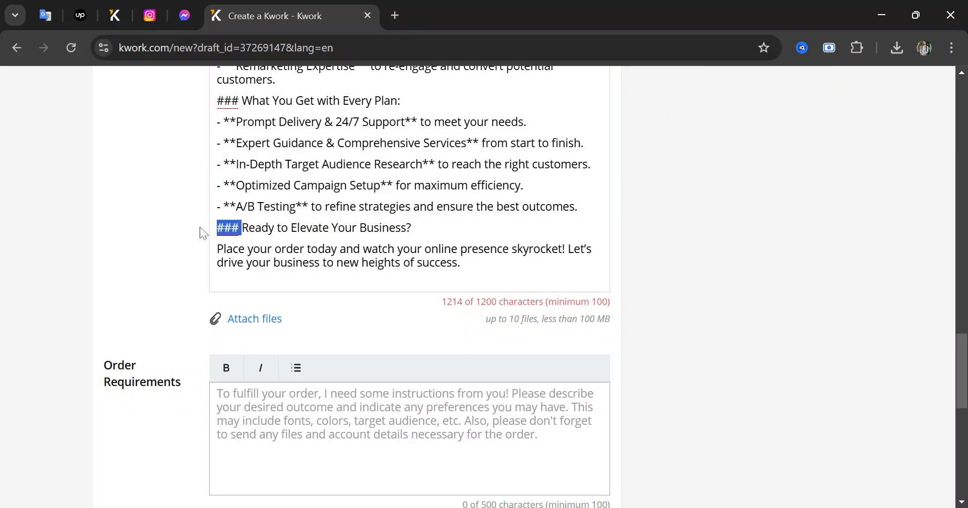
pyautogui.press('BackSpace')
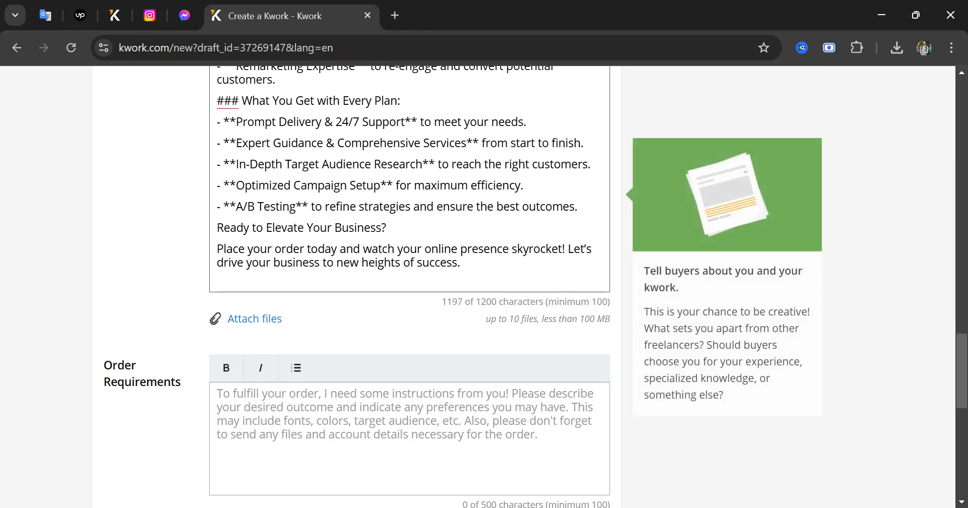
pyautogui.moveTo(230, 207); pyautogui.dragTo(202, 209)
pyautogui.press('BackSpace')
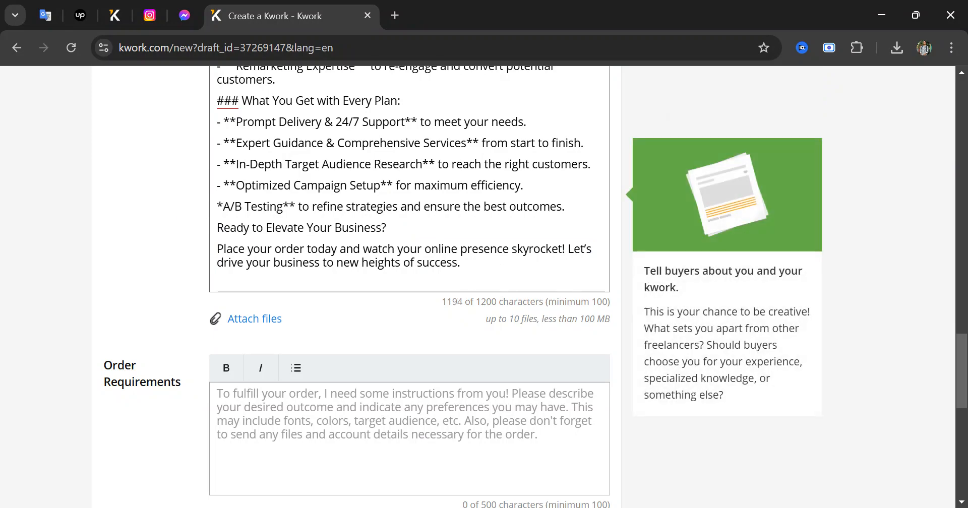
pyautogui.scroll(1, 410, 282)
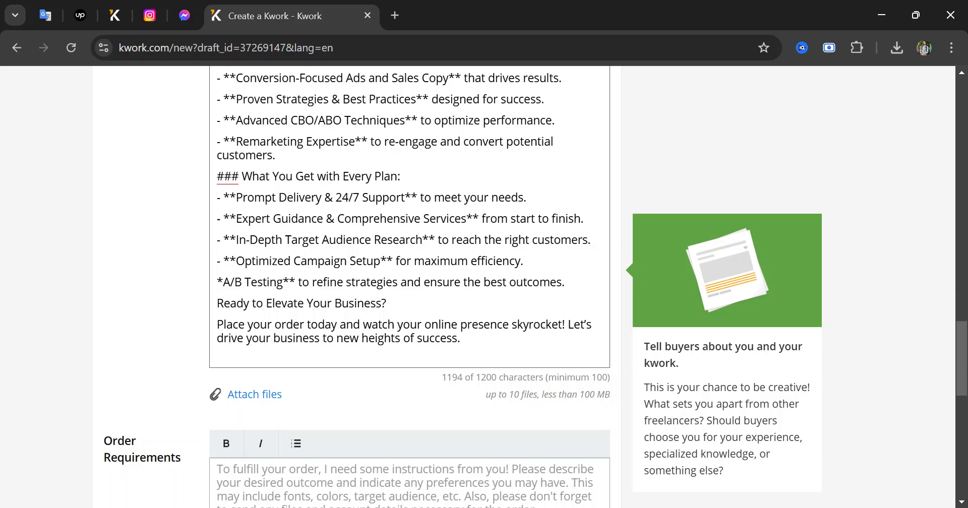
pyautogui.moveTo(242, 176); pyautogui.dragTo(211, 179)
pyautogui.press('BackSpace')
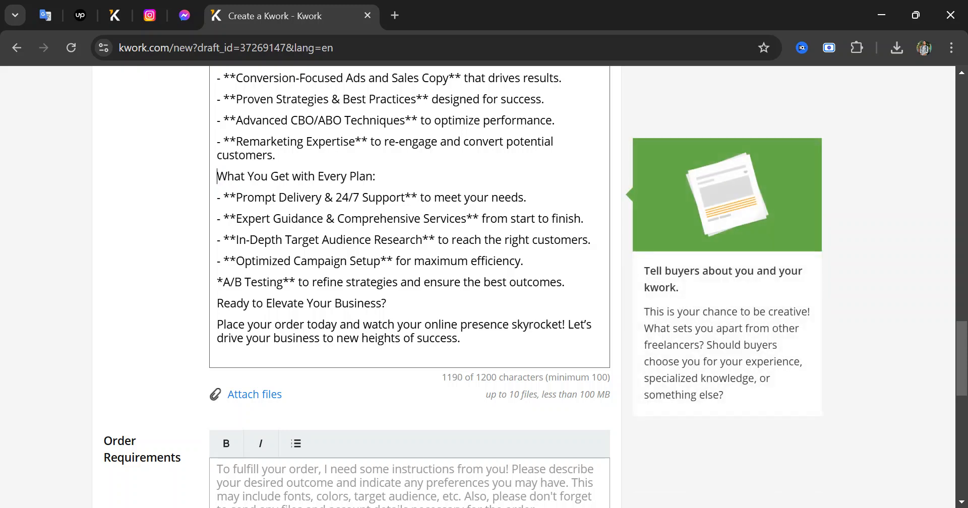
pyautogui.scroll(1, 409, 283)
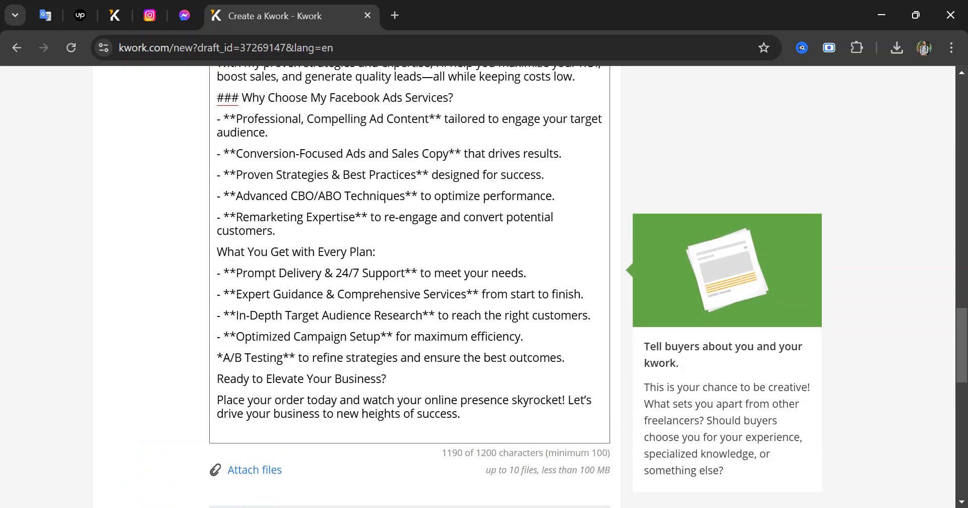
pyautogui.scroll(1, 410, 283)
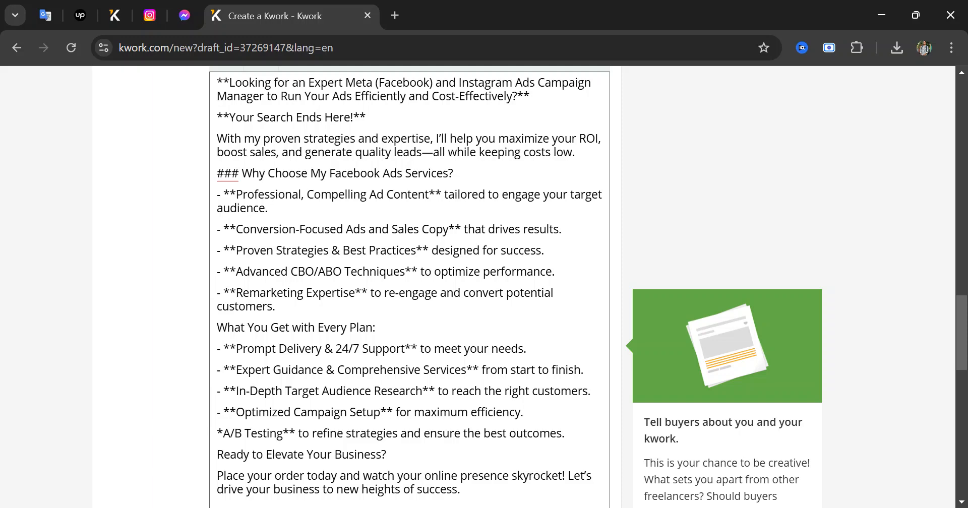
pyautogui.moveTo(239, 174); pyautogui.dragTo(216, 174)
pyautogui.press('BackSpace')
pyautogui.scroll(2, 409, 282)
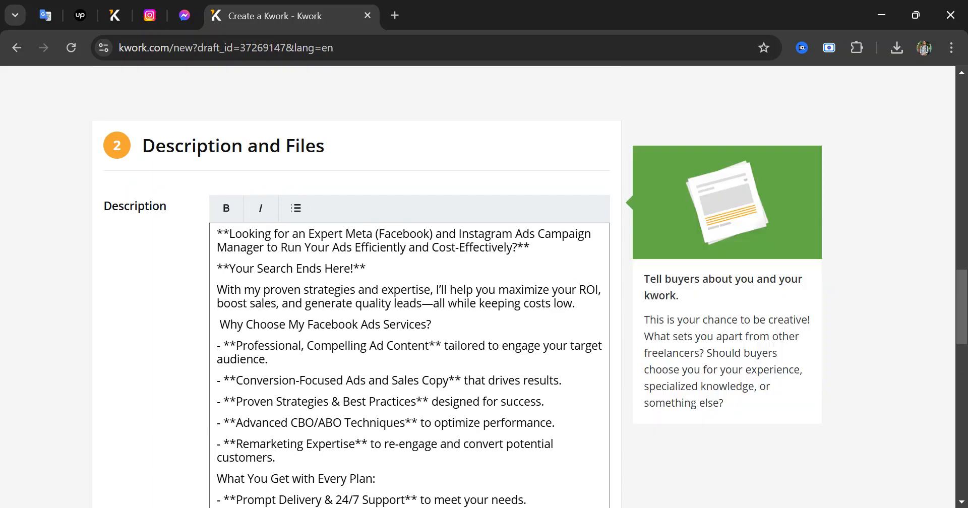
pyautogui.moveTo(229, 233); pyautogui.dragTo(216, 233)
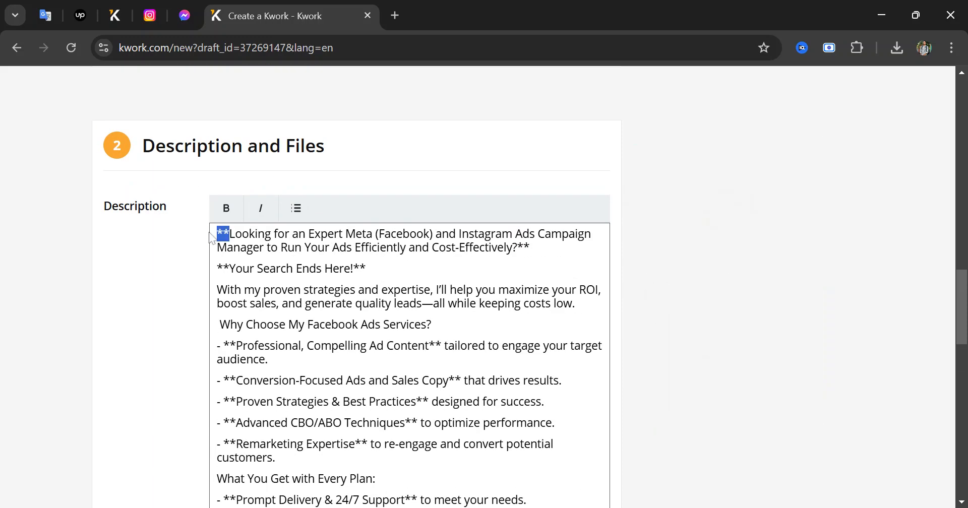
pyautogui.press('BackSpace')
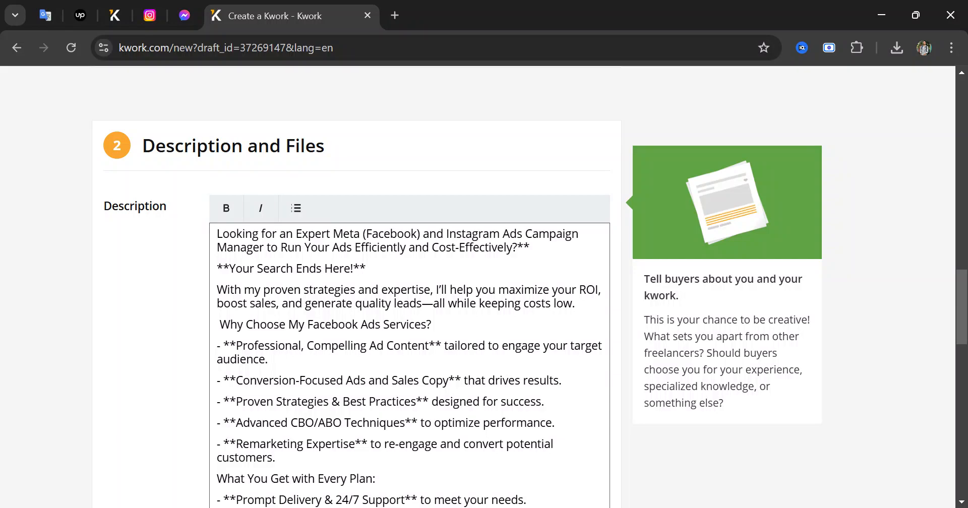
# Remove 'and Instagram' from the description's opening line
pyautogui.scroll(-1, 409, 302)
pyautogui.scroll(-2, 409, 303)
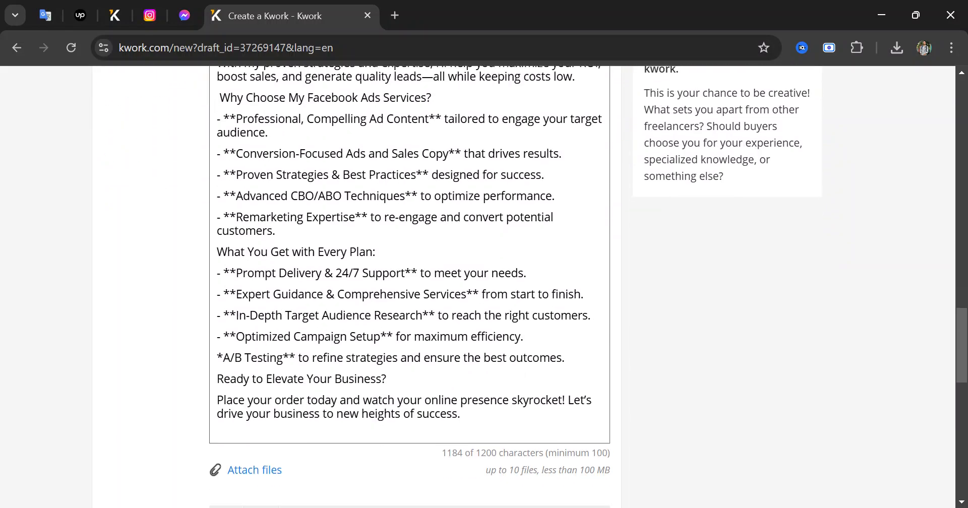
pyautogui.scroll(2, 409, 303)
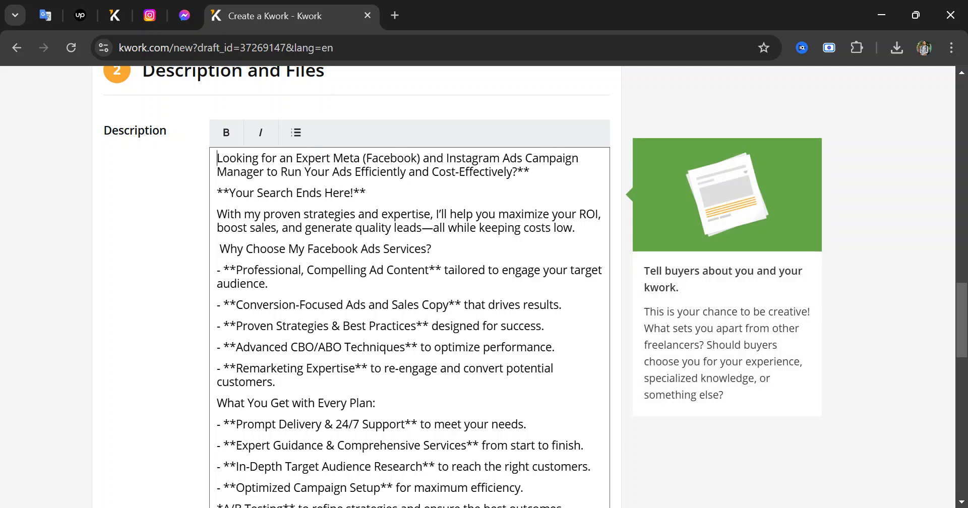
pyautogui.moveTo(429, 158); pyautogui.dragTo(500, 158)
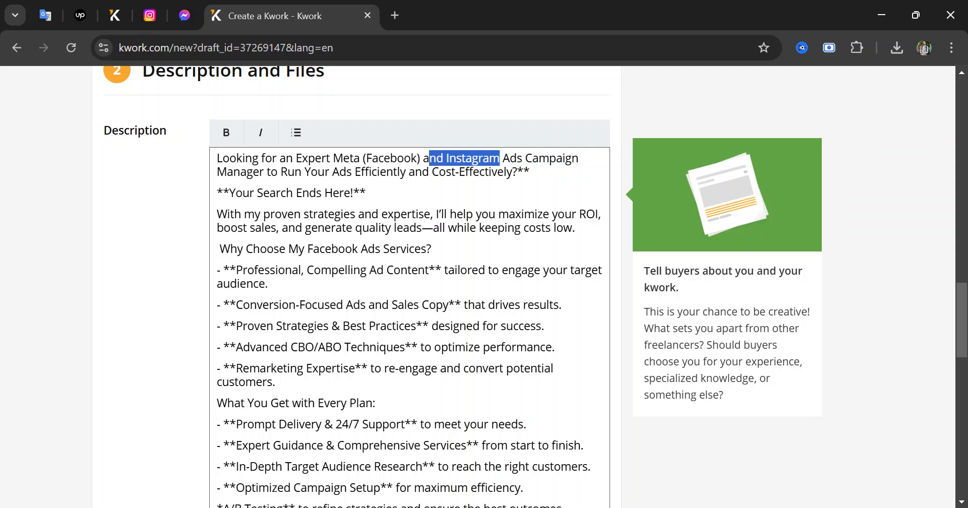
pyautogui.press('BackSpace')
pyautogui.press('BackSpace')
pyautogui.press('BackSpace')
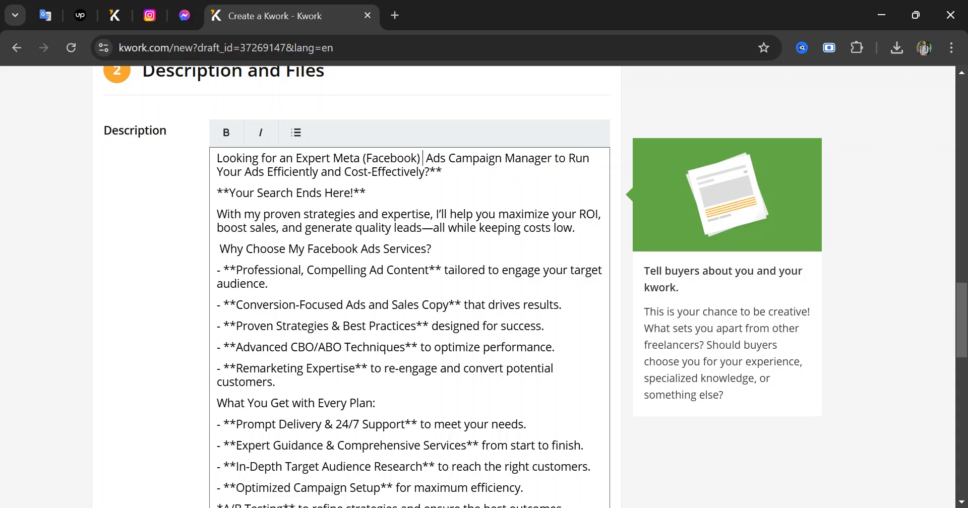
pyautogui.scroll(-2, 409, 282)
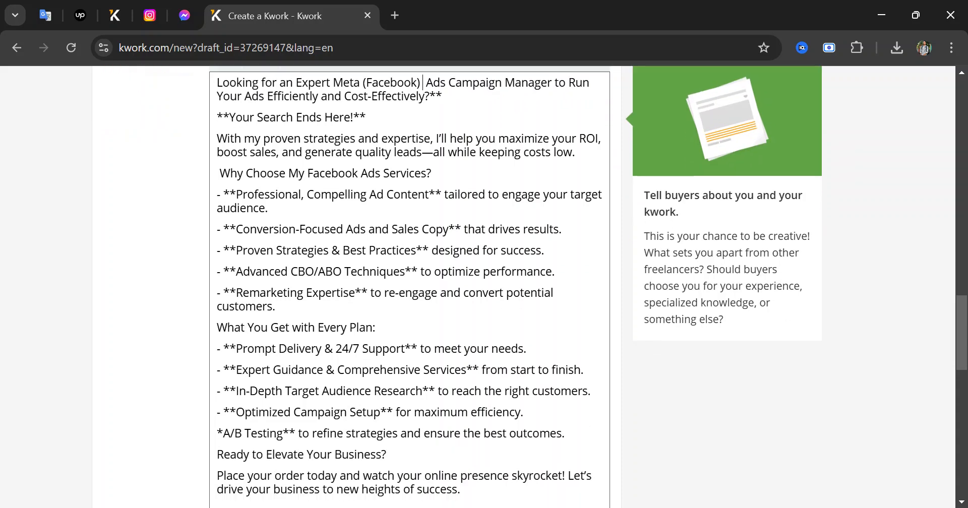
pyautogui.scroll(-3, 409, 282)
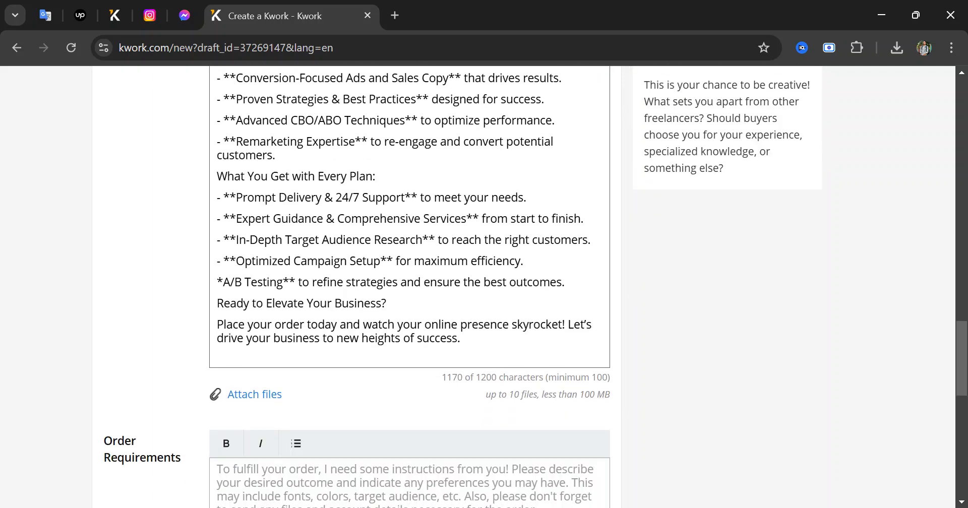
pyautogui.scroll(-5, 457, 250)
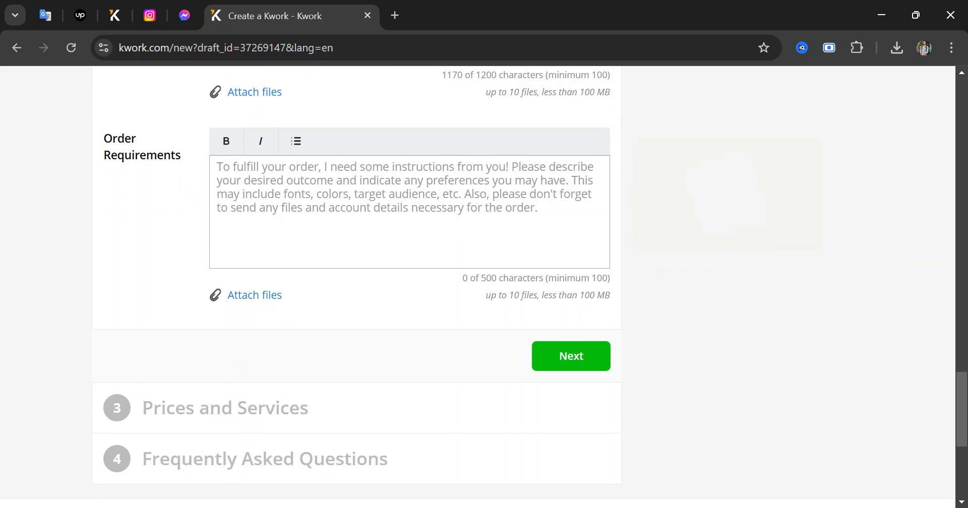
# Focus the empty Order Requirements field, then switch windows to fetch the requirements text
pyautogui.click(457, 242)
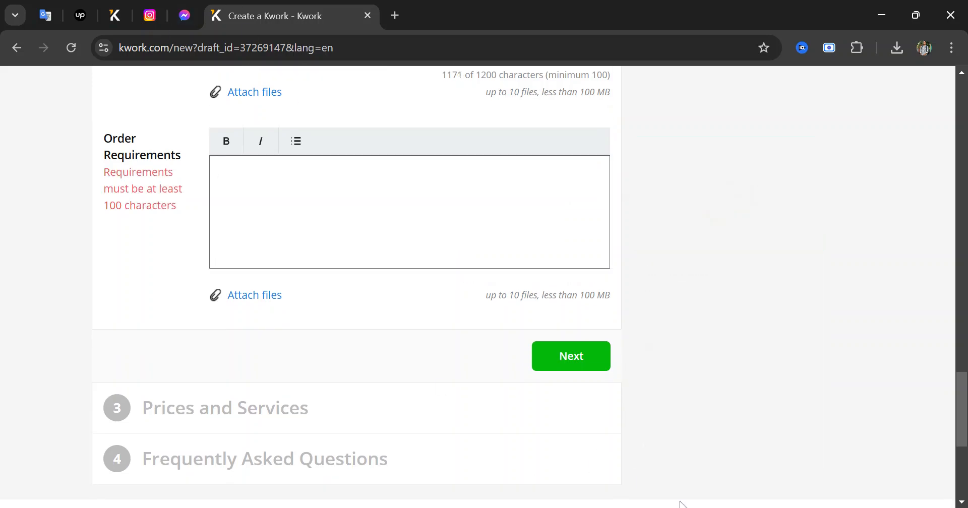
pyautogui.hotkey('alt', 'Tab')
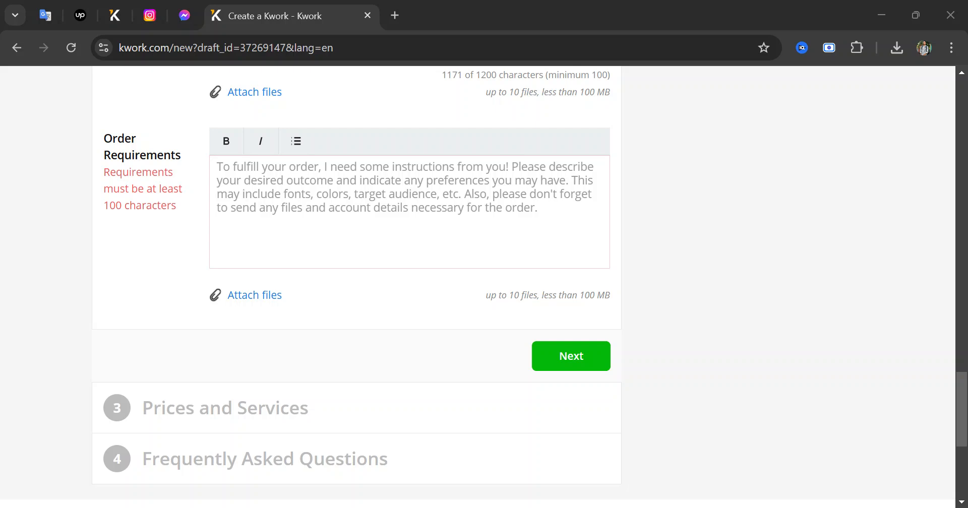
# Paste the client requirements checklist and delete the Tools You'll Need section to the end
pyautogui.click(322, 207)
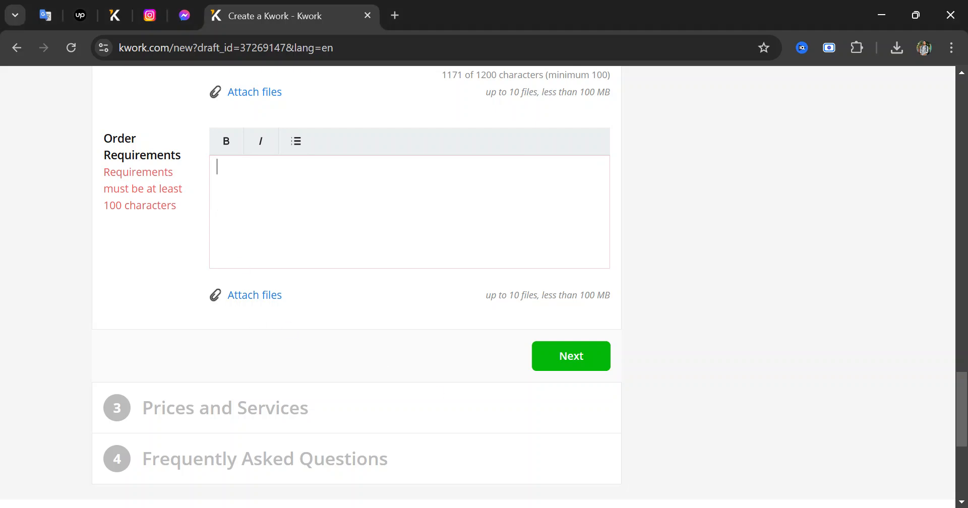
pyautogui.hotkey('ctrl', 'v')
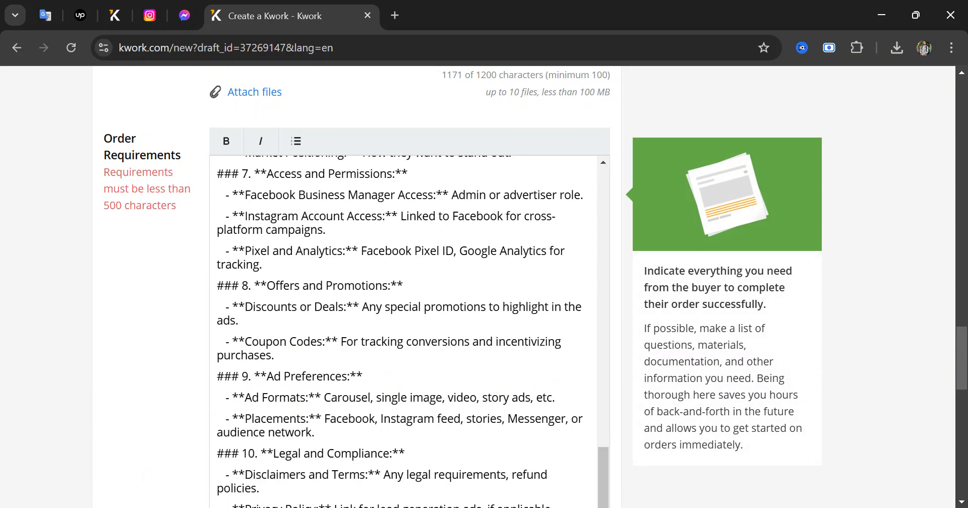
pyautogui.scroll(-2, 357, 286)
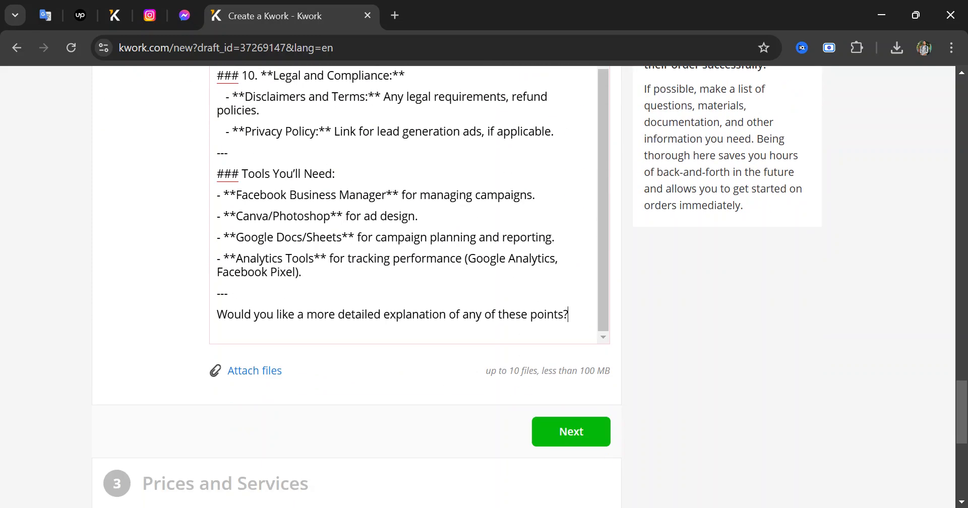
pyautogui.moveTo(574, 317); pyautogui.dragTo(217, 174)
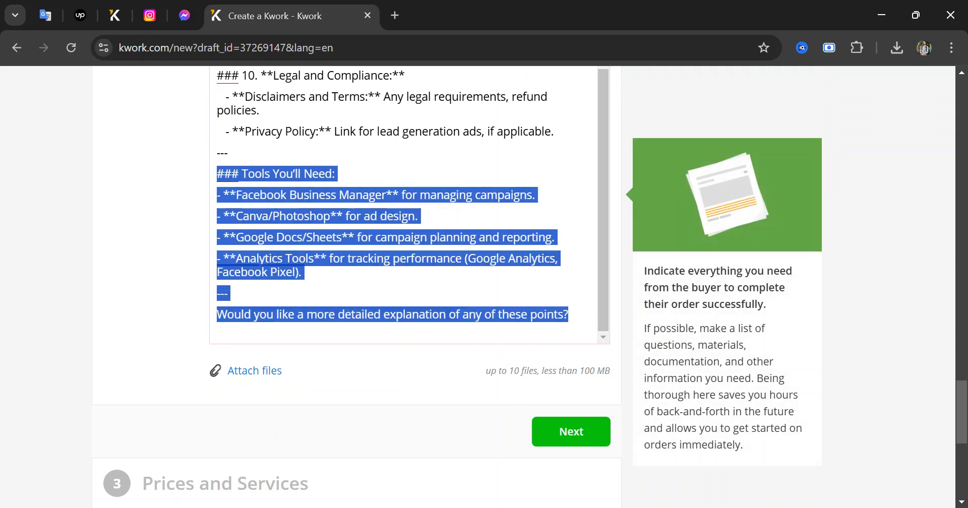
pyautogui.press('BackSpace')
pyautogui.press('BackSpace')
pyautogui.press('BackSpace')
pyautogui.press('BackSpace')
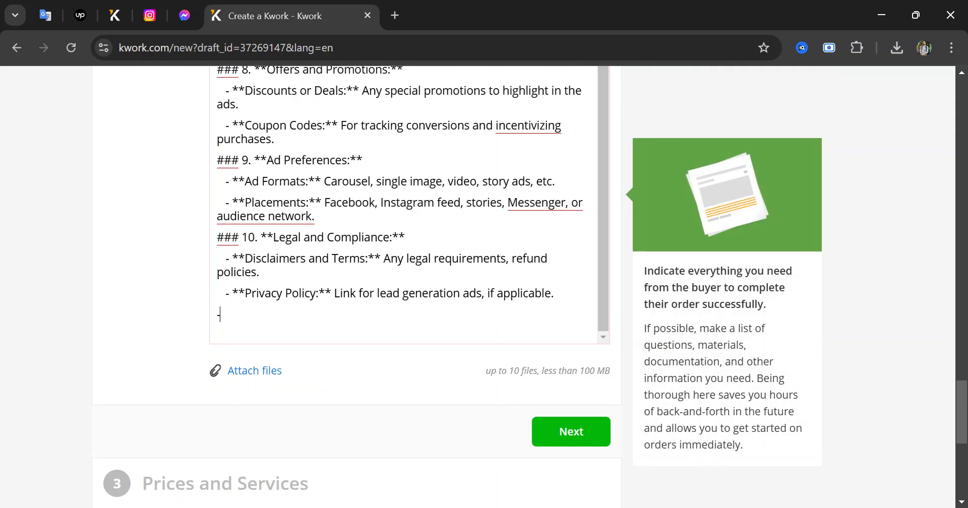
pyautogui.press('BackSpace')
pyautogui.press('BackSpace')
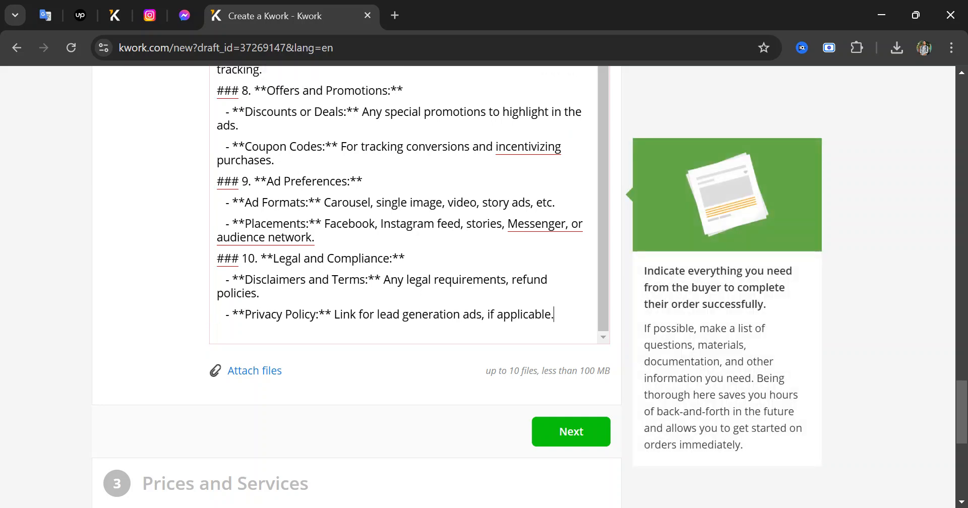
# Remove the ### markers before headings 10, 9, 8 and 7
pyautogui.hotkey('shift', 'Home')
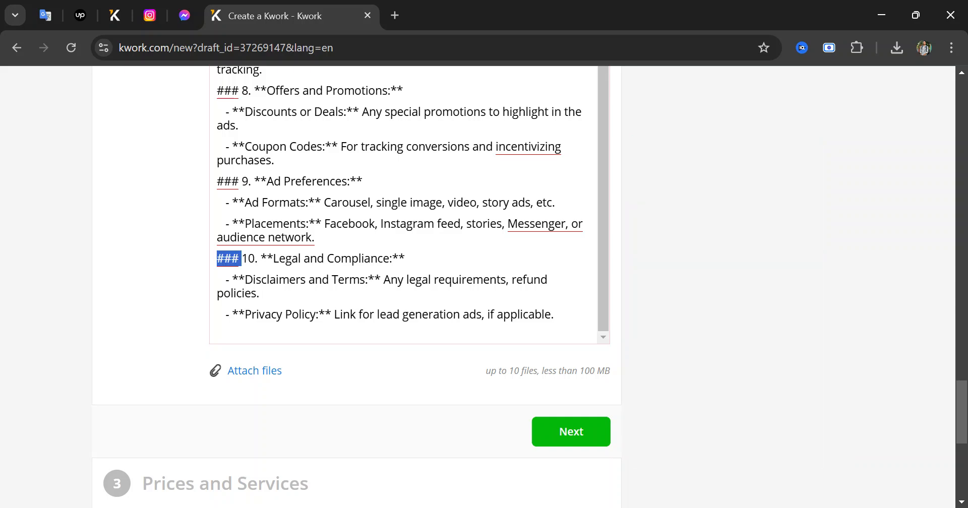
pyautogui.press('BackSpace')
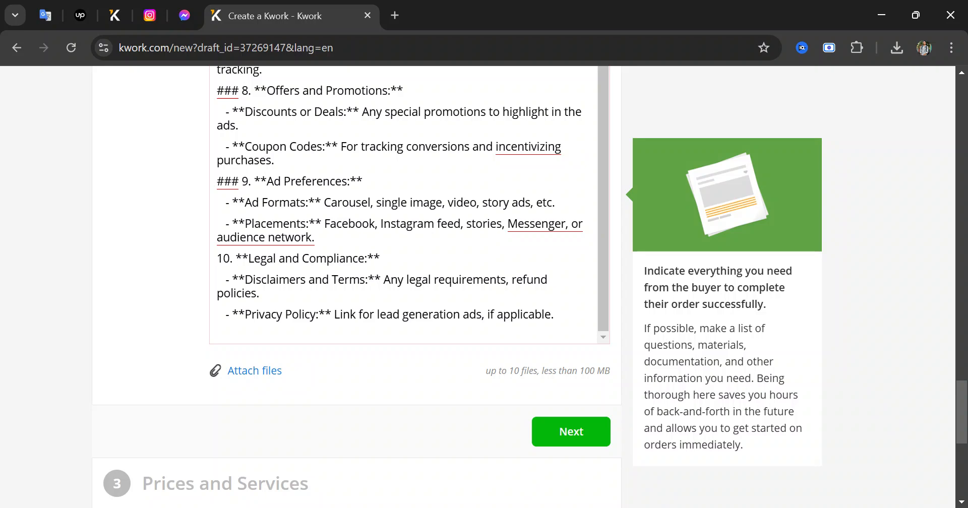
pyautogui.scroll(-2, 410, 232)
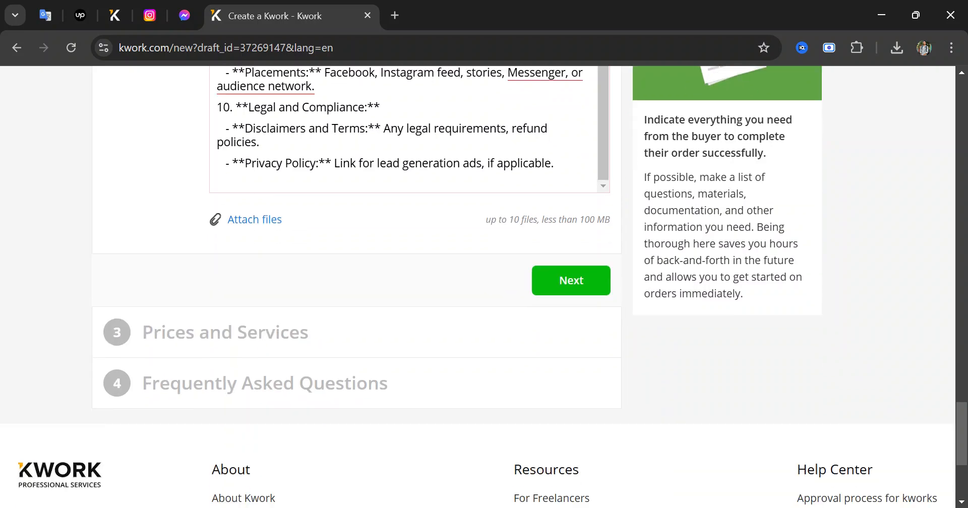
pyautogui.scroll(1, 410, 232)
pyautogui.scroll(2, 410, 232)
pyautogui.scroll(-1, 409, 166)
pyautogui.scroll(1, 409, 166)
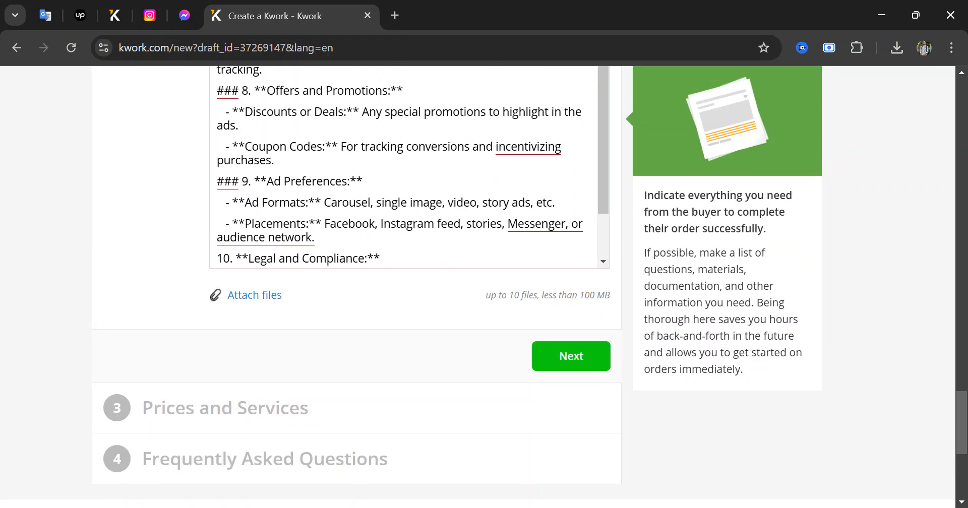
pyautogui.moveTo(242, 182); pyautogui.dragTo(190, 182)
pyautogui.press('BackSpace')
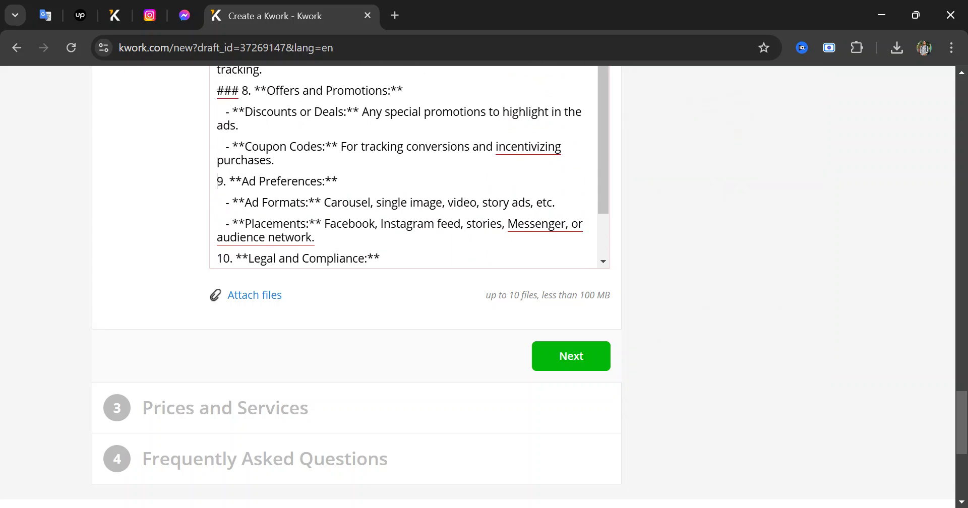
pyautogui.scroll(1, 410, 182)
pyautogui.moveTo(241, 166); pyautogui.dragTo(196, 164)
pyautogui.press('BackSpace')
pyautogui.scroll(1, 409, 166)
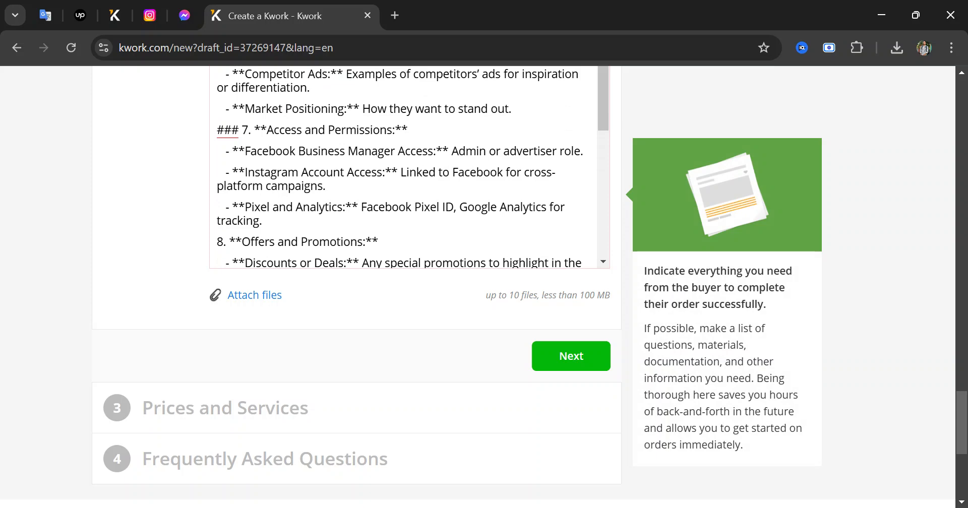
pyautogui.moveTo(242, 130); pyautogui.dragTo(177, 129)
pyautogui.press('BackSpace')
# Remove the ### markers before headings 6, 5 and 4
pyautogui.scroll(2, 410, 166)
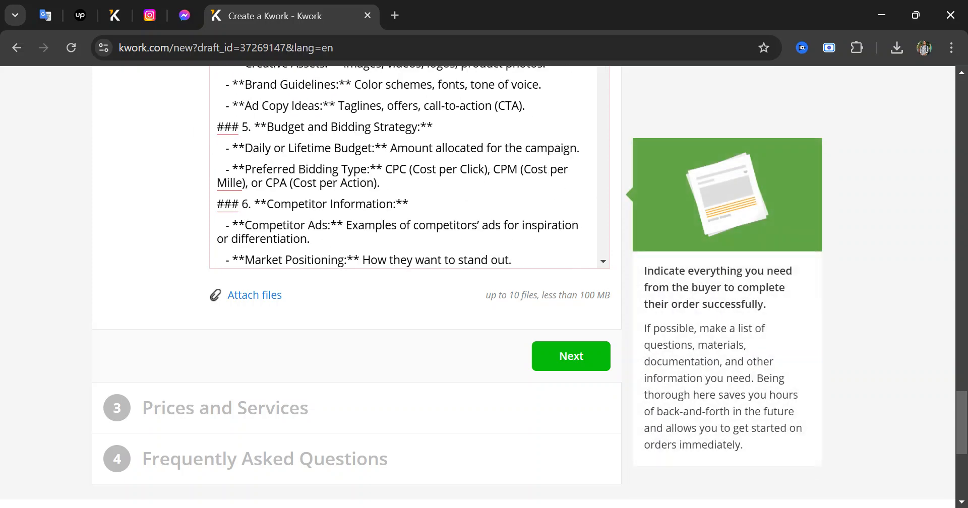
pyautogui.moveTo(239, 204); pyautogui.dragTo(194, 204)
pyautogui.press('BackSpace')
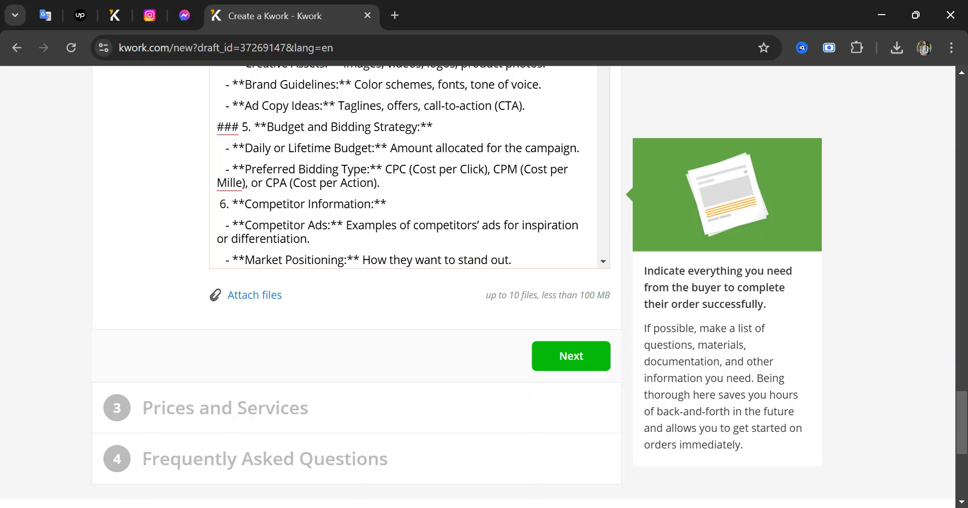
pyautogui.moveTo(242, 126); pyautogui.dragTo(190, 132)
pyautogui.press('BackSpace')
pyautogui.scroll(3, 410, 166)
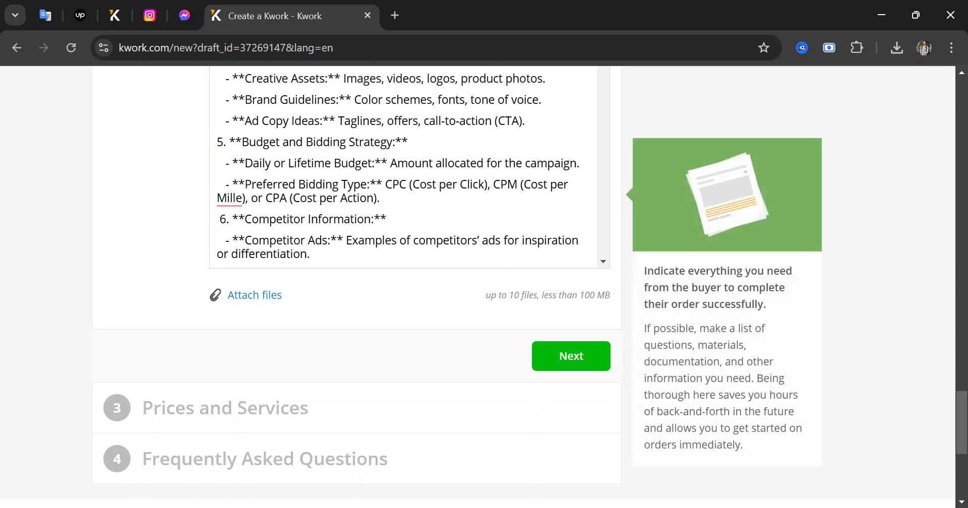
pyautogui.moveTo(239, 159); pyautogui.dragTo(204, 166)
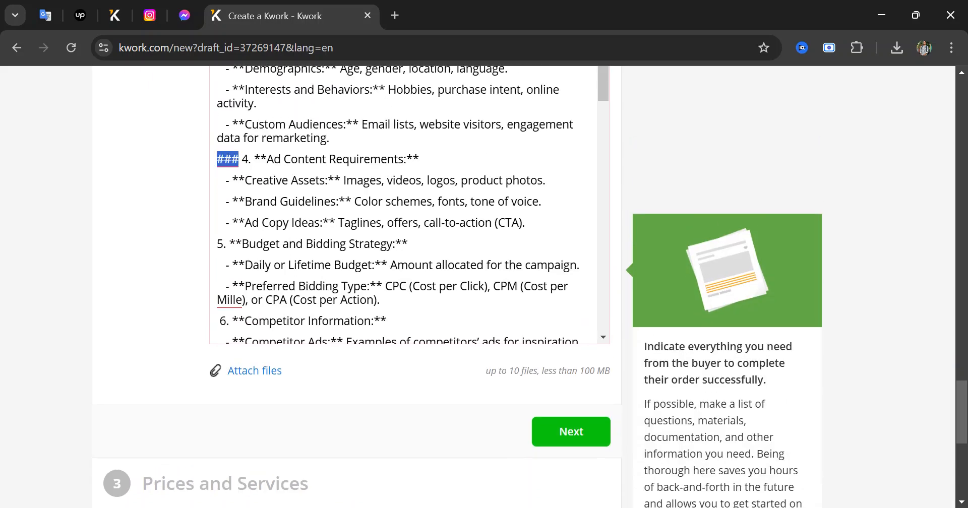
pyautogui.press('BackSpace')
pyautogui.scroll(1, 204, 167)
pyautogui.scroll(6, 409, 252)
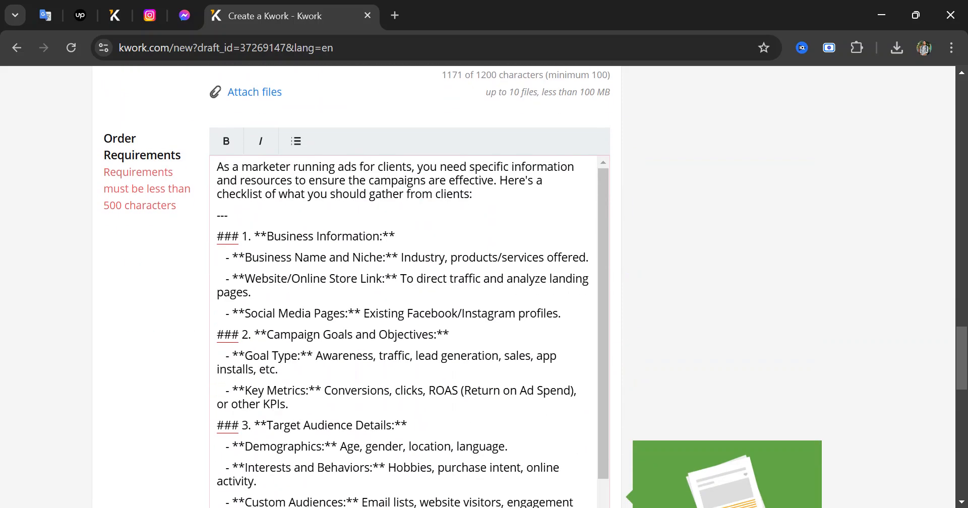
# Delete the intro paragraph, the '---' divider and the ### marker above heading 1
pyautogui.moveTo(239, 236); pyautogui.dragTo(216, 167)
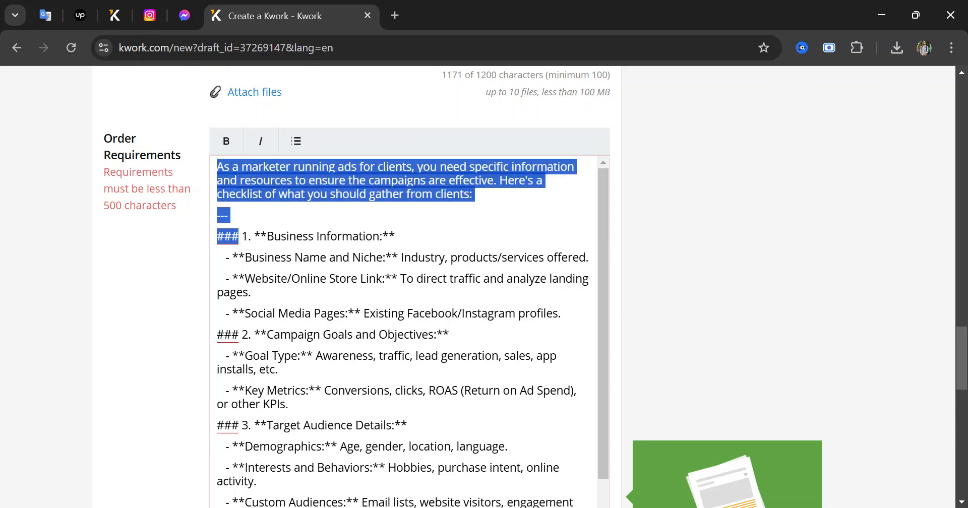
pyautogui.press('BackSpace')
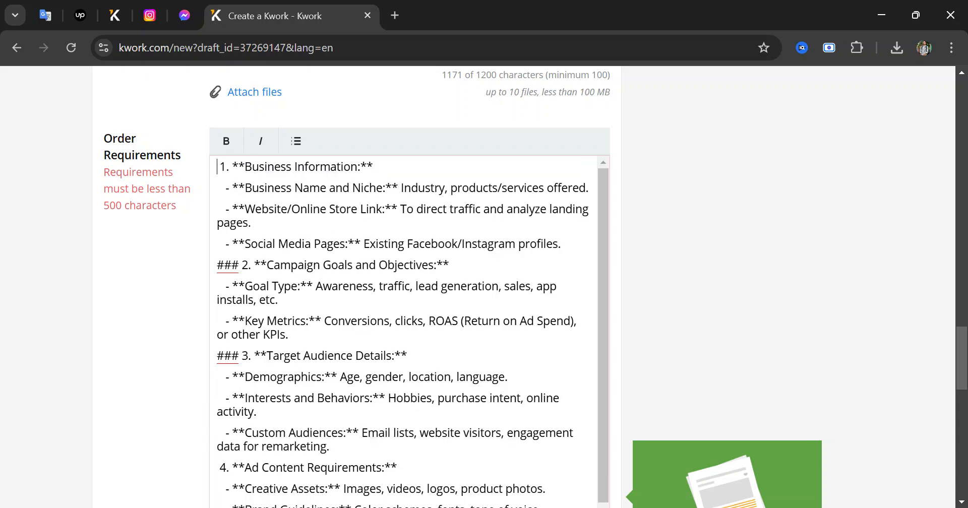
pyautogui.hotkey('ctrl', 'z')
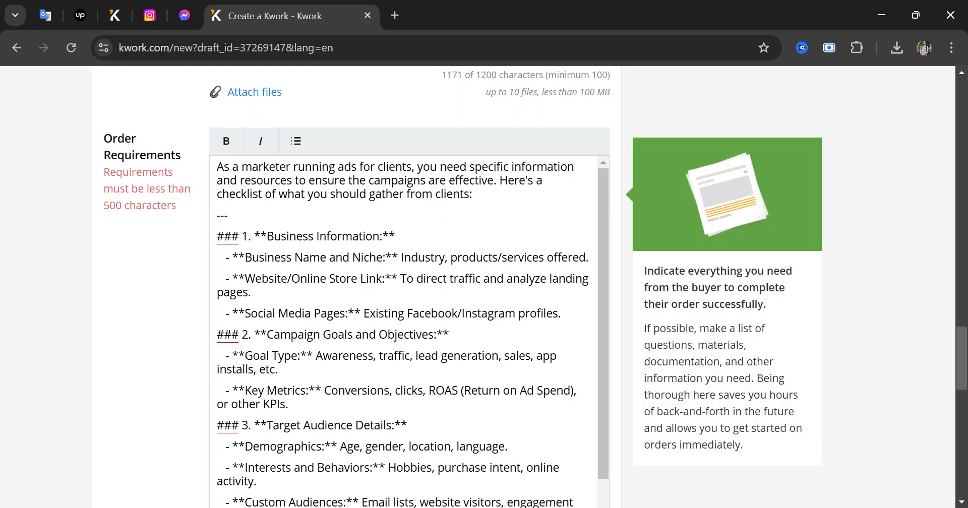
pyautogui.hotkey('shift', 'Up')
pyautogui.hotkey('shift', 'Up')
pyautogui.hotkey('shift', 'Up')
pyautogui.hotkey('shift', 'Up')
pyautogui.hotkey('shift', 'Up')
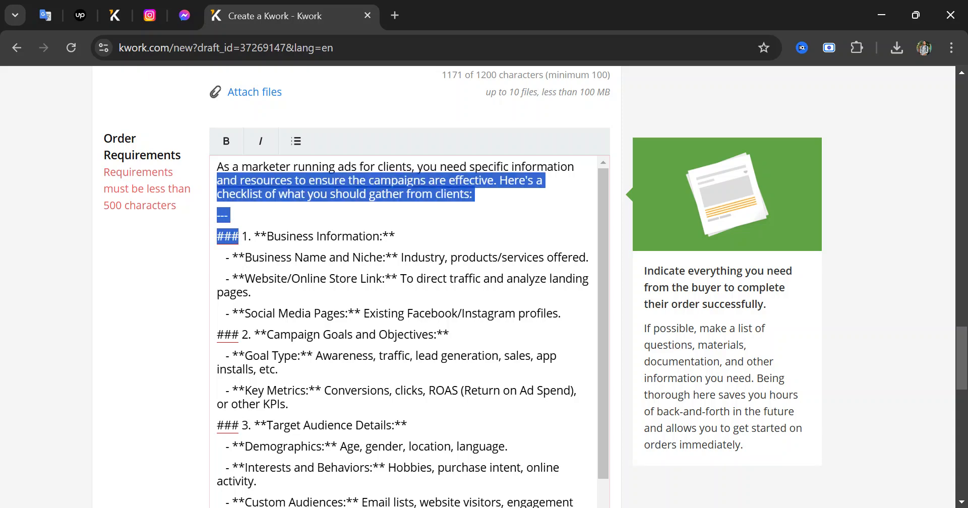
pyautogui.press('BackSpace')
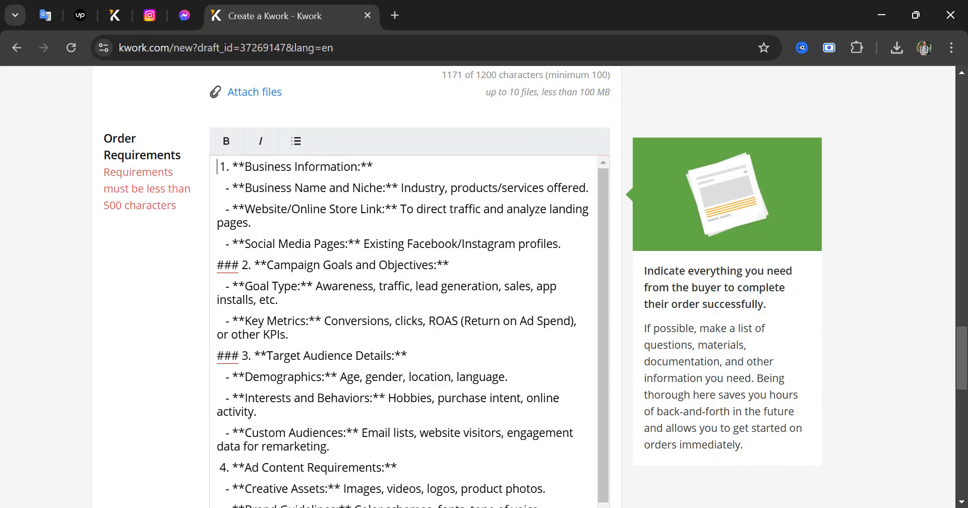
# Remove the ### markers before headings 2 and 3 of the order requirements
pyautogui.moveTo(241, 264); pyautogui.dragTo(205, 263)
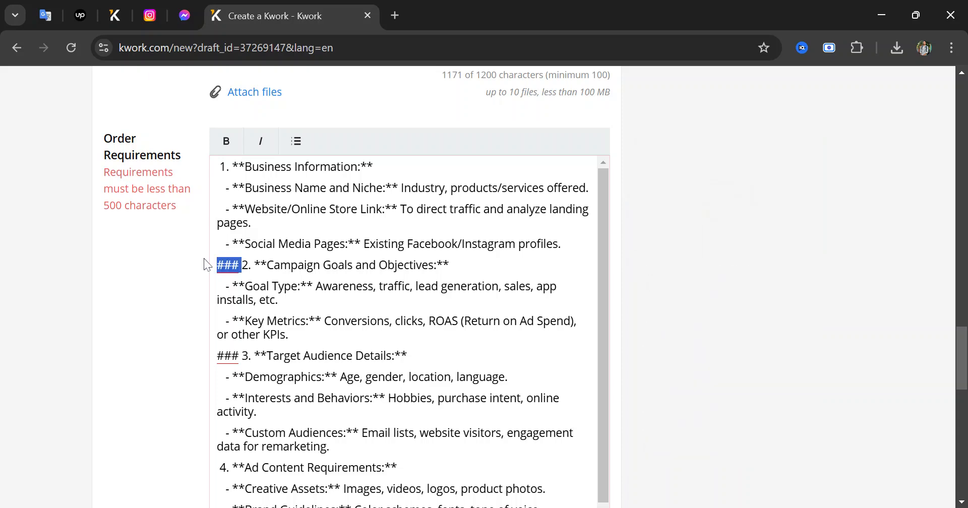
pyautogui.press('BackSpace')
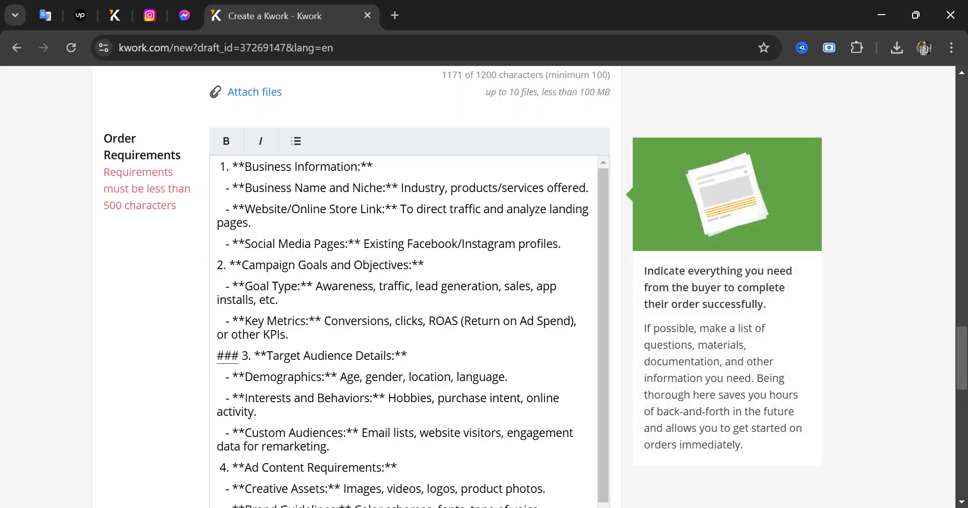
pyautogui.scroll(-2, 403, 333)
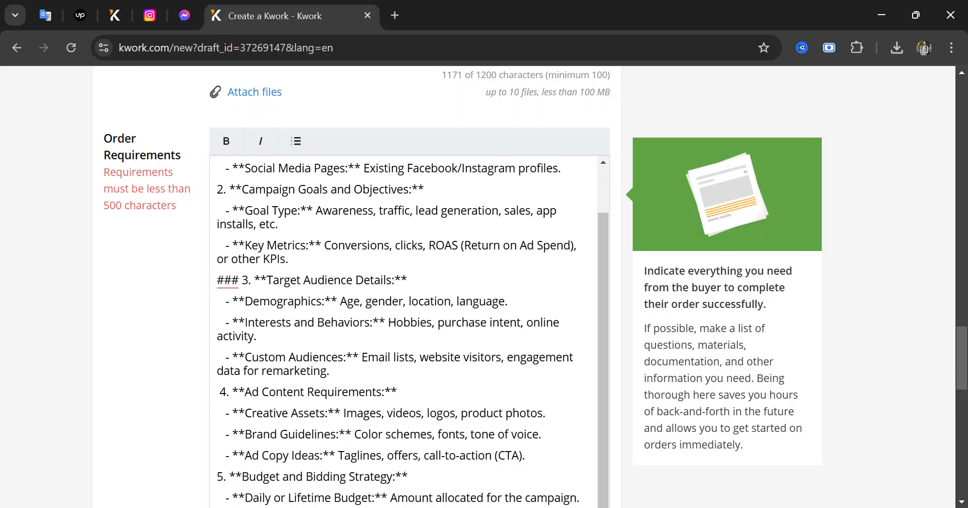
pyautogui.moveTo(242, 280); pyautogui.dragTo(206, 283)
pyautogui.press('BackSpace')
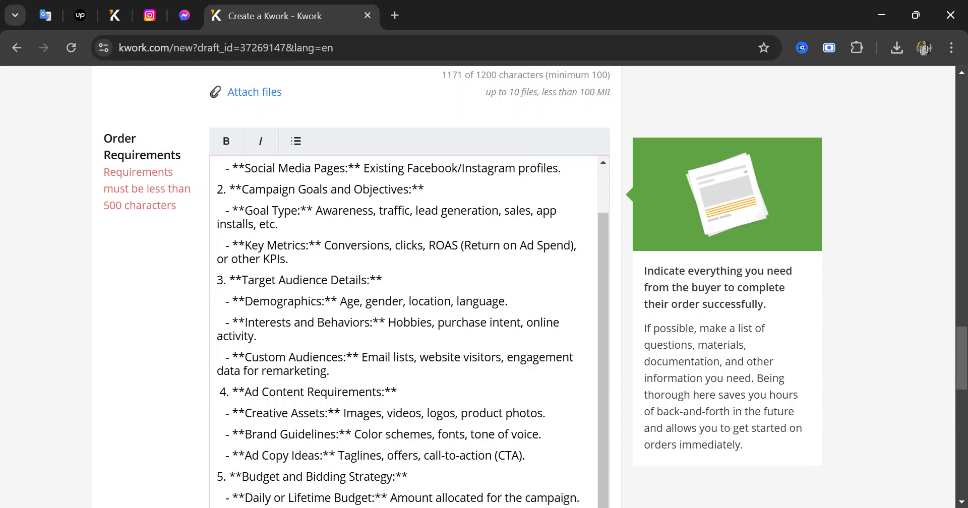
pyautogui.scroll(-2, 403, 333)
pyautogui.scroll(-2, 403, 332)
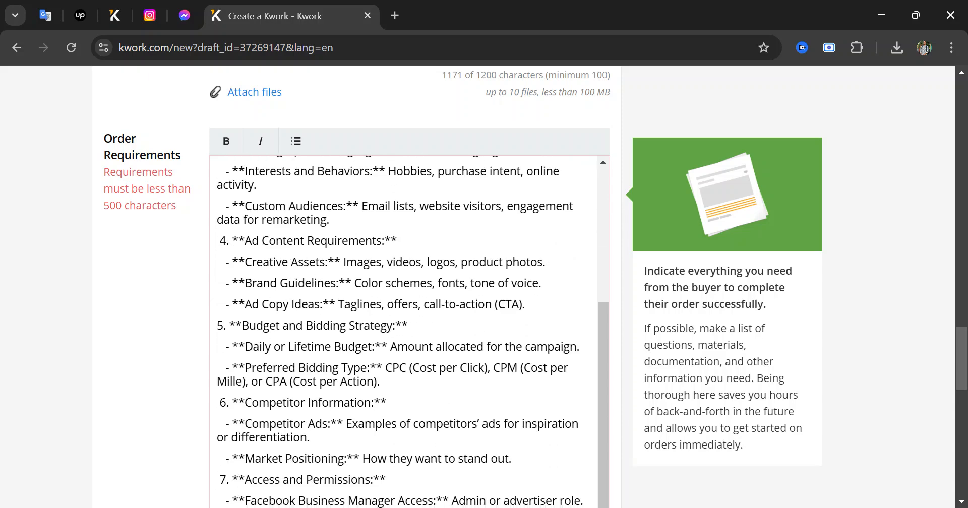
pyautogui.scroll(-2, 403, 333)
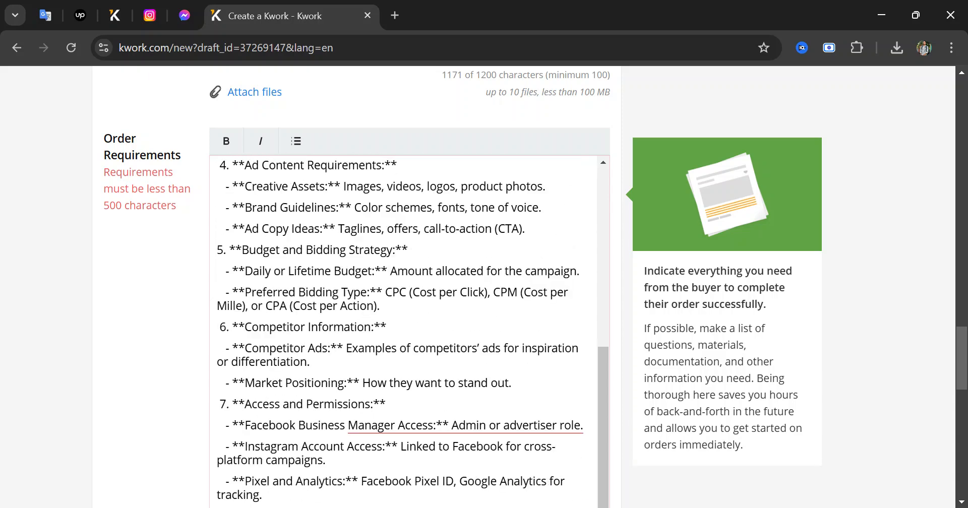
pyautogui.scroll(-1, 403, 333)
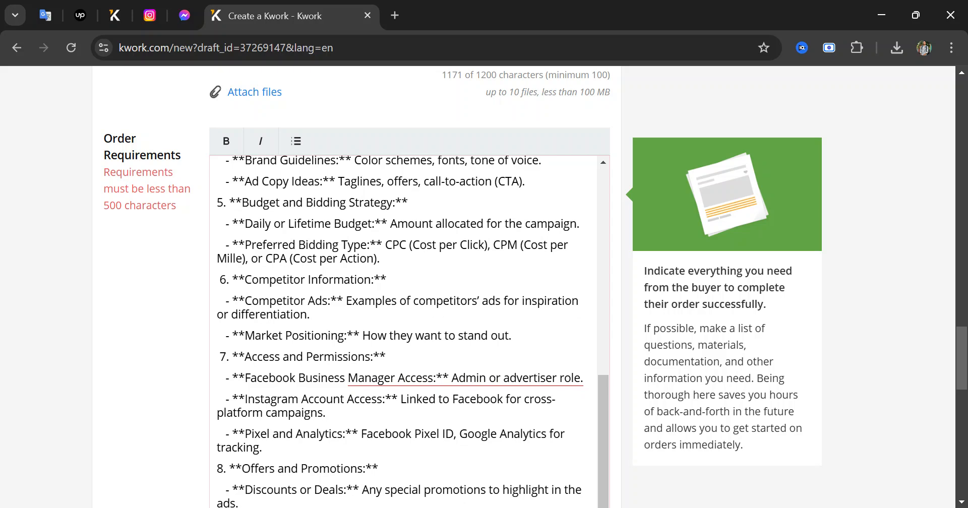
pyautogui.scroll(2, 403, 333)
pyautogui.scroll(-2, 404, 333)
pyautogui.scroll(2, 403, 332)
pyautogui.scroll(-2, 403, 333)
pyautogui.scroll(-5, 404, 333)
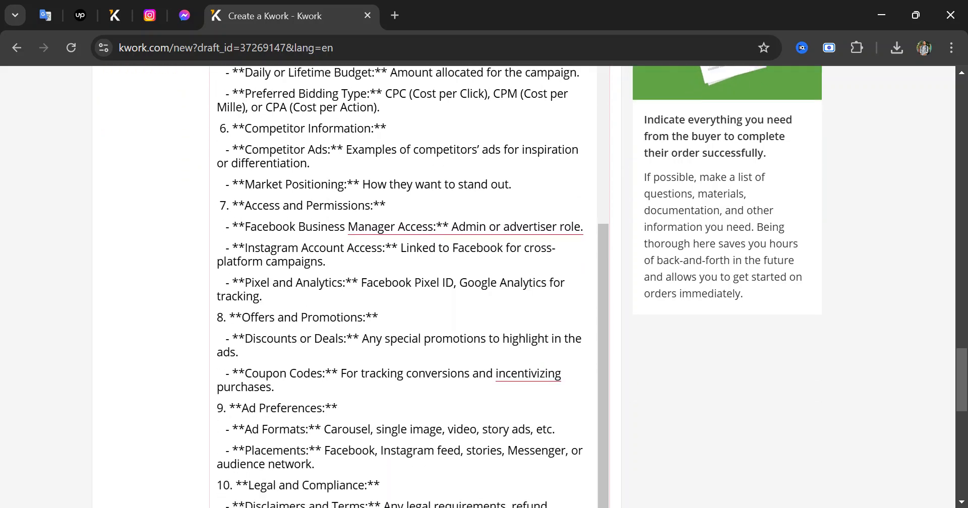
pyautogui.scroll(5, 403, 278)
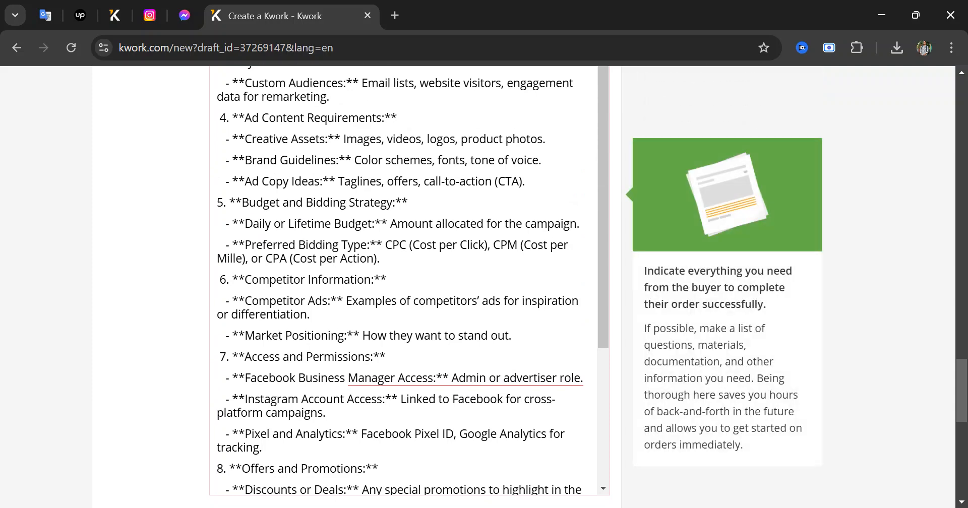
# Delete the requirements from section 5 onward, including the leftover fragment line
pyautogui.moveTo(217, 202); pyautogui.dragTo(428, 458)
pyautogui.press('BackSpace')
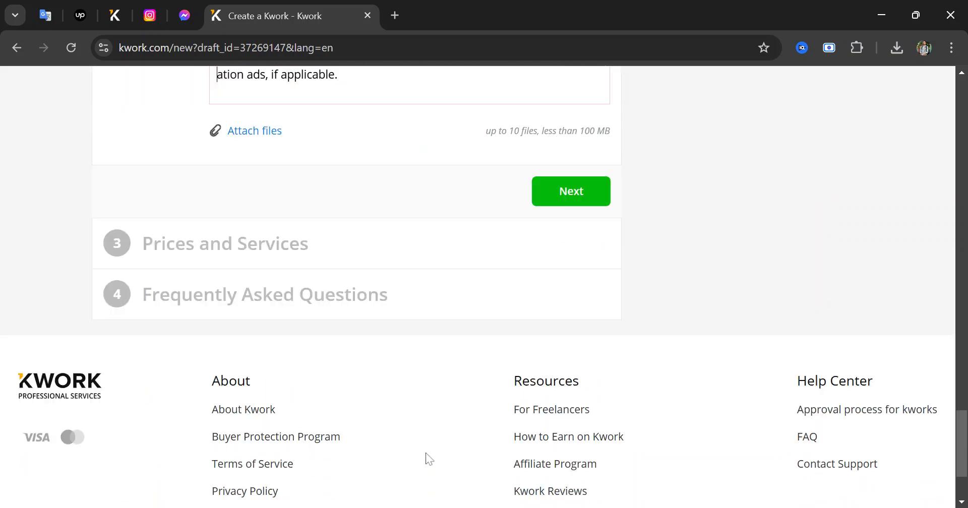
pyautogui.scroll(2, 409, 336)
pyautogui.click(349, 227)
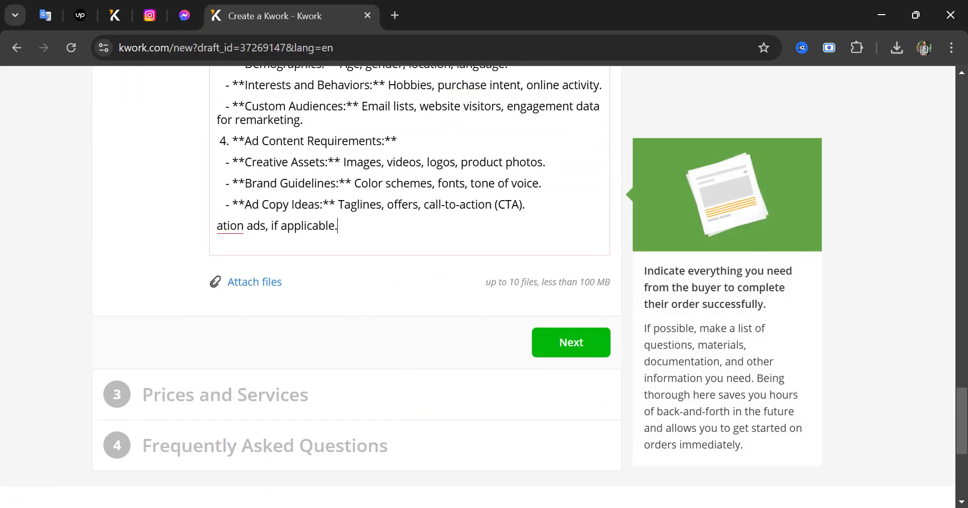
pyautogui.hotkey('shift', 'Left')
pyautogui.hotkey('shift', 'Left')
pyautogui.hotkey('shift', 'Left')
pyautogui.hotkey('shift', 'Left')
pyautogui.hotkey('shift', 'Left')
pyautogui.hotkey('shift', 'Left')
pyautogui.hotkey('shift', 'Left')
pyautogui.hotkey('shift', 'Left')
pyautogui.hotkey('shift', 'Left')
pyautogui.hotkey('shift', 'Left')
pyautogui.hotkey('shift', 'Left')
pyautogui.hotkey('shift', 'Left')
pyautogui.hotkey('shift', 'Left')
pyautogui.hotkey('shift', 'Left')
pyautogui.hotkey('shift', 'Left')
pyautogui.hotkey('shift', 'Left')
pyautogui.hotkey('shift', 'Left')
pyautogui.hotkey('shift', 'Left')
pyautogui.hotkey('shift', 'Left')
pyautogui.hotkey('shift', 'Left')
pyautogui.press('Right')
pyautogui.scroll(2, 409, 252)
pyautogui.hotkey('shift', 'Left')
pyautogui.hotkey('shift', 'Left')
pyautogui.hotkey('shift', 'Left')
pyautogui.hotkey('shift', 'Left')
pyautogui.hotkey('shift', 'Left')
pyautogui.hotkey('shift', 'Left')
pyautogui.hotkey('shift', 'Left')
pyautogui.hotkey('shift', 'Left')
pyautogui.hotkey('shift', 'Left')
pyautogui.hotkey('shift', 'Left')
pyautogui.hotkey('shift', 'Left')
pyautogui.hotkey('shift', 'Left')
pyautogui.hotkey('shift', 'Left')
pyautogui.hotkey('shift', 'Left')
pyautogui.hotkey('shift', 'Left')
pyautogui.hotkey('shift', 'Left')
pyautogui.hotkey('shift', 'Left')
pyautogui.hotkey('shift', 'Left')
pyautogui.hotkey('shift', 'Left')
pyautogui.hotkey('shift', 'Left')
pyautogui.press('BackSpace')
pyautogui.press('BackSpace')
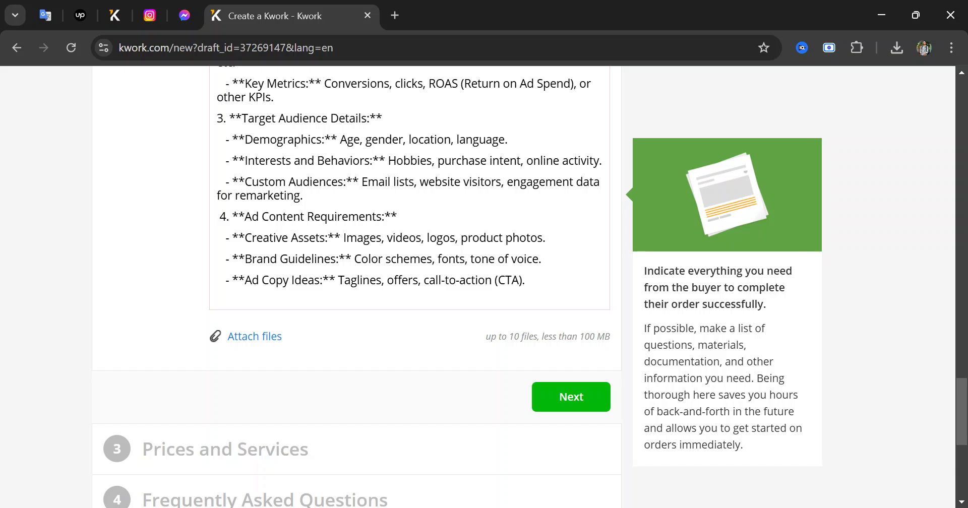
pyautogui.scroll(2, 410, 283)
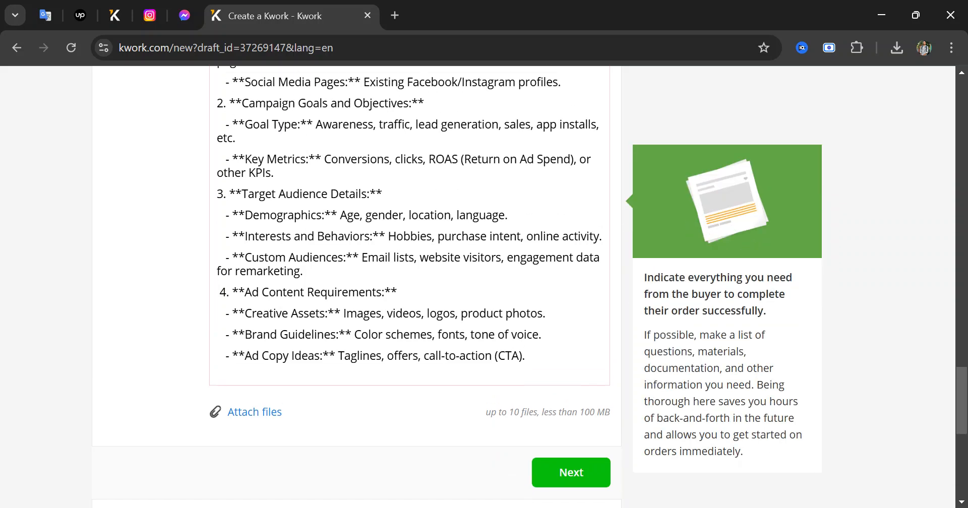
# Delete section 4, Ad Content Requirements, with its bullets
pyautogui.moveTo(525, 357); pyautogui.dragTo(216, 293)
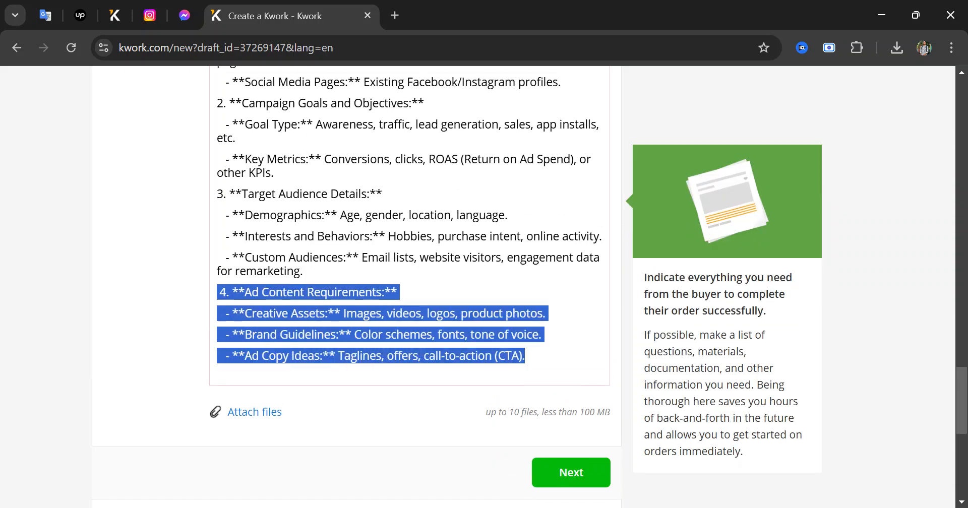
pyautogui.click(398, 292)
pyautogui.scroll(3, 410, 283)
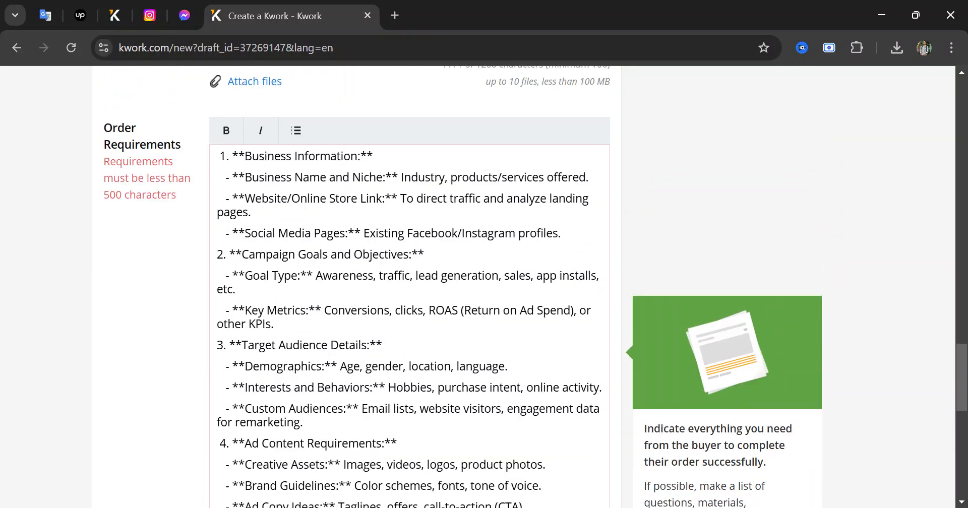
pyautogui.scroll(-3, 409, 282)
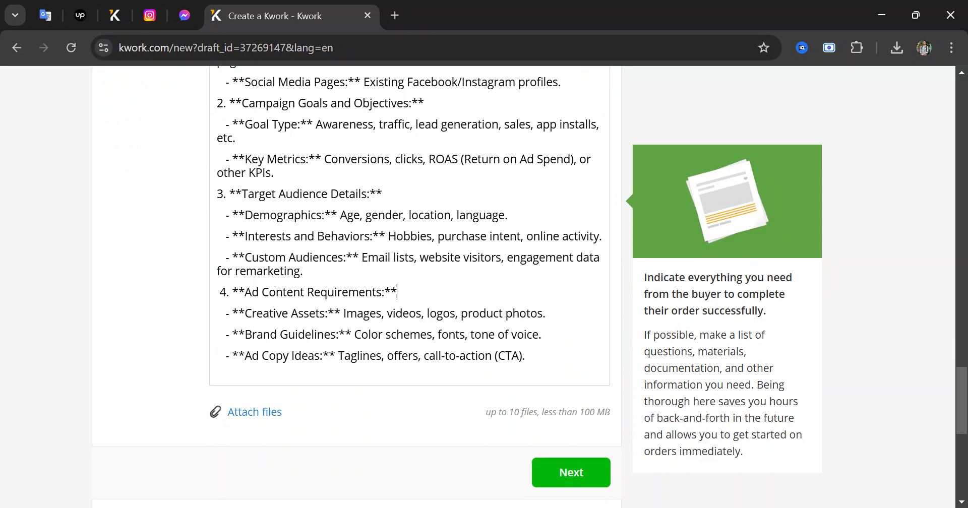
pyautogui.scroll(1, 409, 283)
pyautogui.scroll(-1, 409, 282)
pyautogui.scroll(1, 410, 282)
pyautogui.scroll(1, 409, 282)
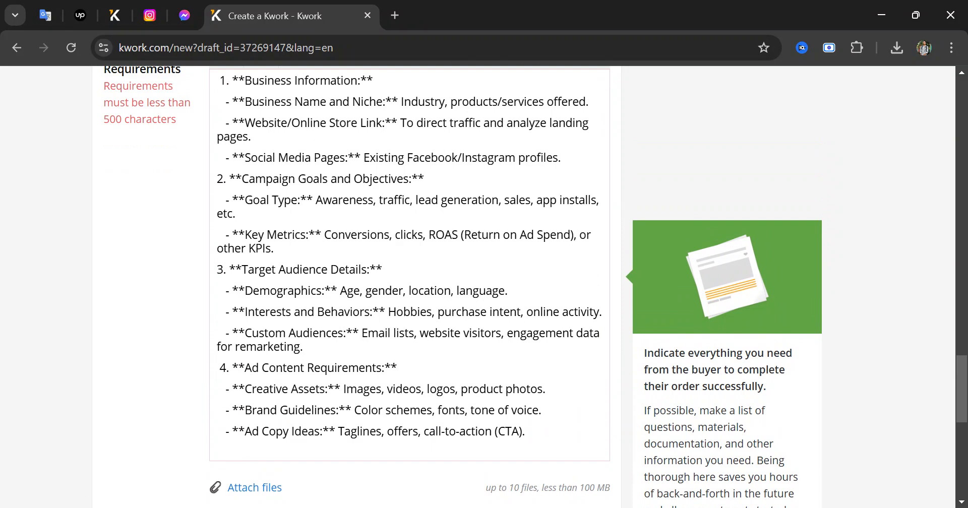
pyautogui.scroll(-3, 409, 282)
pyautogui.scroll(2, 409, 282)
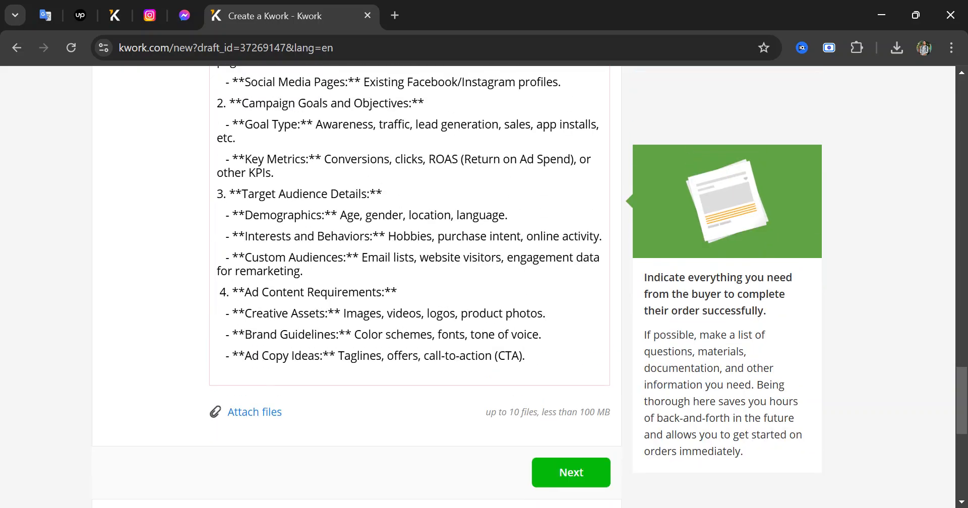
pyautogui.scroll(3, 409, 282)
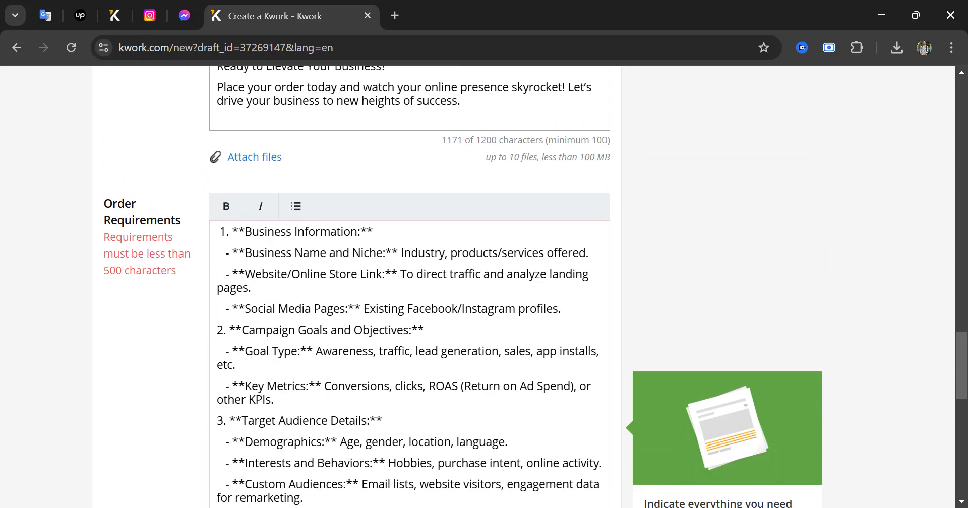
pyautogui.scroll(-4, 409, 282)
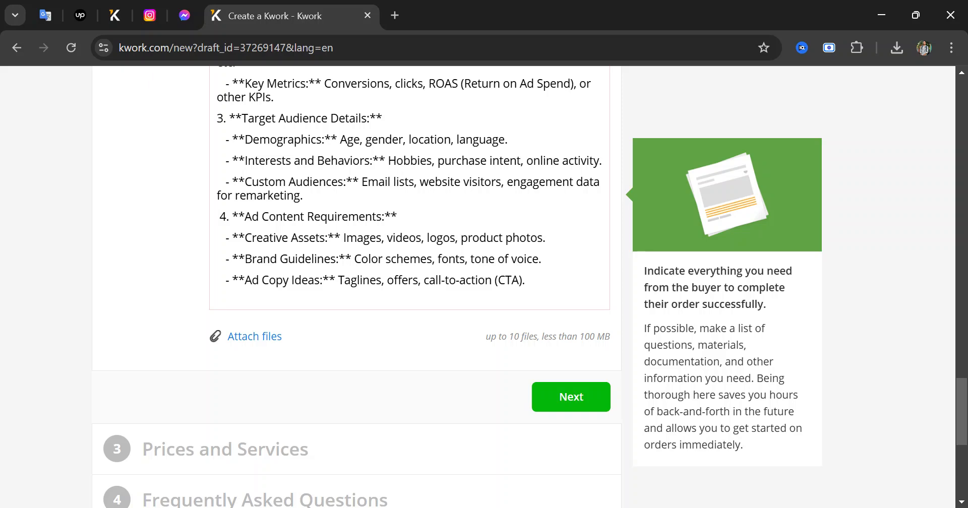
pyautogui.moveTo(526, 279); pyautogui.dragTo(201, 223)
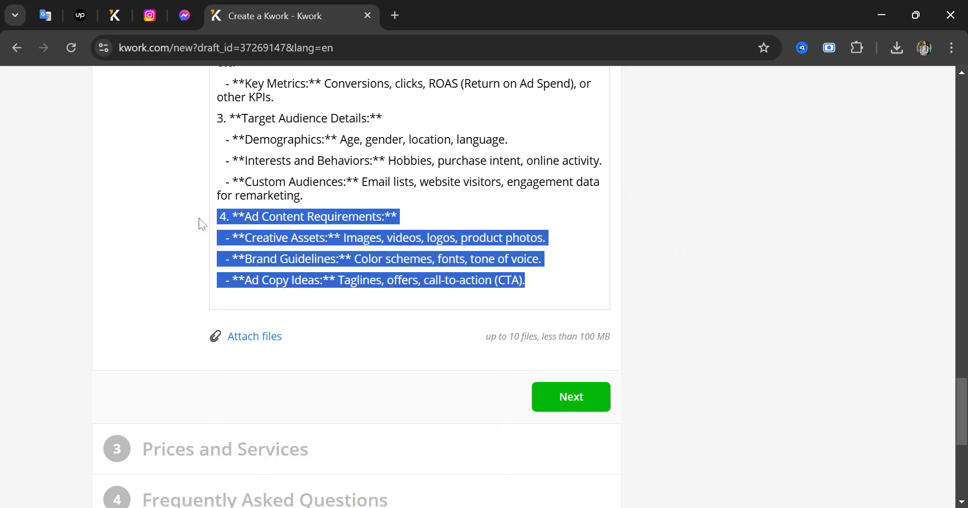
pyautogui.press('BackSpace')
pyautogui.press('BackSpace')
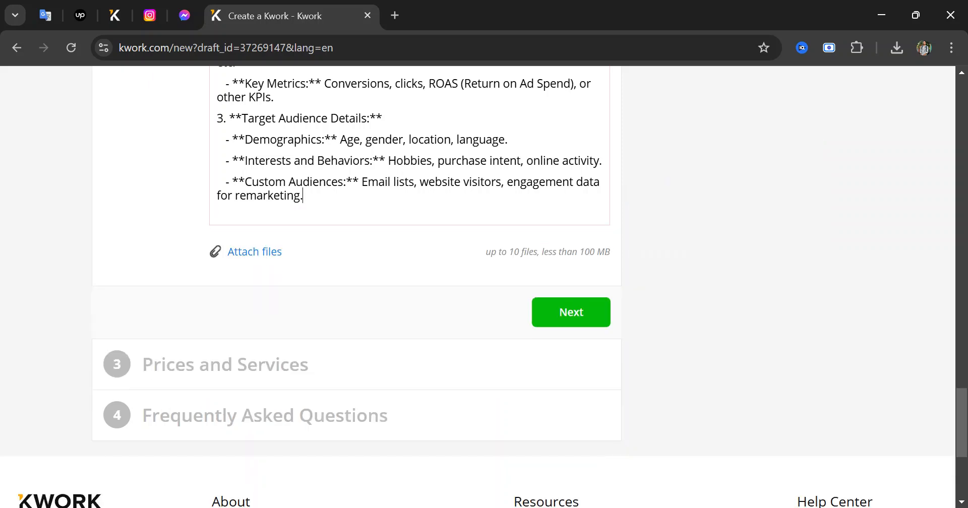
# Delete the 3. Target Audience Details block so the text drops to 438 characters
pyautogui.scroll(4, 199, 223)
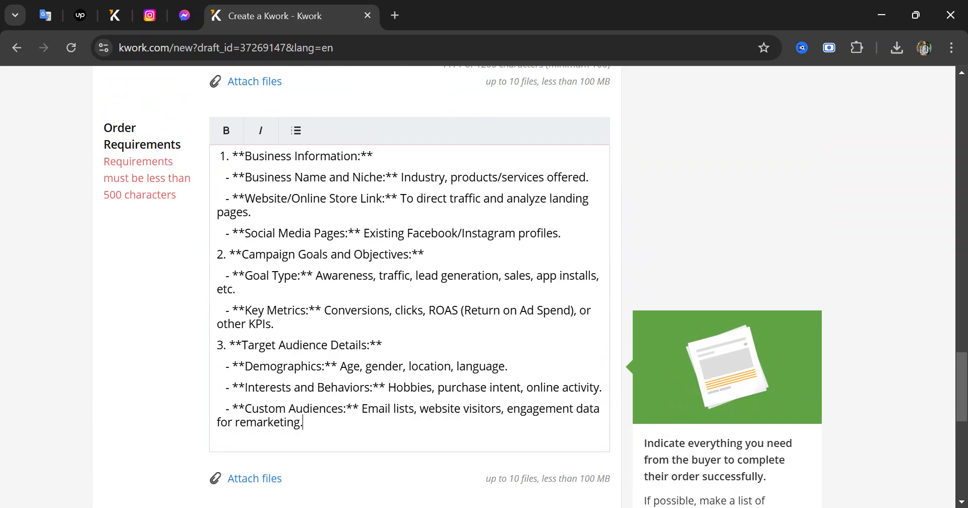
pyautogui.scroll(-1, 403, 252)
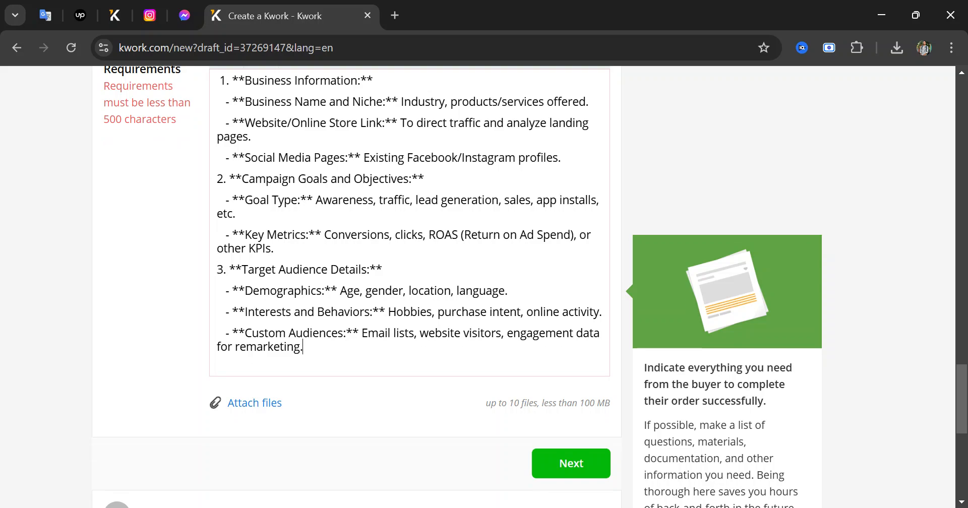
pyautogui.scroll(1, 524, 286)
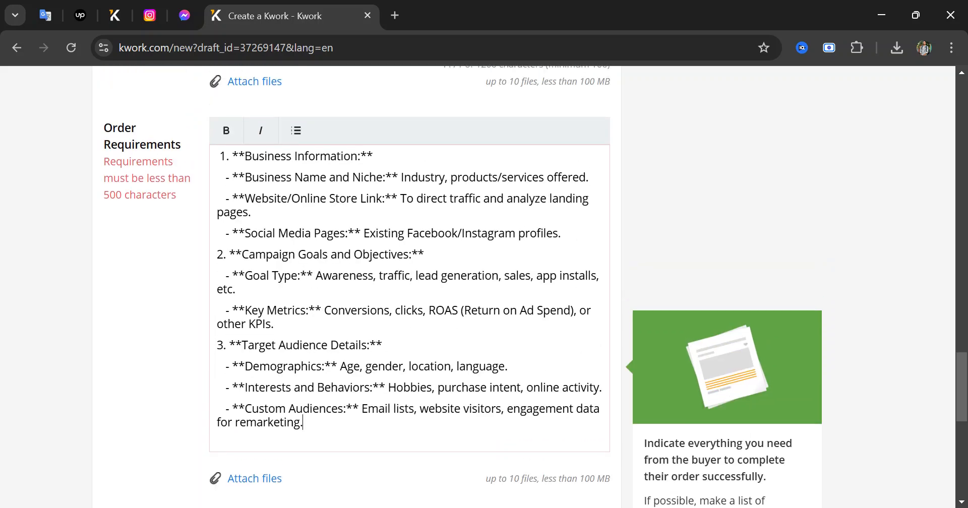
pyautogui.scroll(-2, 403, 252)
pyautogui.moveTo(302, 270); pyautogui.dragTo(211, 197)
pyautogui.press('BackSpace')
pyautogui.press('BackSpace')
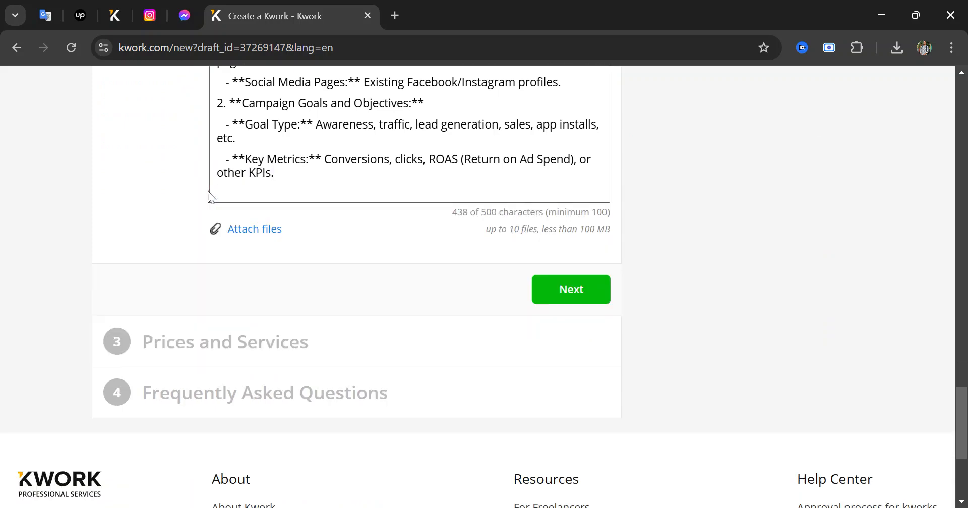
pyautogui.scroll(2, 211, 197)
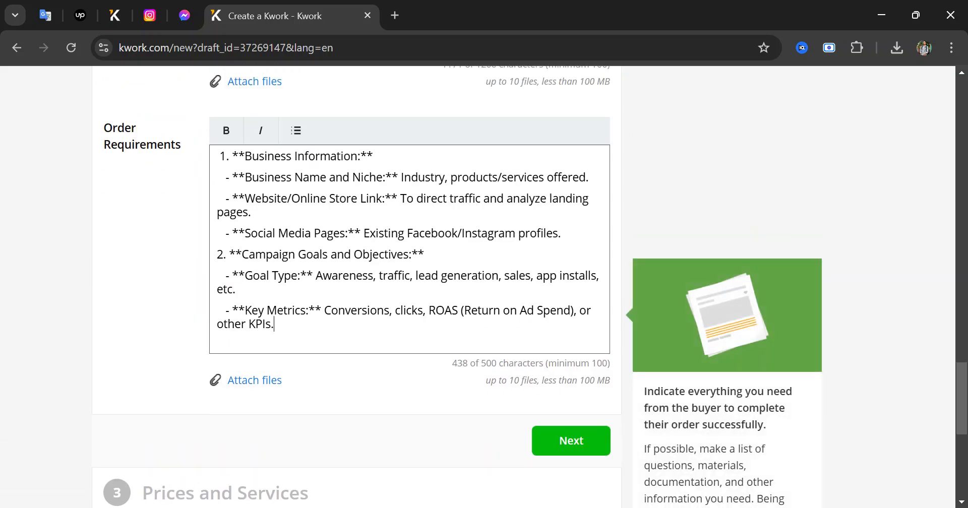
pyautogui.scroll(-3, 484, 286)
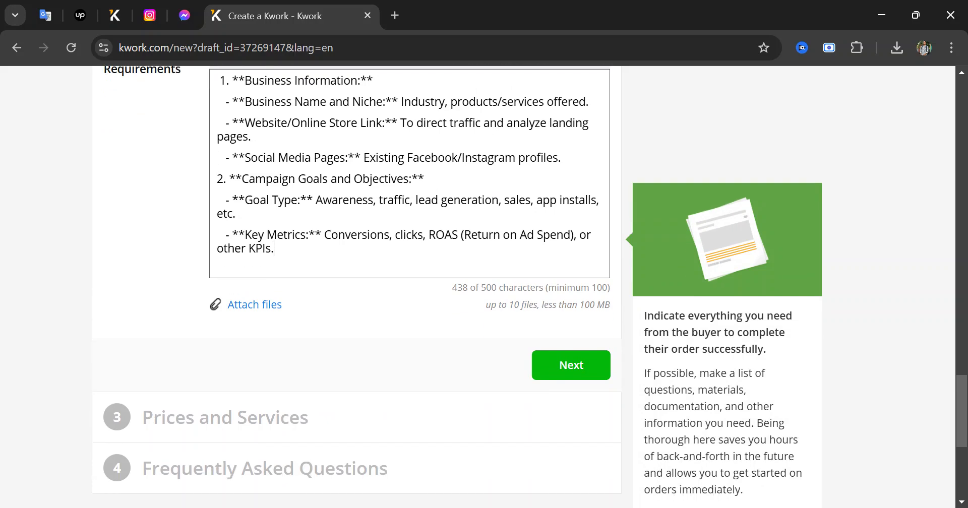
pyautogui.scroll(-2, 605, 227)
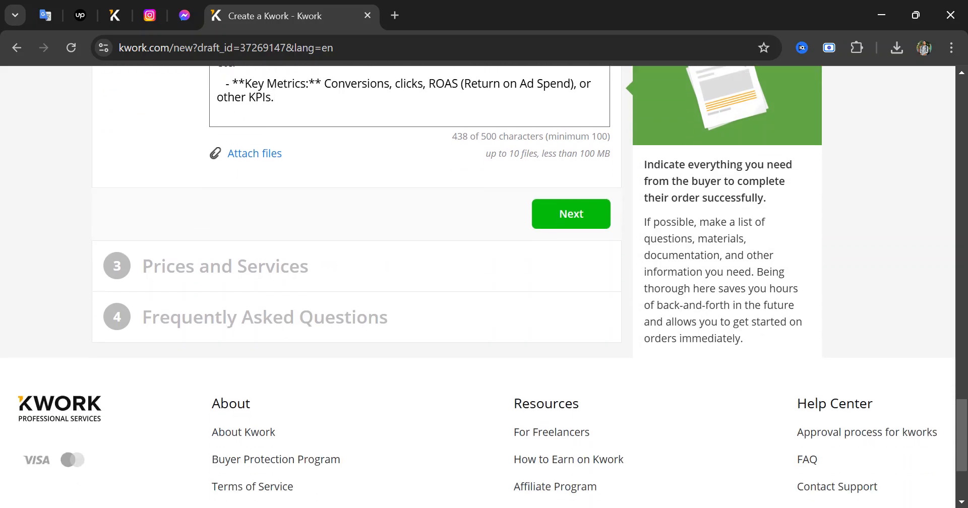
# Go to the prices step and paste the campaign setup summary into the Basic package
pyautogui.click(597, 226)
pyautogui.scroll(-4, 393, 264)
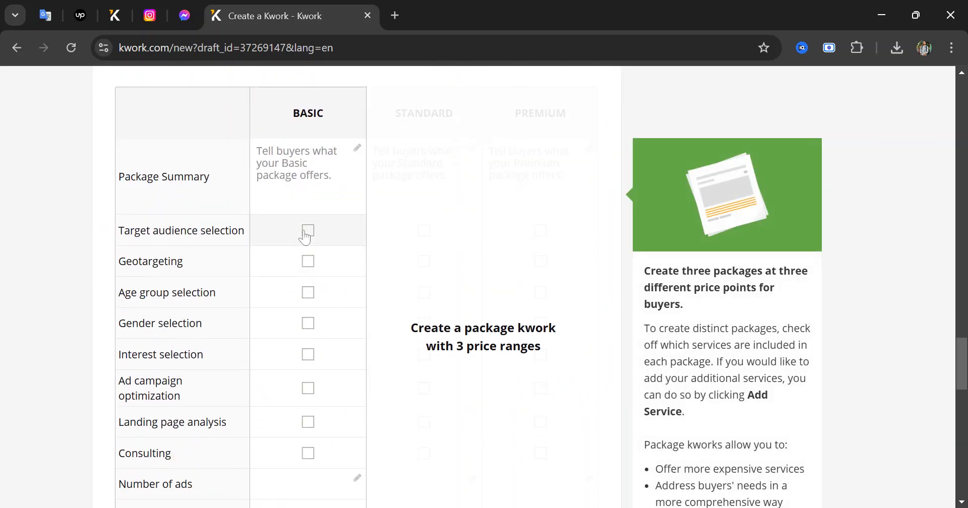
pyautogui.click(302, 166)
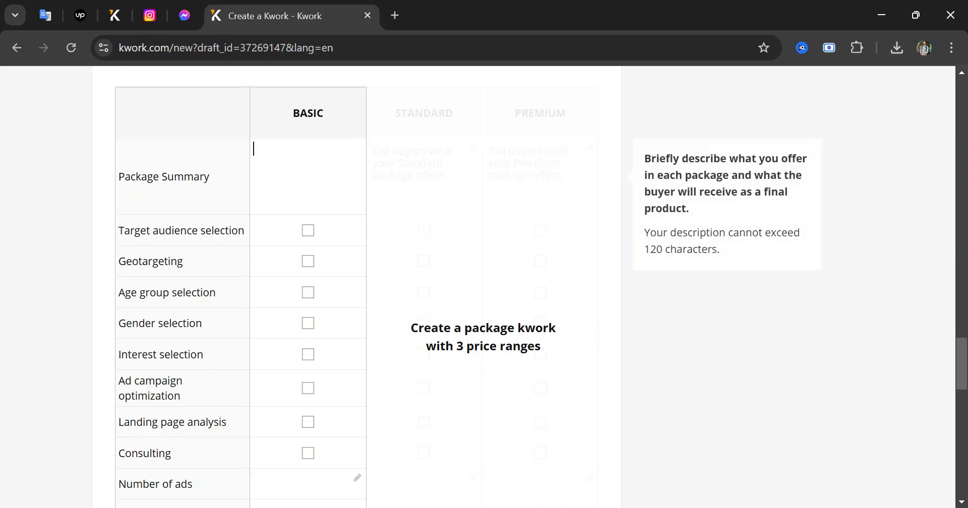
pyautogui.click(591, 507)
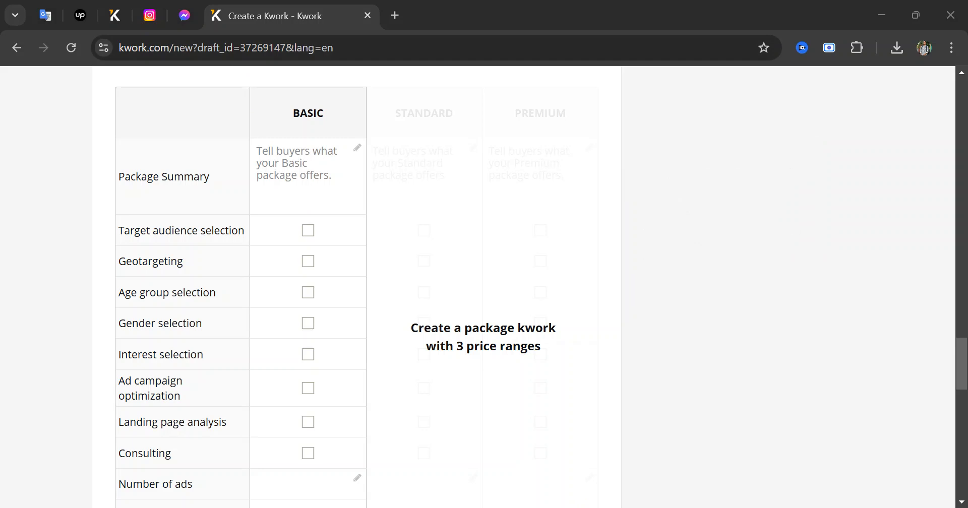
pyautogui.click(308, 176)
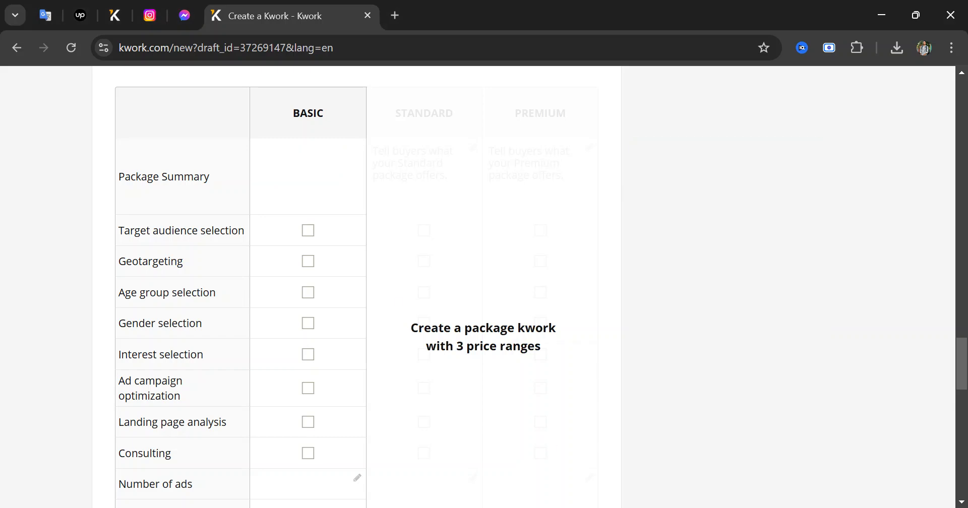
pyautogui.write('1 Campaign setup, multiple adsets and ads.')
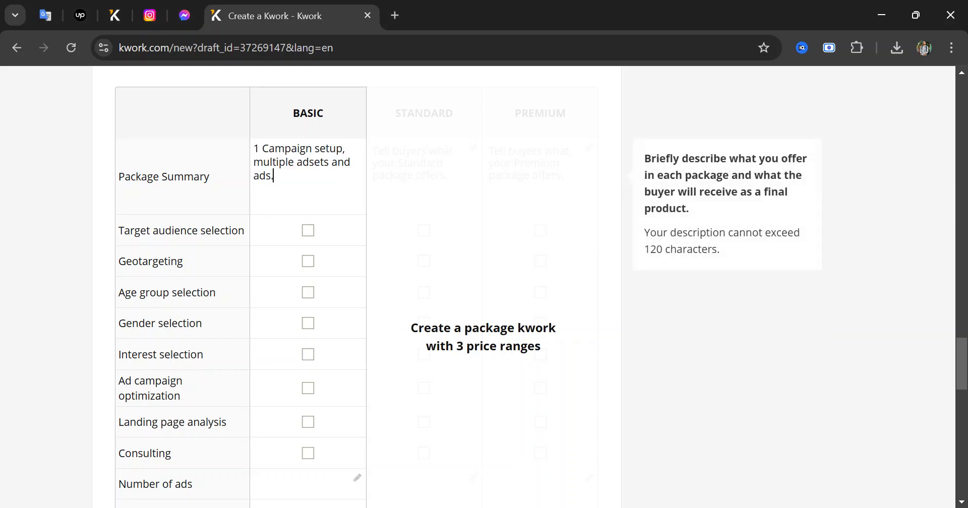
pyautogui.click(443, 280)
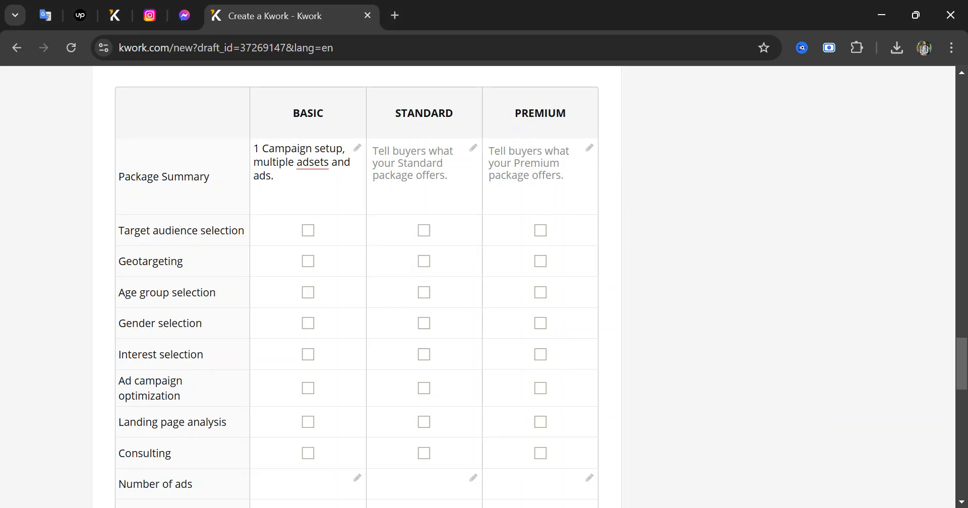
# Paste the same summary into the Standard and Premium packages
pyautogui.click(422, 174)
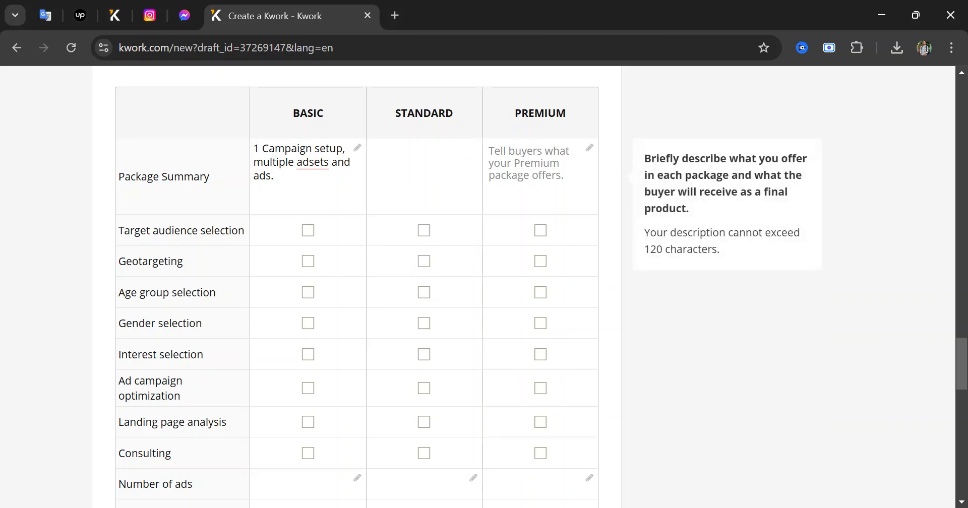
pyautogui.write('1 Campaign setup, multiple adsets and ads.')
pyautogui.click(539, 174)
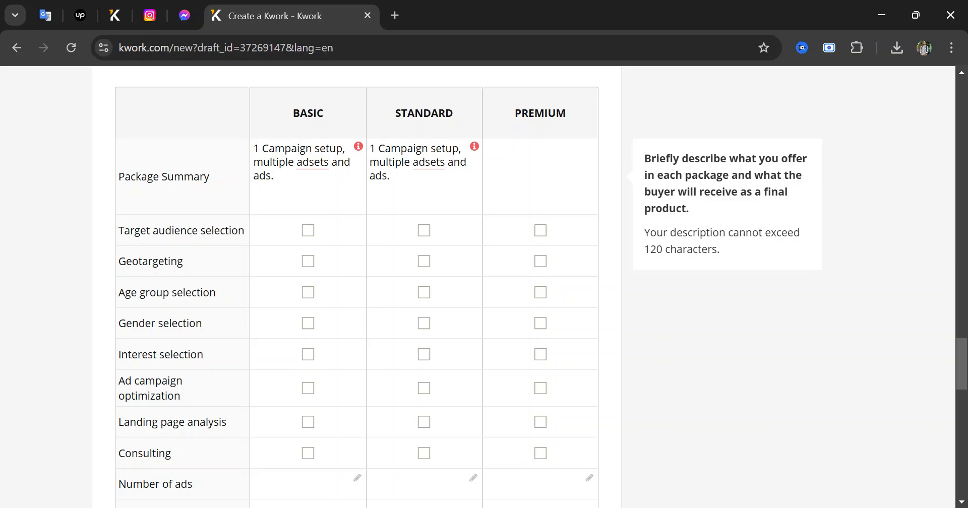
pyautogui.write('1 Campaign setup, multiple adsets and ads.')
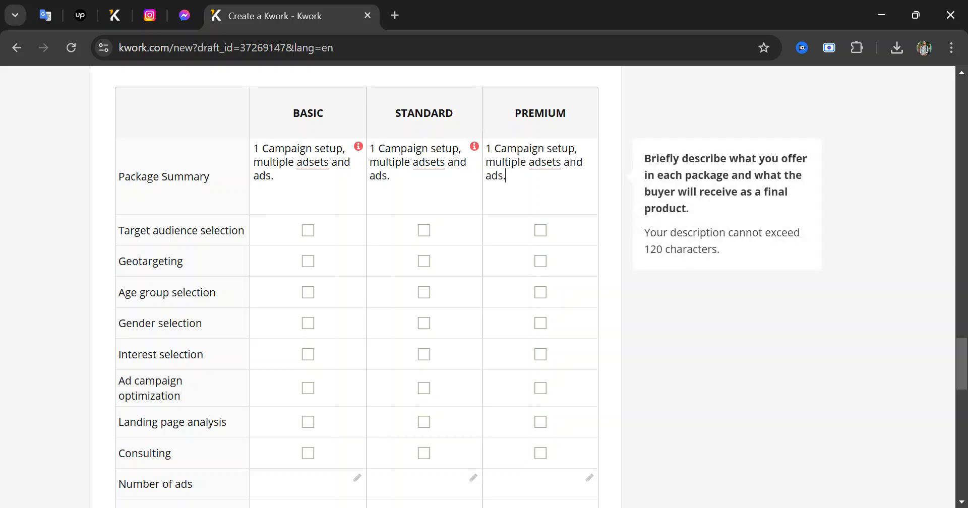
# Change the leading number to 3 for Premium and 2 for Standard
pyautogui.press('BackSpace')
pyautogui.write('2')
pyautogui.press('BackSpace')
pyautogui.write('3')
pyautogui.click(376, 149)
pyautogui.press('BackSpace')
pyautogui.write('2')
pyautogui.click(259, 148)
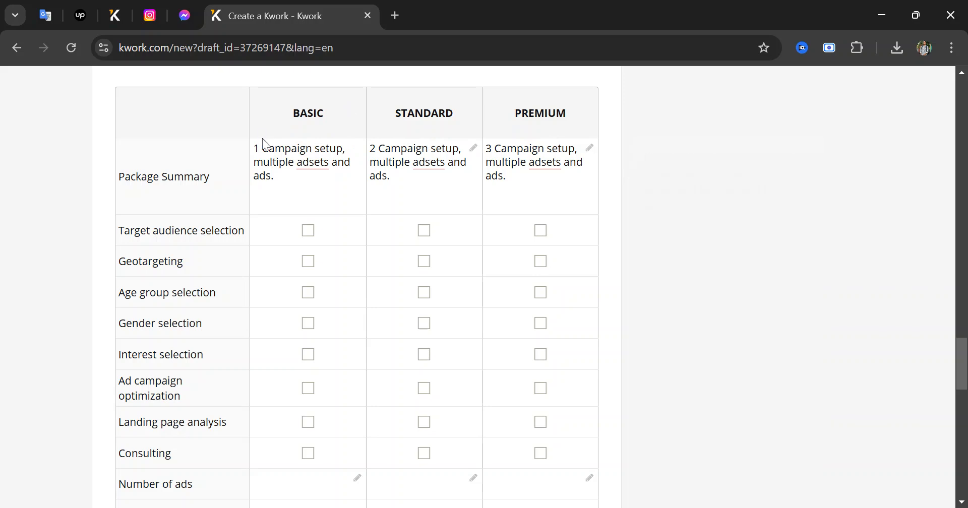
# Tick target audience, geotargeting, age, gender, interests, optimization, landing page analysis and consulting for all packages
pyautogui.click(546, 162)
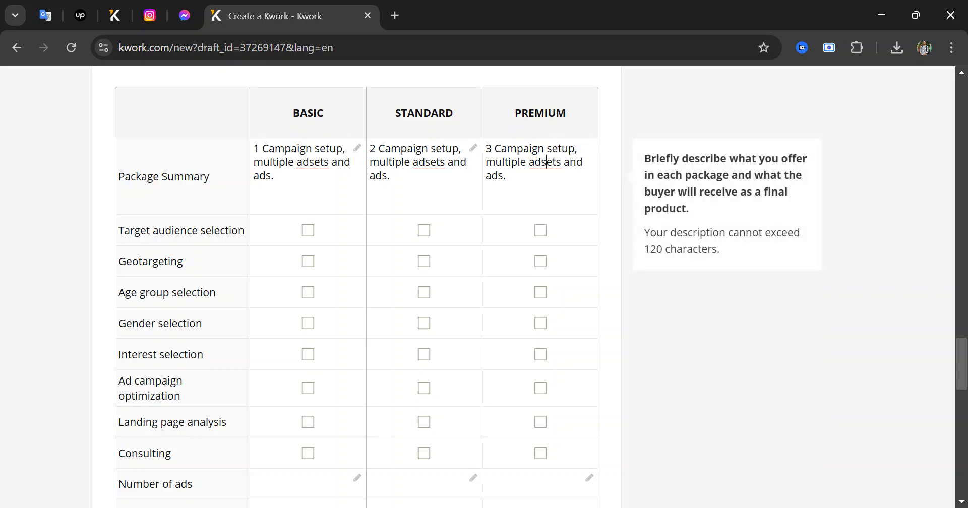
pyautogui.click(430, 163)
pyautogui.click(736, 120)
pyautogui.click(303, 236)
pyautogui.click(306, 263)
pyautogui.click(306, 295)
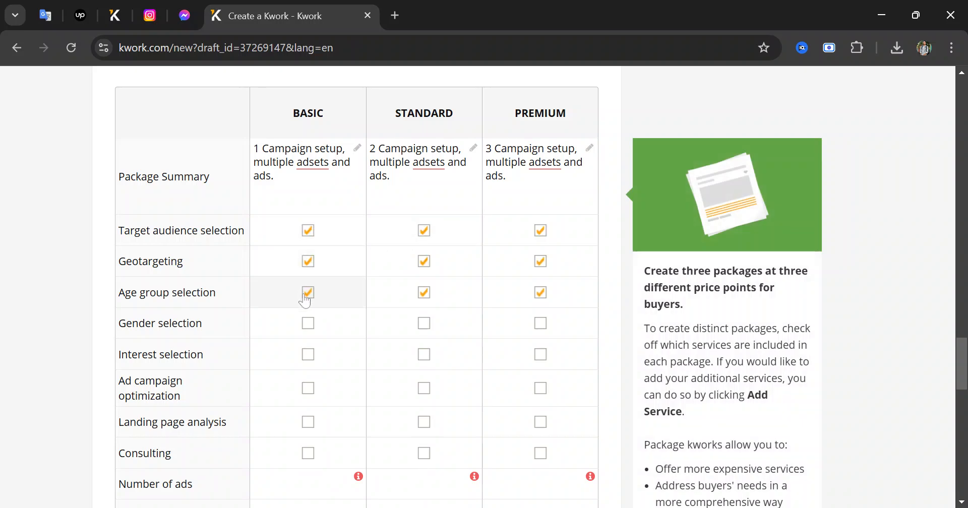
pyautogui.click(306, 323)
pyautogui.scroll(-1, 307, 320)
pyautogui.click(310, 282)
pyautogui.click(307, 315)
pyautogui.click(304, 347)
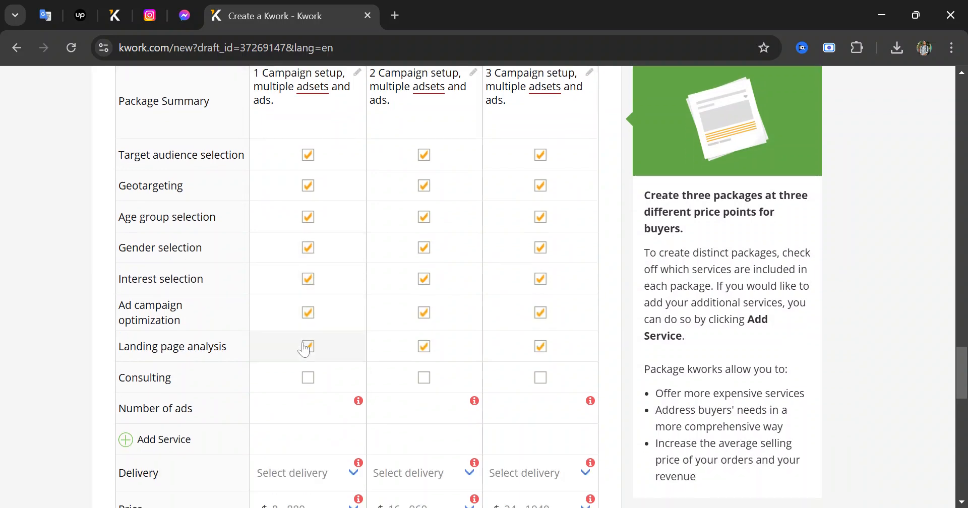
pyautogui.click(308, 377)
pyautogui.scroll(-1, 308, 378)
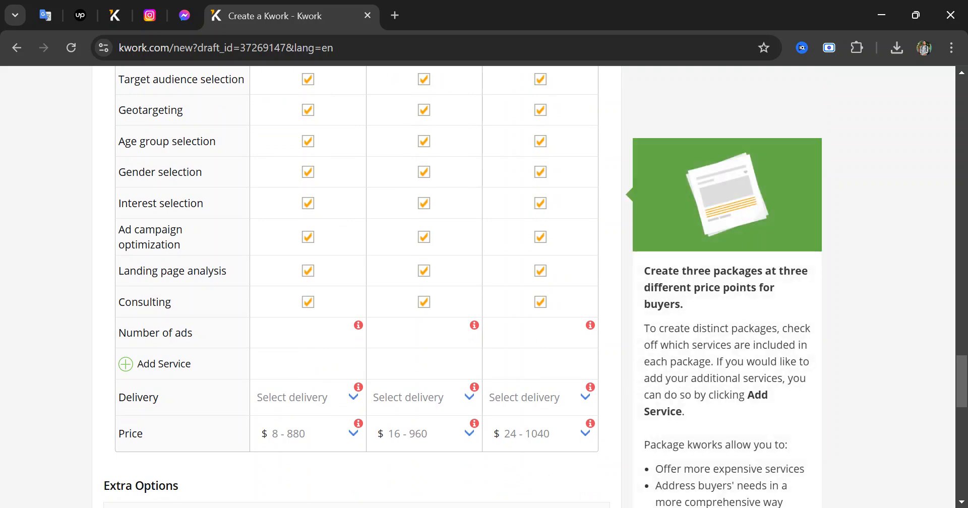
# Set Number of ads to 1, 2 and 3 for Basic, Standard and Premium
pyautogui.click(357, 334)
pyautogui.write('1')
pyautogui.press('Tab')
pyautogui.write('2')
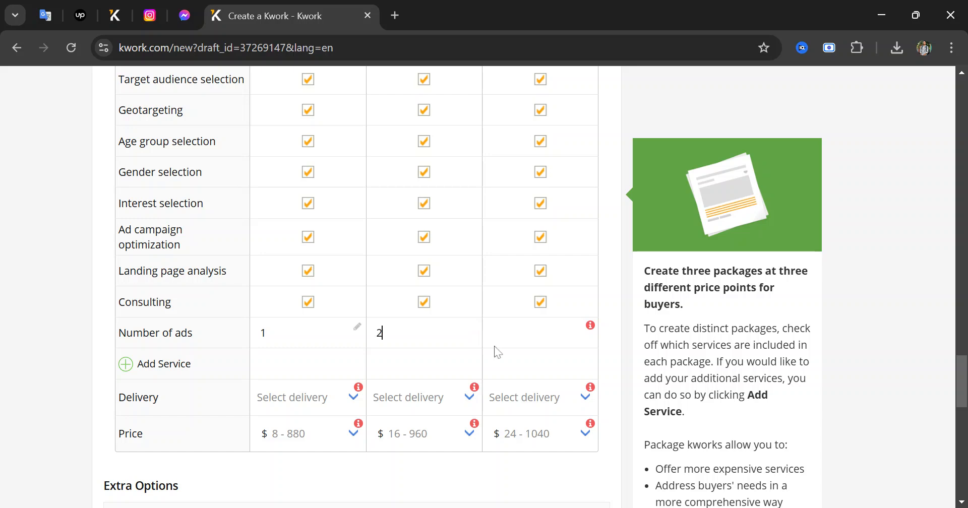
pyautogui.press('Tab')
pyautogui.write('3')
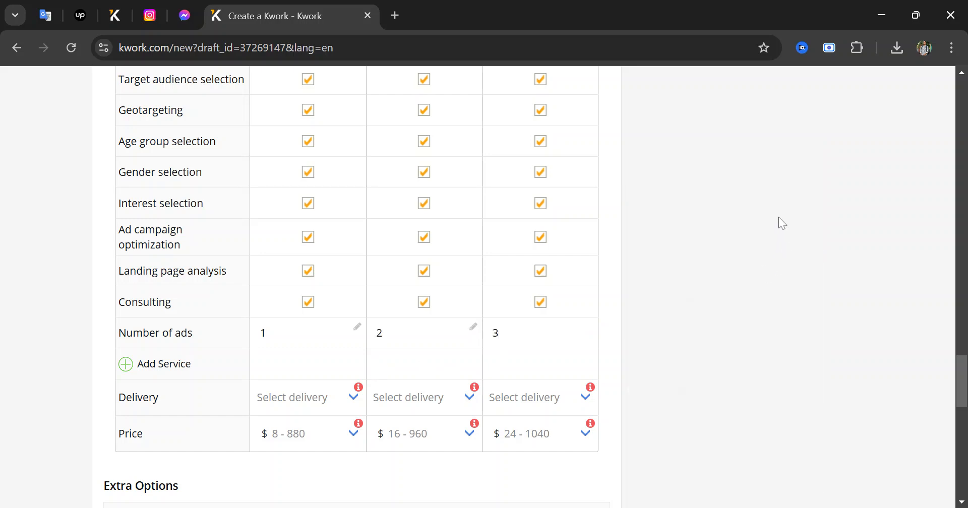
# Set delivery times of 7, 15 and 30 days for Basic, Standard and Premium
pyautogui.click(353, 408)
pyautogui.scroll(-3, 319, 422)
pyautogui.scroll(3, 319, 422)
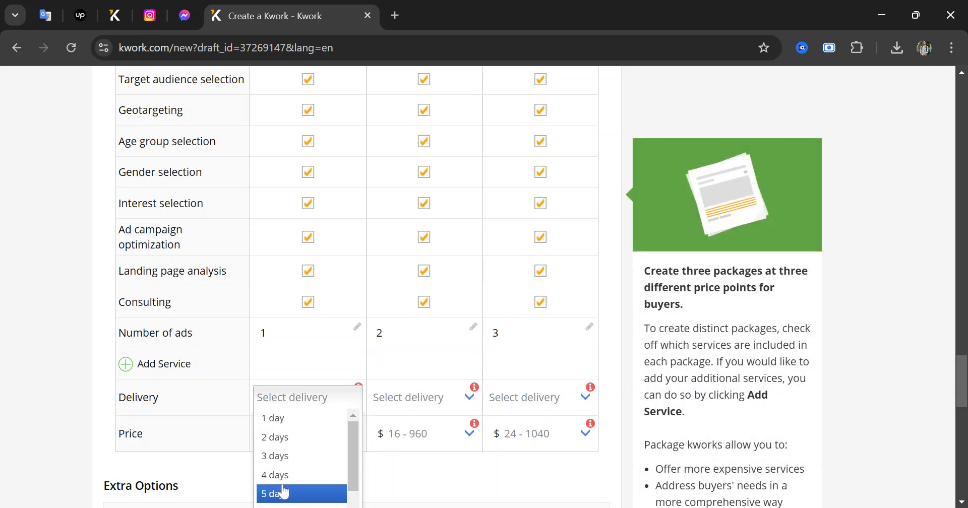
pyautogui.scroll(-2, 277, 492)
pyautogui.click(282, 458)
pyautogui.scroll(-2, 426, 340)
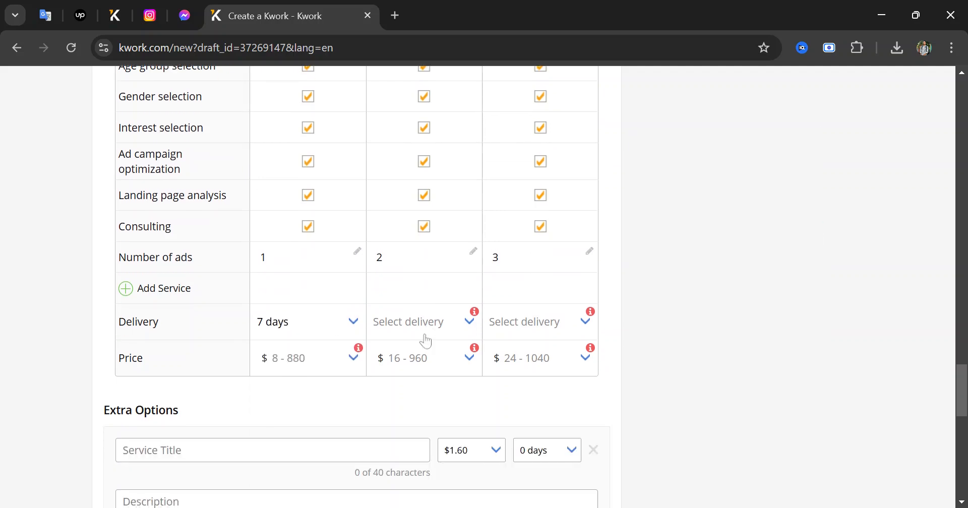
pyautogui.click(428, 323)
pyautogui.scroll(-1, 411, 432)
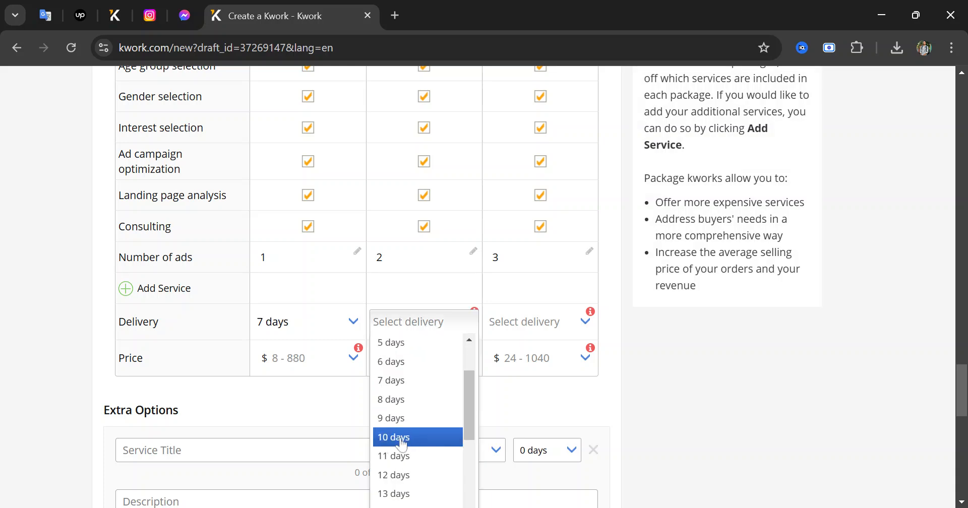
pyautogui.scroll(-2, 401, 444)
pyautogui.click(396, 456)
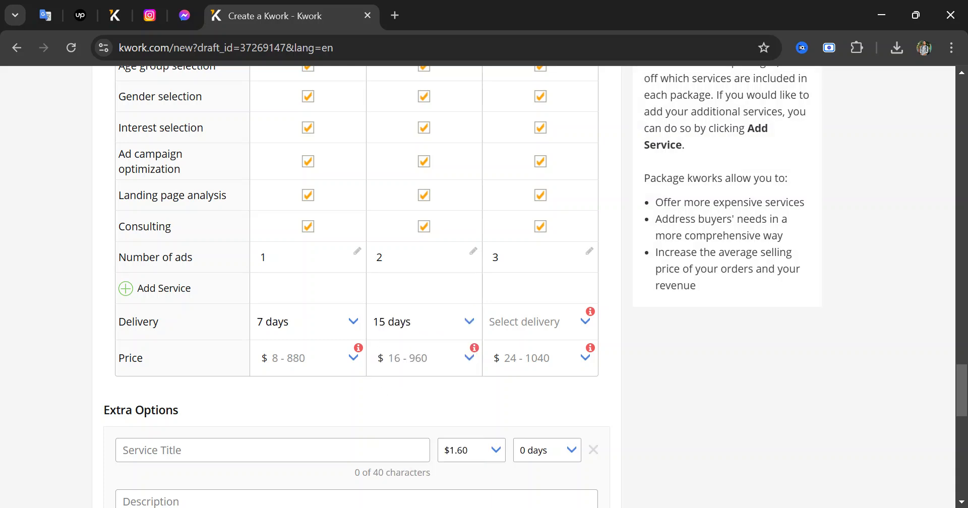
pyautogui.click(529, 325)
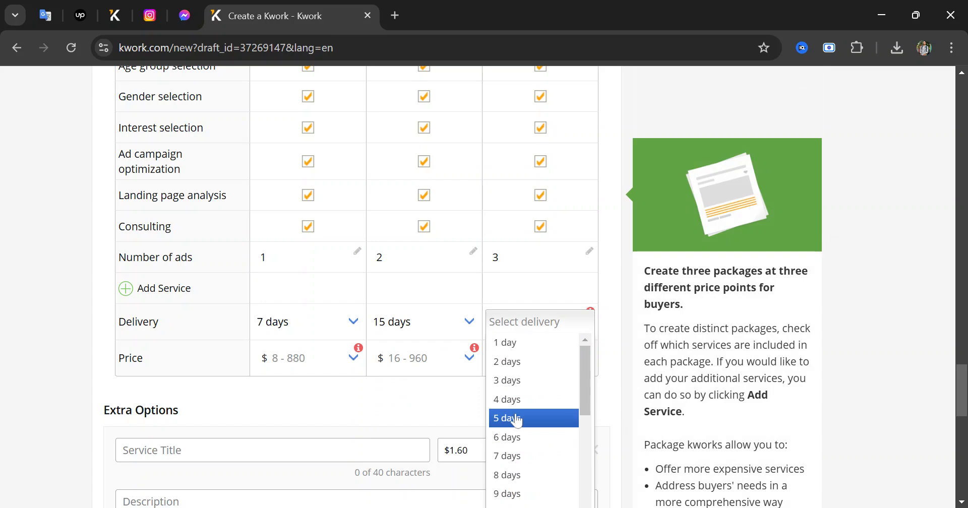
pyautogui.scroll(-3, 515, 439)
pyautogui.scroll(-4, 516, 444)
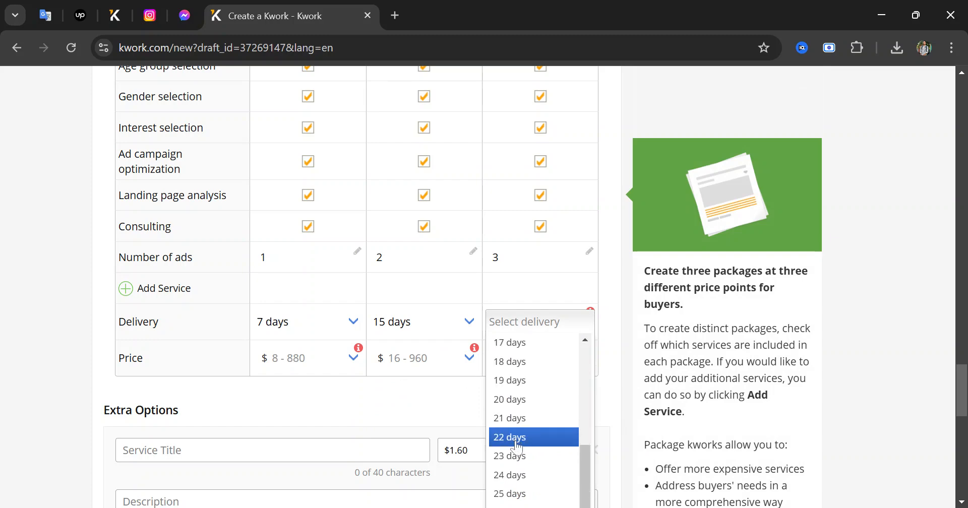
pyautogui.scroll(-3, 839, 376)
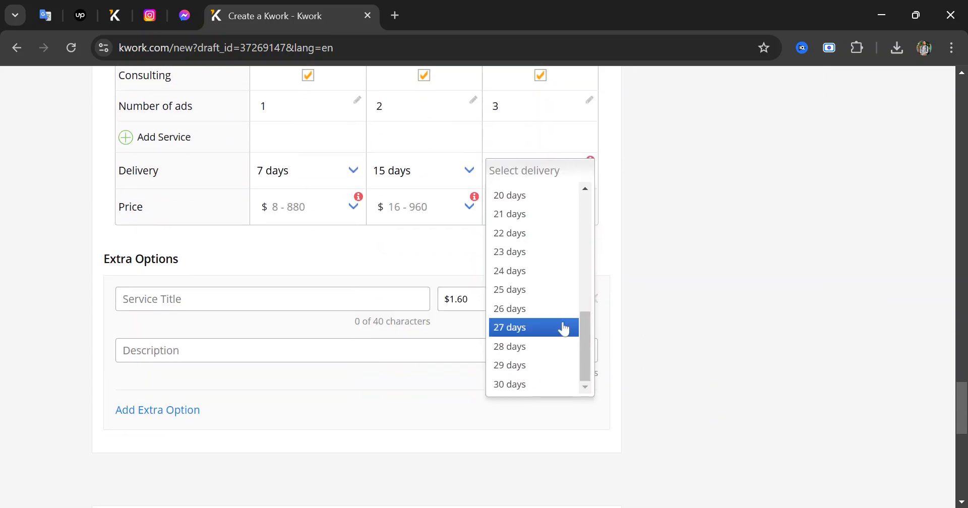
pyautogui.click(545, 381)
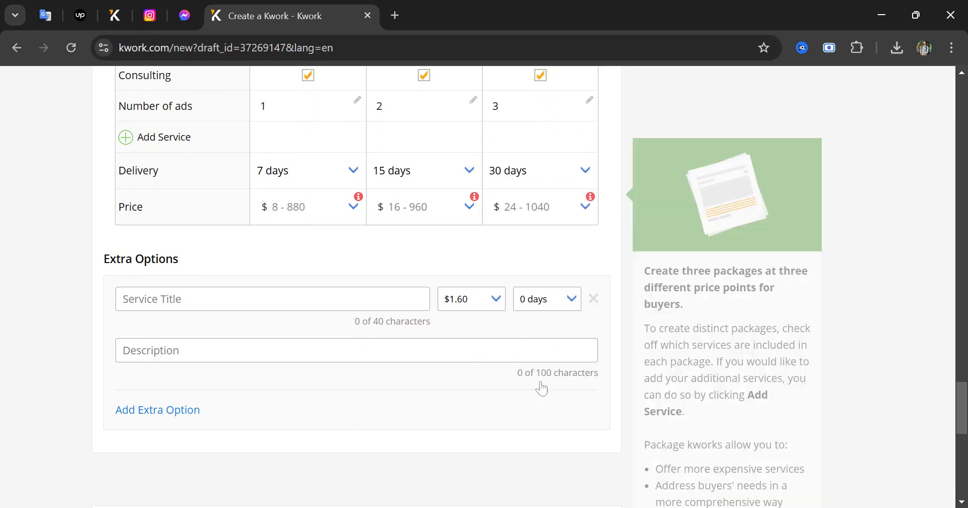
# Price the Basic, Standard and Premium packages at $80, $144 and $240
pyautogui.click(331, 211)
pyautogui.scroll(-2, 298, 363)
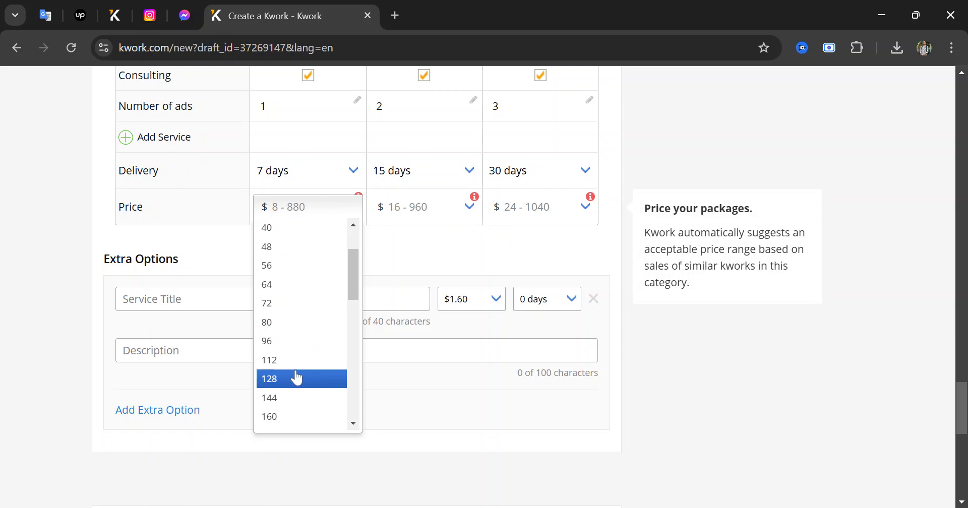
pyautogui.click(294, 364)
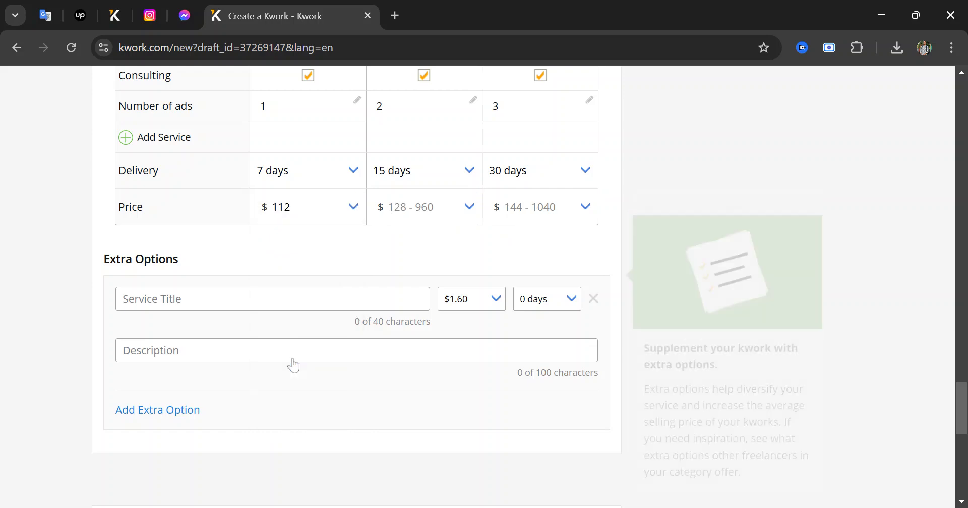
pyautogui.click(414, 217)
pyautogui.click(334, 204)
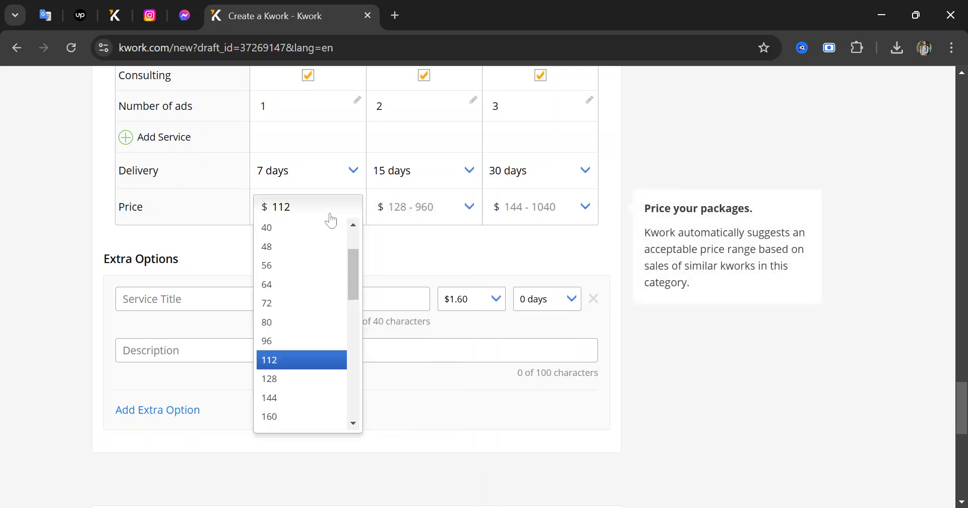
pyautogui.click(288, 322)
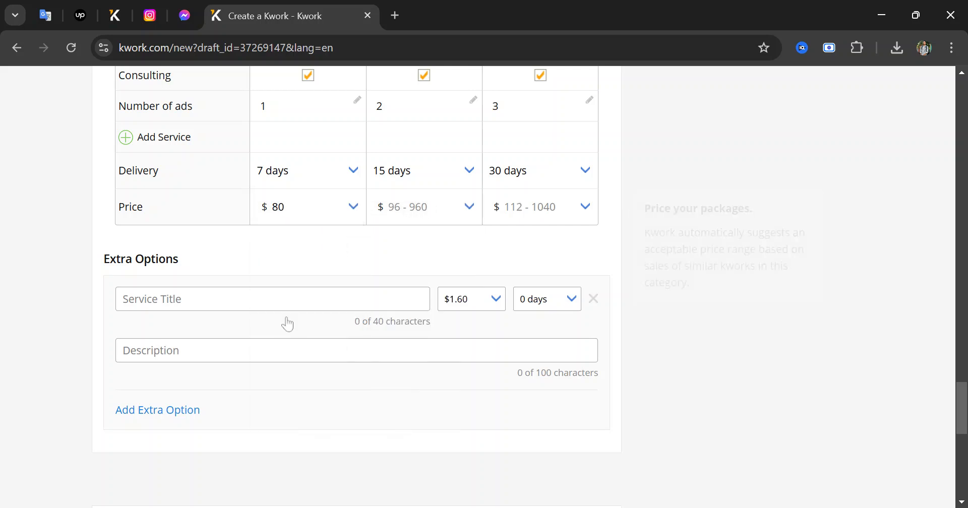
pyautogui.click(425, 208)
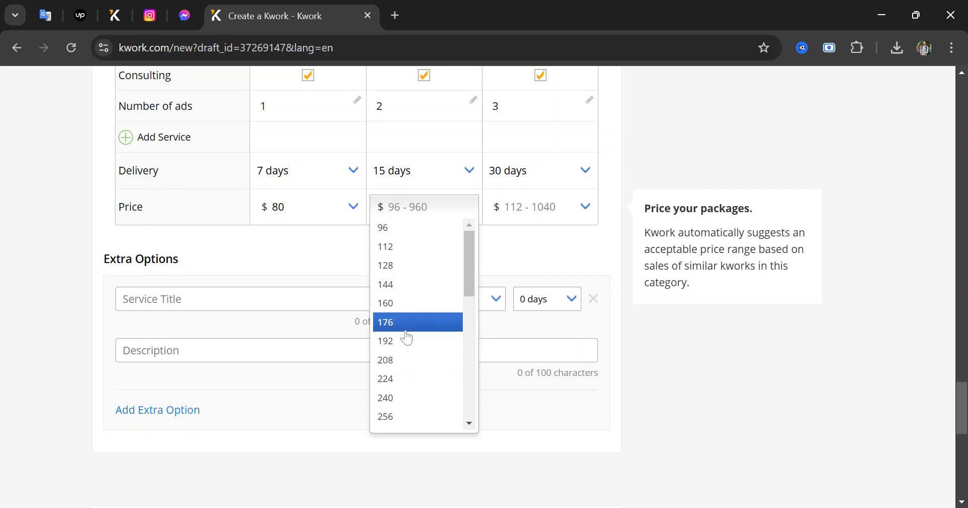
pyautogui.click(408, 286)
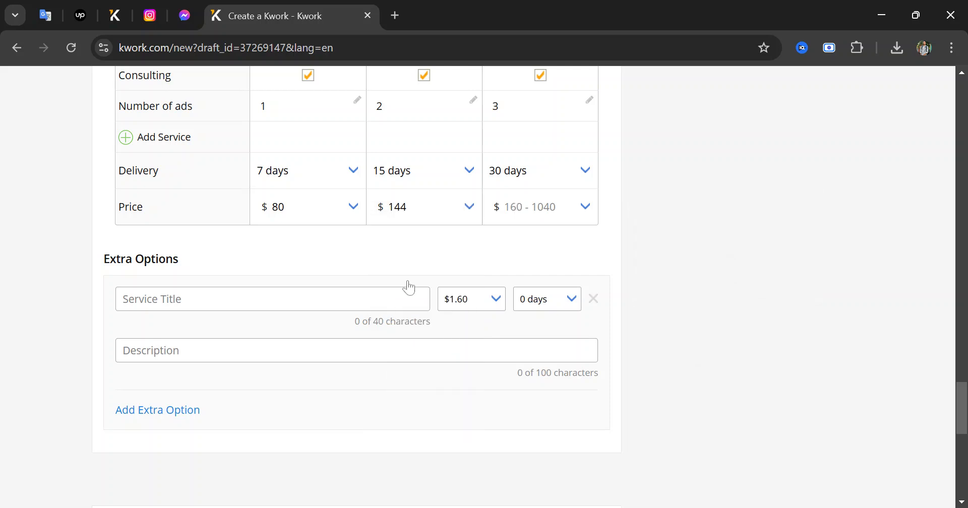
pyautogui.click(545, 211)
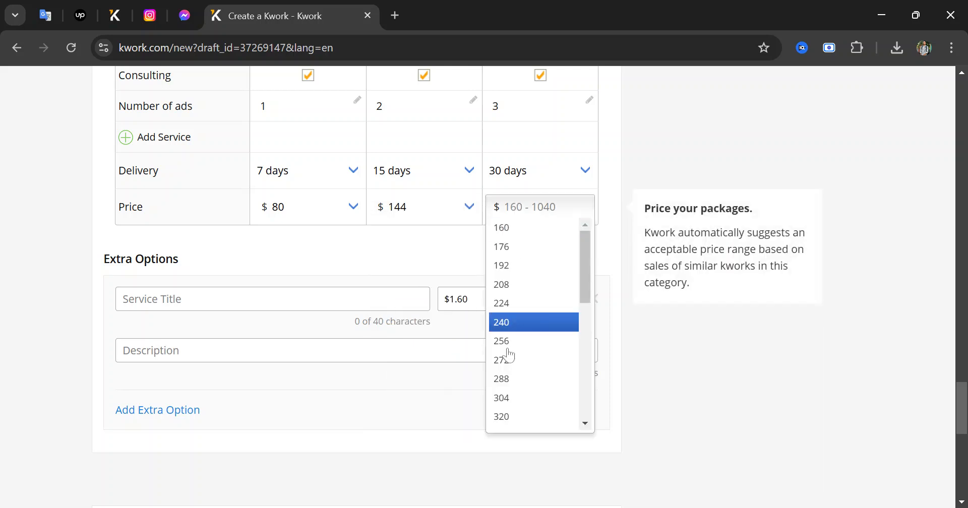
pyautogui.click(523, 327)
# Scroll down to Frequently Asked Questions and add the first empty question-and-answer pair
pyautogui.scroll(1, 536, 244)
pyautogui.scroll(-1, 540, 245)
pyautogui.scroll(-3, 324, 265)
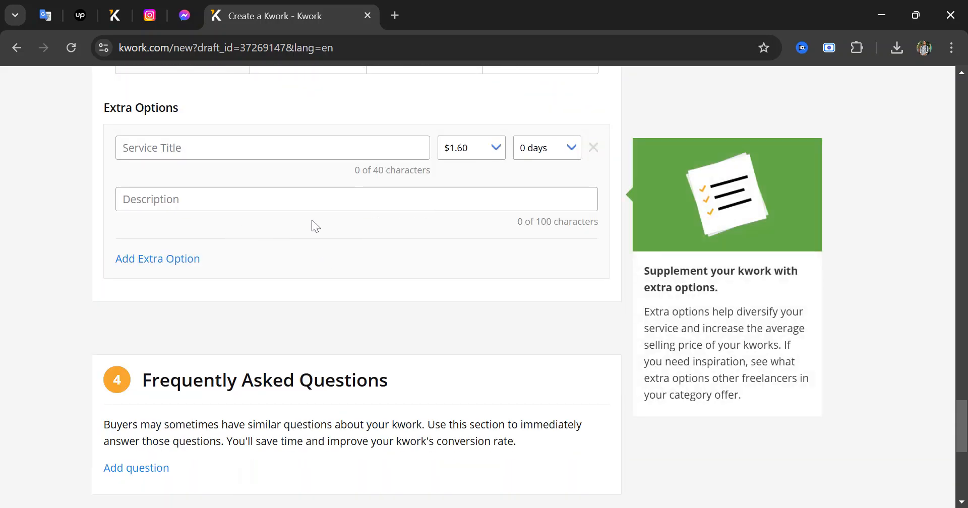
pyautogui.scroll(-1, 197, 264)
pyautogui.scroll(1, 199, 264)
pyautogui.scroll(-3, 186, 264)
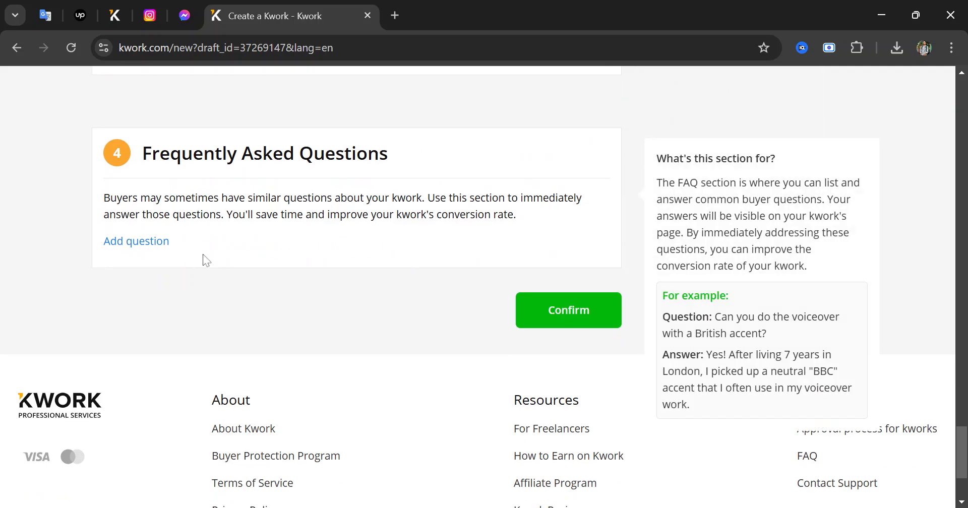
pyautogui.click(155, 246)
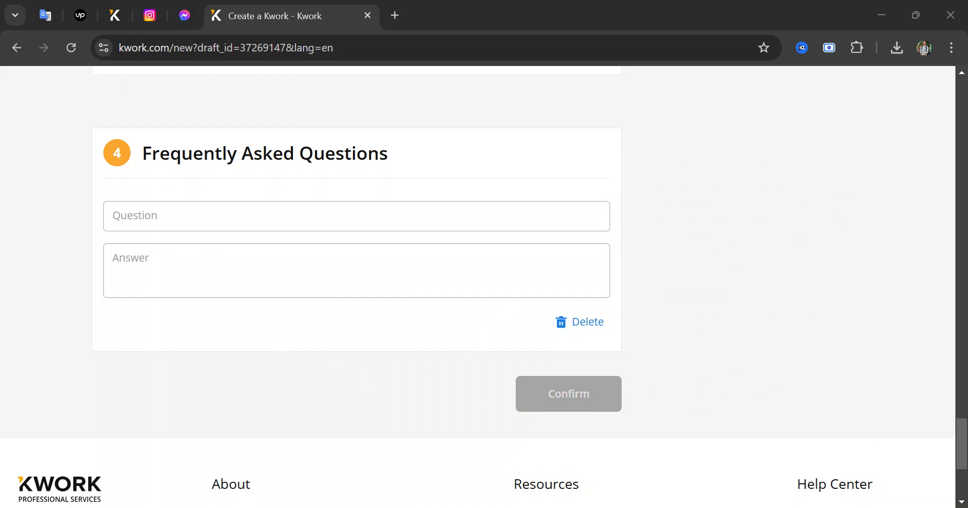
# Enter the question 'What types of ads can you create on Facebook ?', dropping 'and Instagram'
pyautogui.click(357, 216)
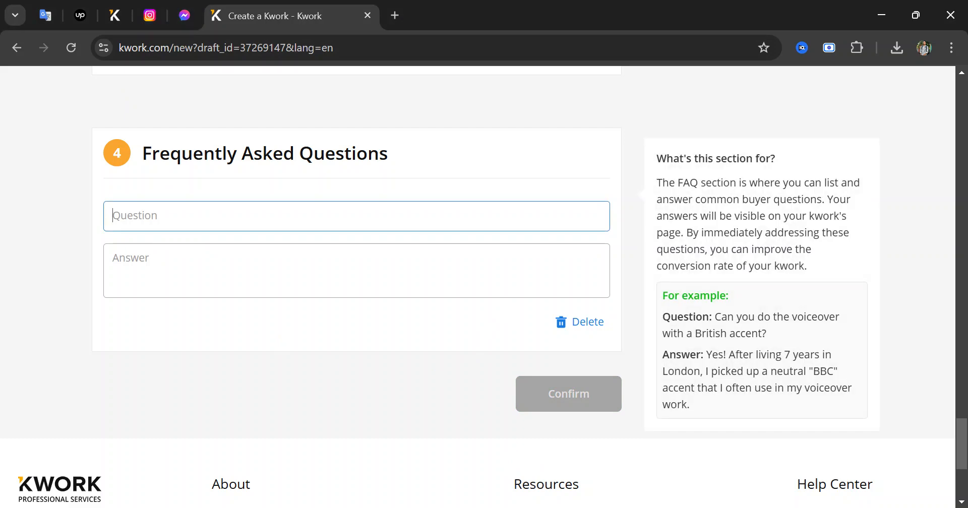
pyautogui.write('What types of ads can you create on Facebook and Instagram?')
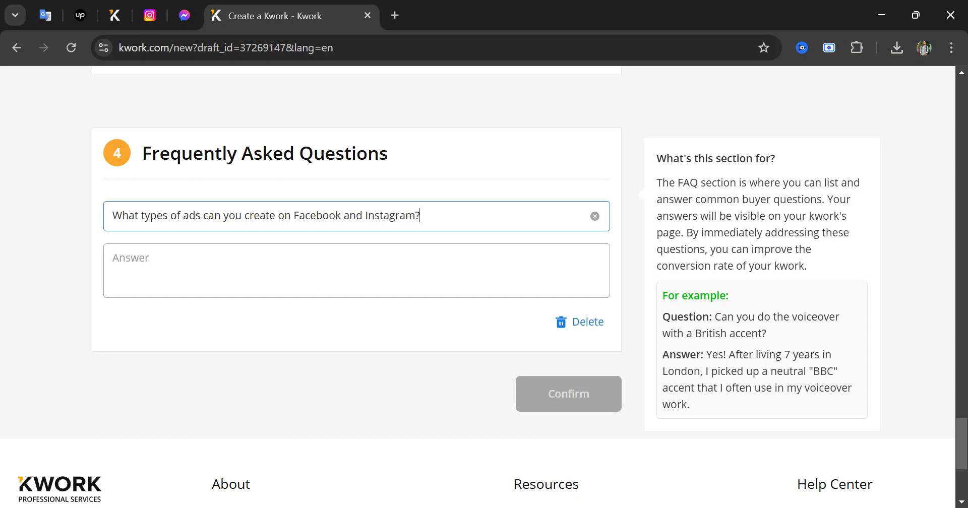
pyautogui.moveTo(349, 216); pyautogui.dragTo(415, 216)
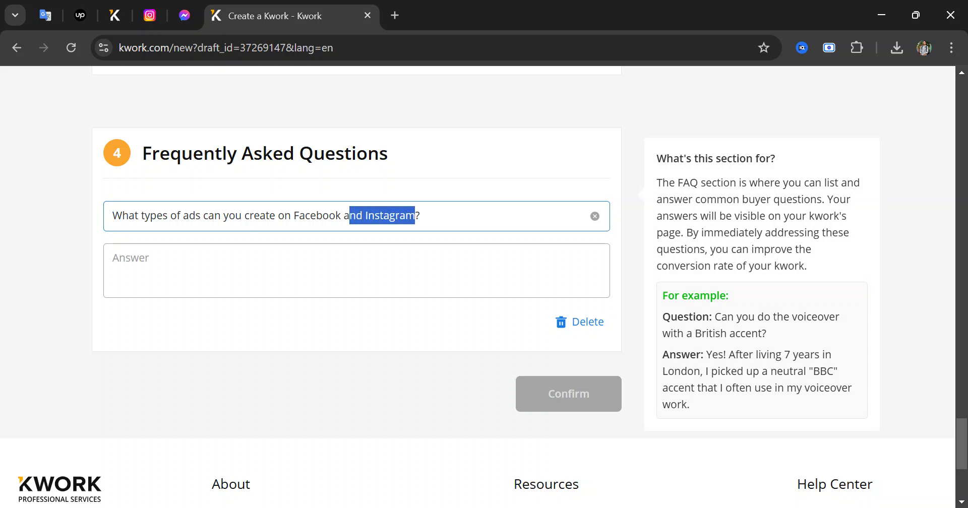
pyautogui.press('BackSpace')
pyautogui.press('BackSpace')
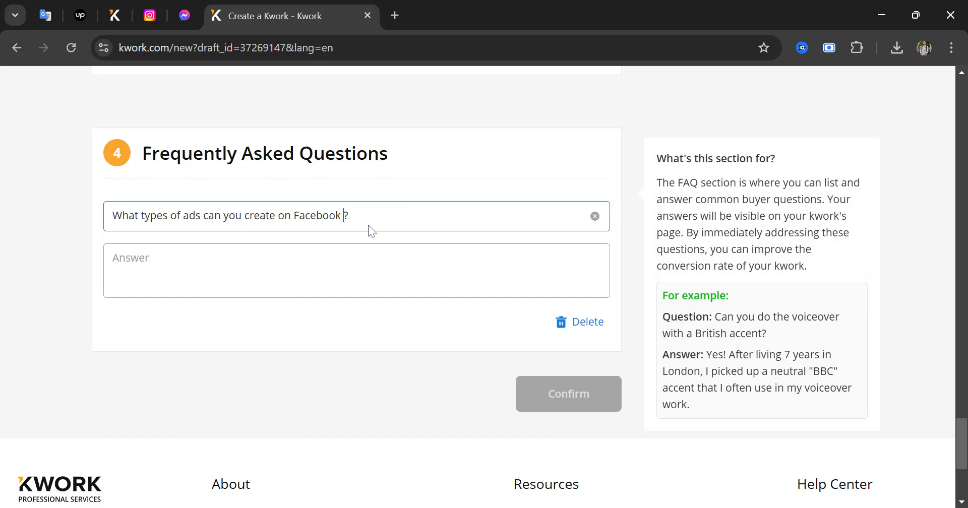
pyautogui.press('Tab')
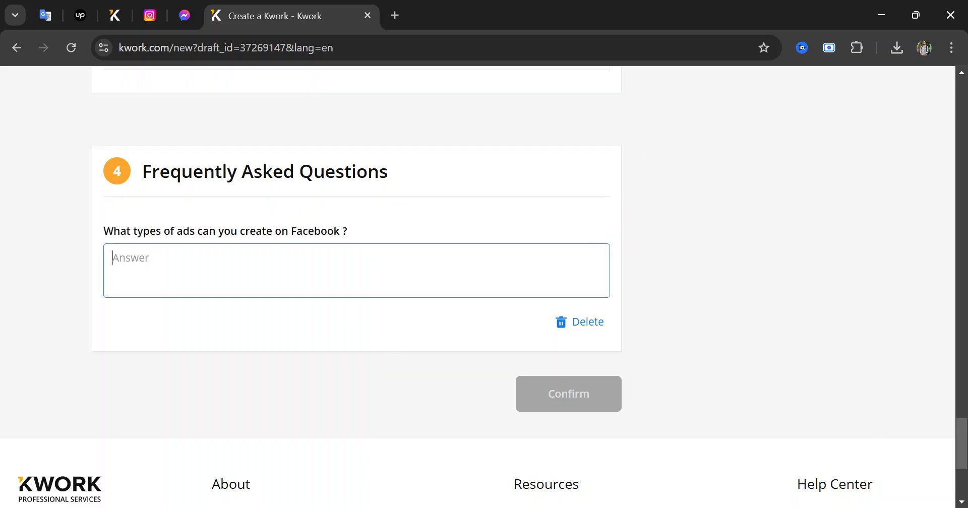
pyautogui.hotkey('alt', 'Tab')
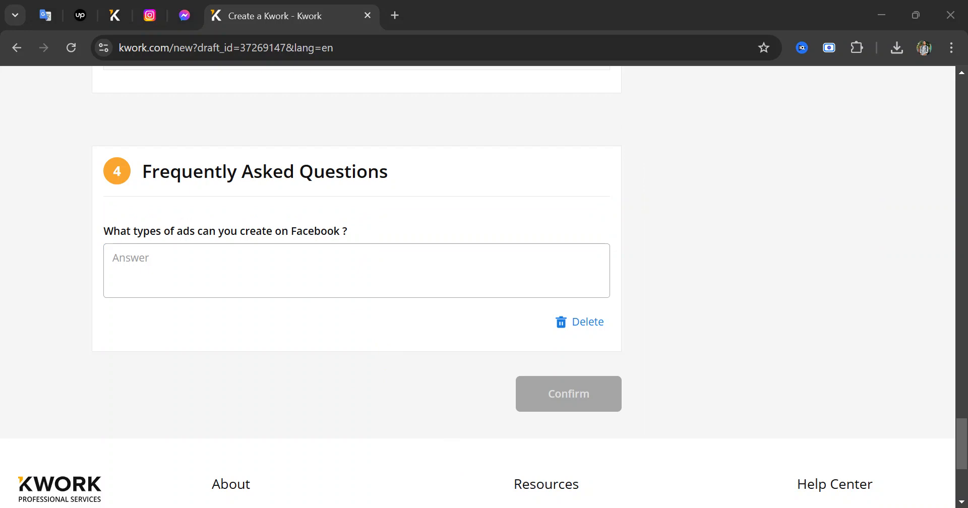
# Paste and save the answer about ad types, then add a second blank FAQ entry
pyautogui.click(353, 272)
pyautogui.hotkey('ctrl', 'v')
pyautogui.click(421, 322)
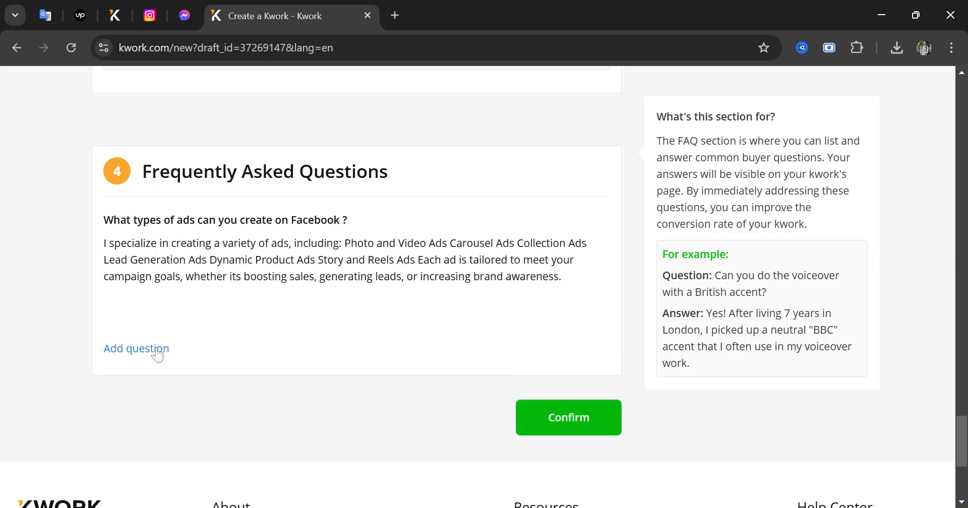
pyautogui.click(155, 351)
pyautogui.hotkey('alt', 'Tab')
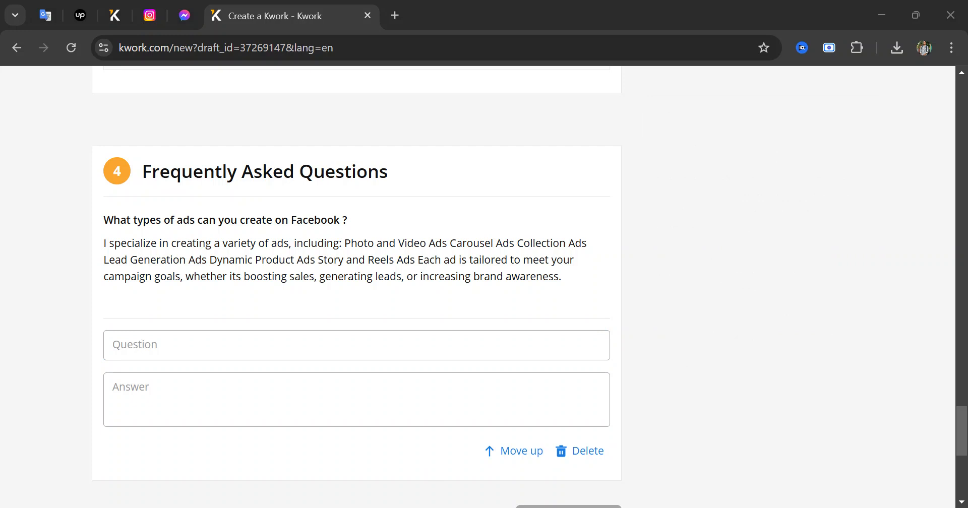
# Add the FAQ on reaching the right audience, pasting its question and answer
pyautogui.click(197, 337)
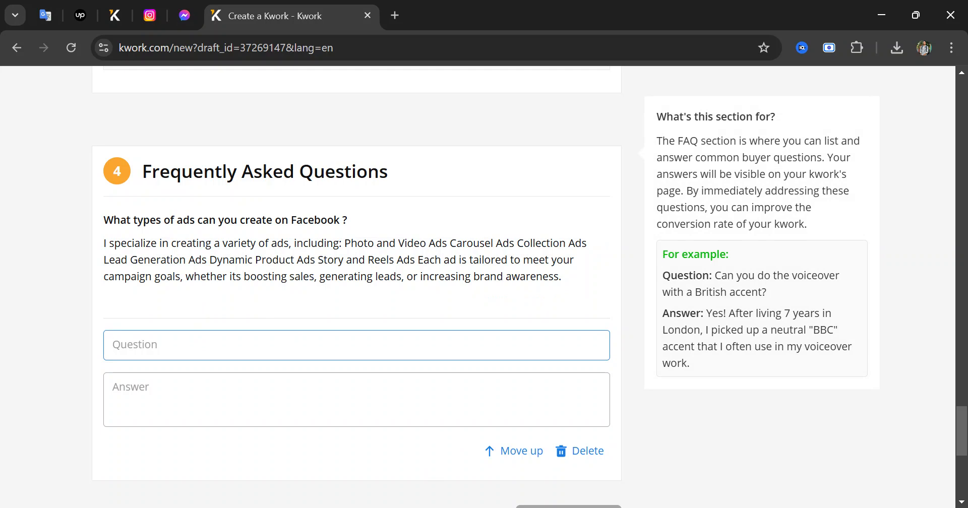
pyautogui.write('How do you ensure my ads reach the right audience?')
pyautogui.press('Tab')
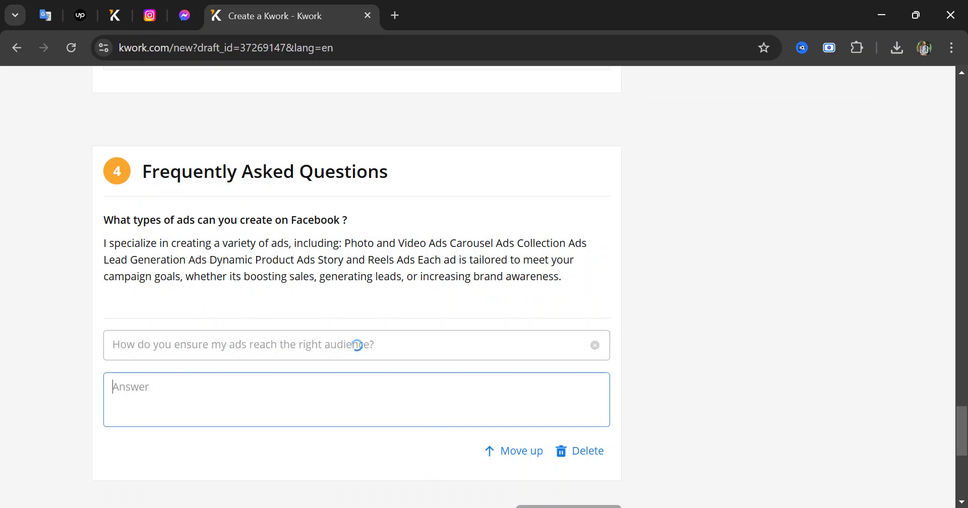
pyautogui.hotkey('alt', 'Tab')
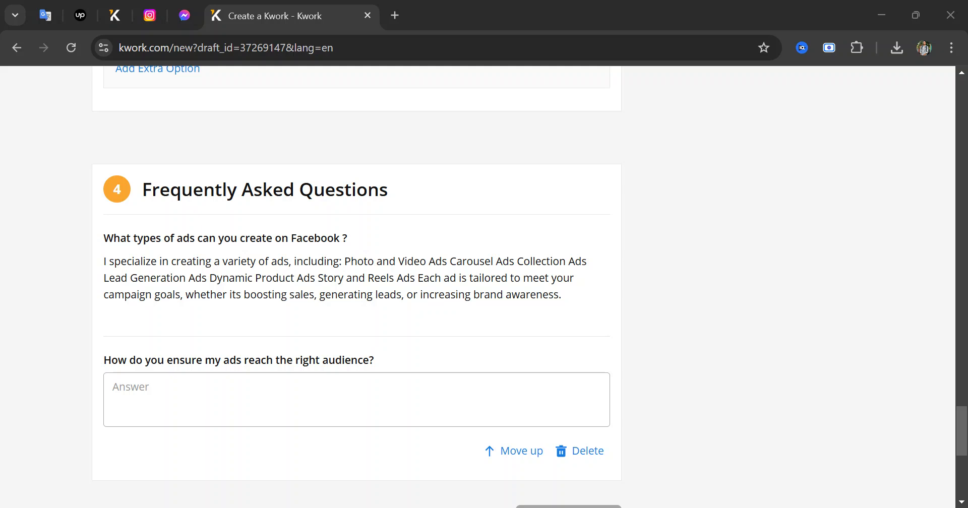
pyautogui.hotkey('alt', 'Tab')
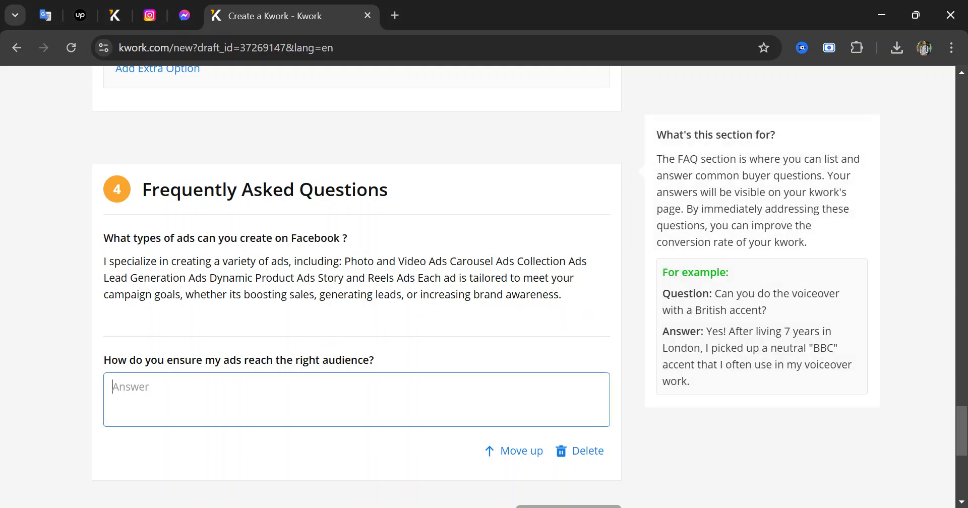
pyautogui.write("I conduct detailed target audience research based on factors like demographics, interests, behaviors, and purchasing patterns. Using Facebook's advanced targeting options, I ensure your ads reach the most relevant and engaged audience for your business.")
pyautogui.click(295, 327)
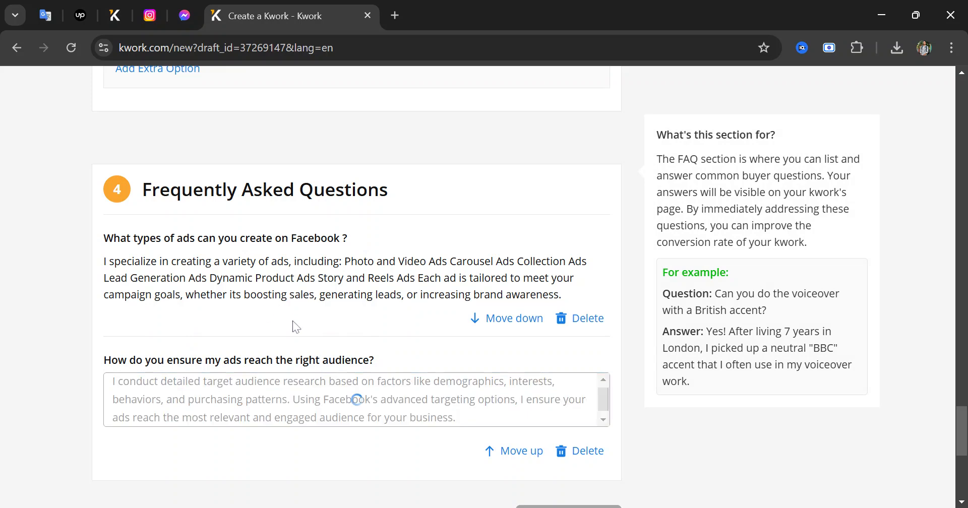
# Add the CBO versus ABO FAQ, clear the 'Please use English' warning, and add a blank entry
pyautogui.scroll(-3, 291, 326)
pyautogui.click(157, 334)
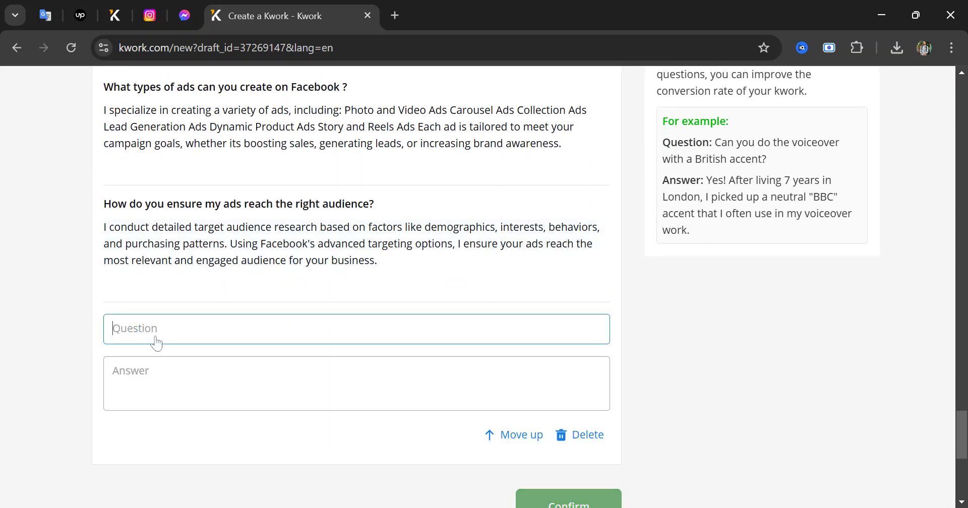
pyautogui.scroll(-1, 269, 310)
pyautogui.click(555, 507)
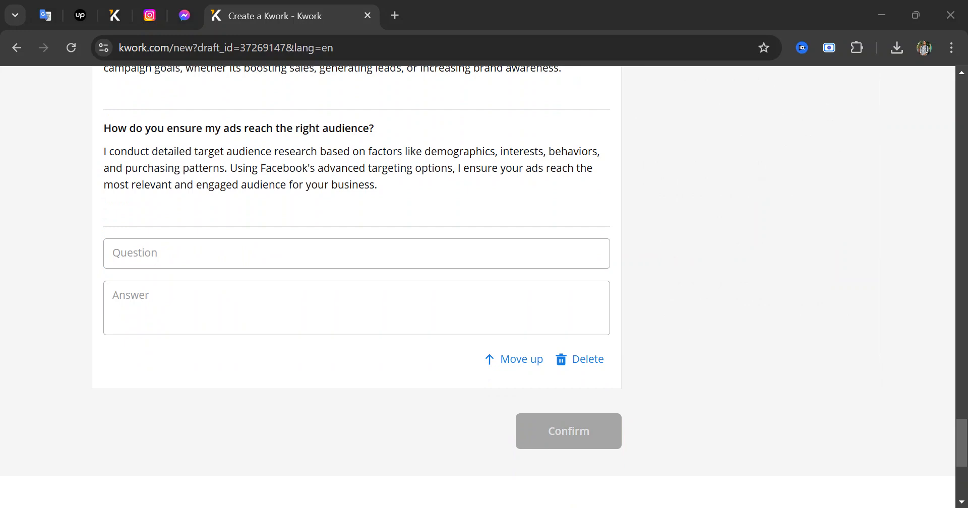
pyautogui.hotkey('alt', 'Tab')
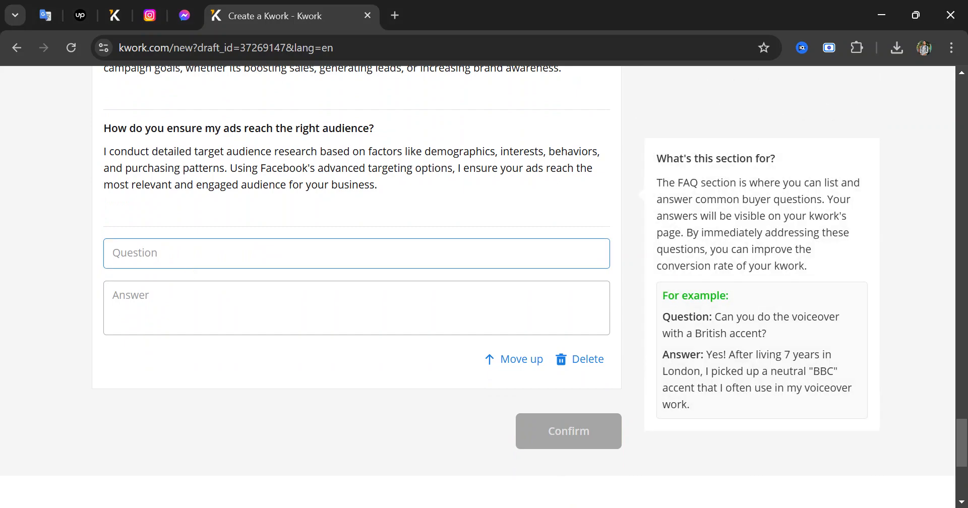
pyautogui.write('Whats the difference between CBO and ABO techniques?')
pyautogui.press('Tab')
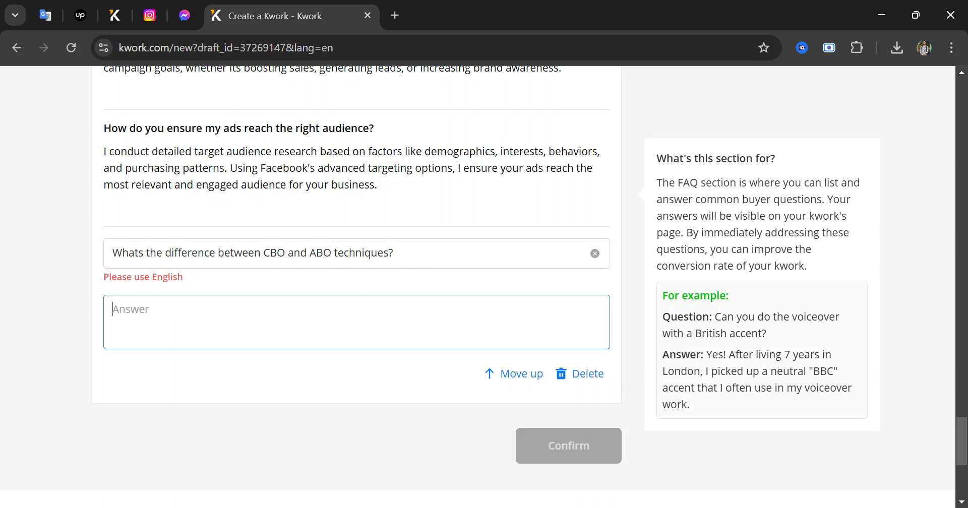
pyautogui.click(394, 253)
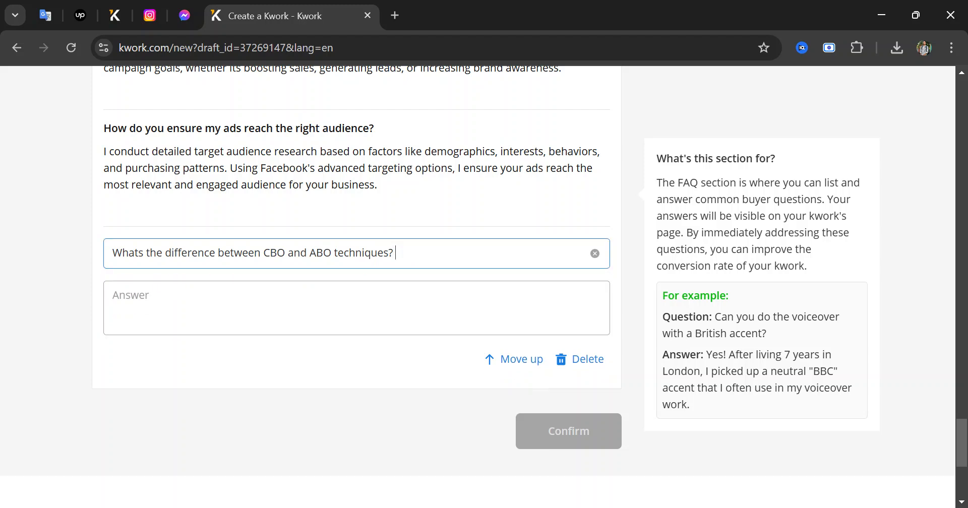
pyautogui.press('Tab')
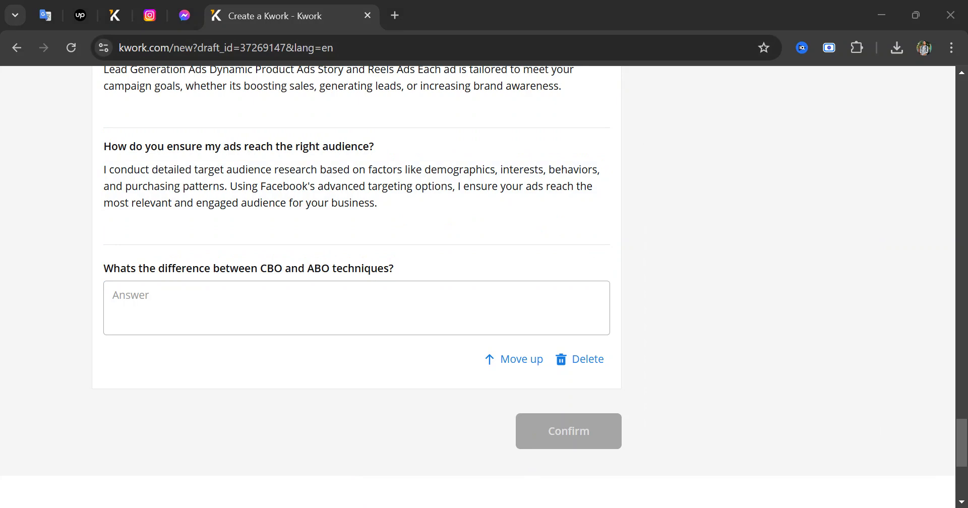
pyautogui.click(516, 432)
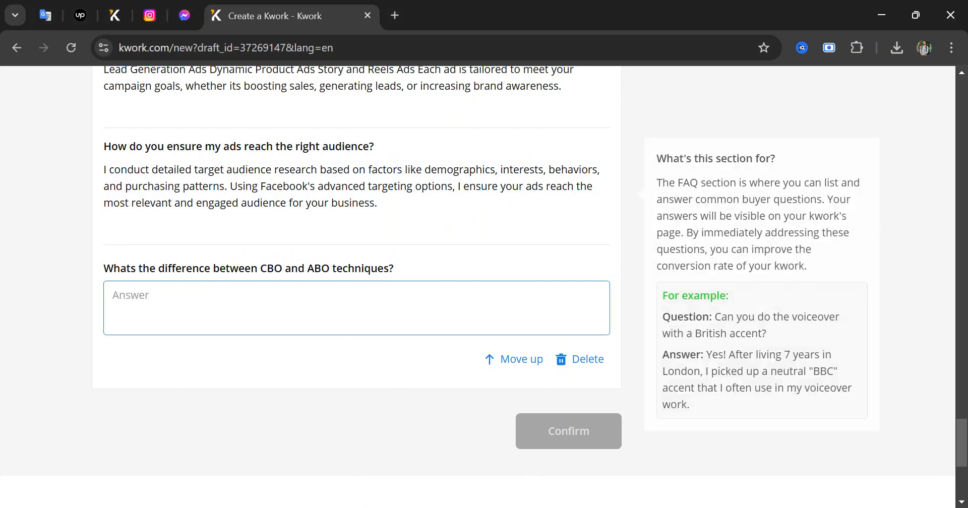
pyautogui.hotkey('ctrl', 'v')
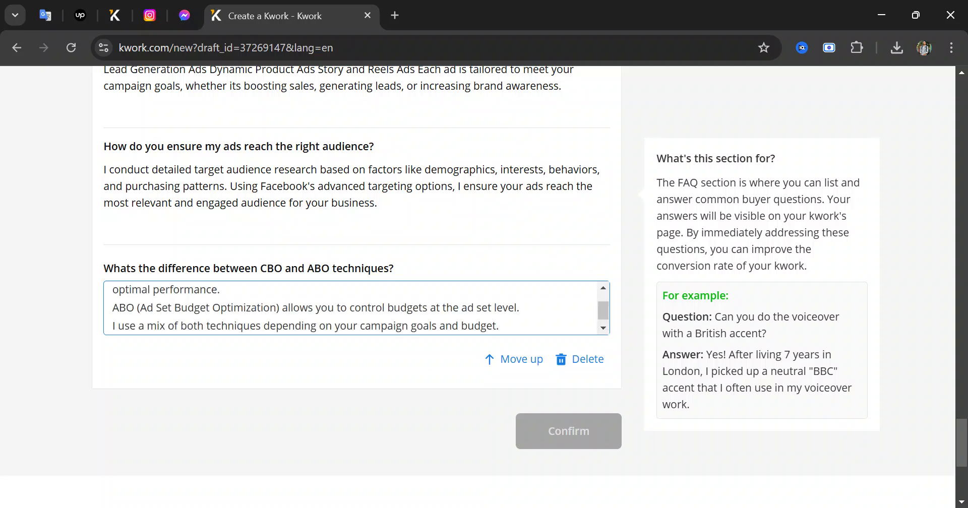
pyautogui.click(429, 362)
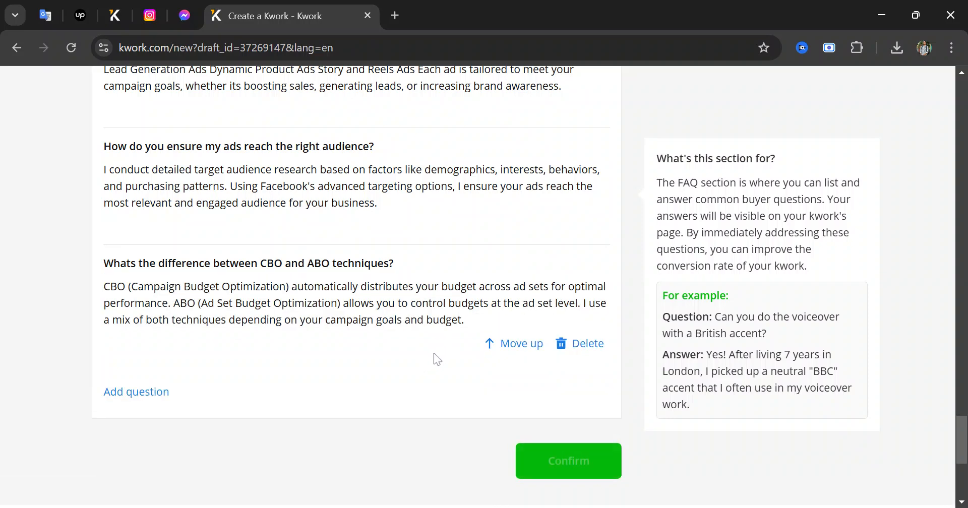
pyautogui.click(135, 392)
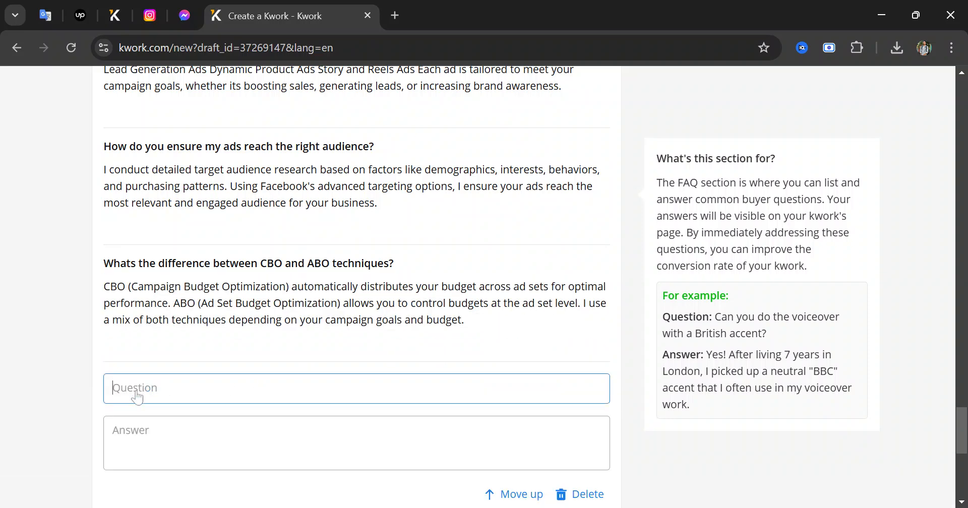
# Paste the remarketing strategies question and its answer into the new FAQ entry
pyautogui.click(513, 507)
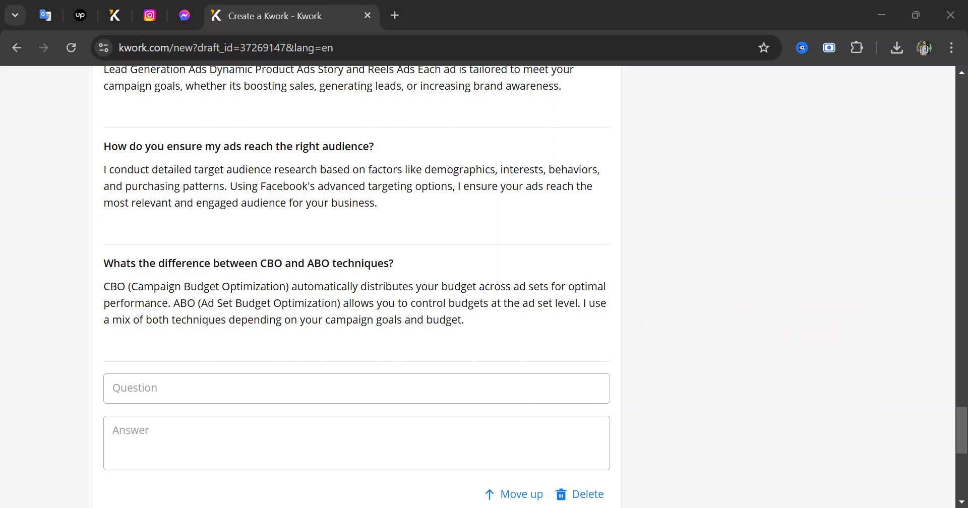
pyautogui.click(232, 383)
pyautogui.click(233, 383)
pyautogui.write('Can you help with remarketing strategies?')
pyautogui.press('Tab')
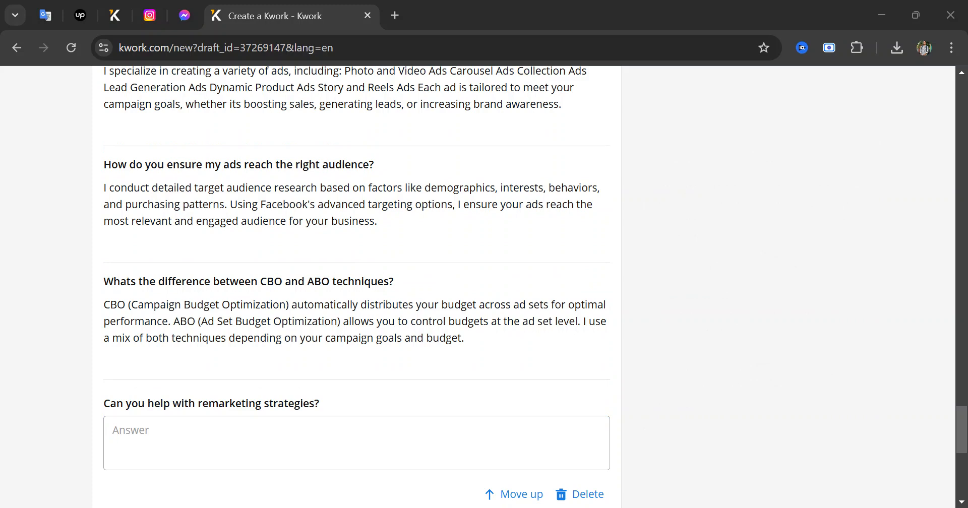
pyautogui.hotkey('alt', 'Tab')
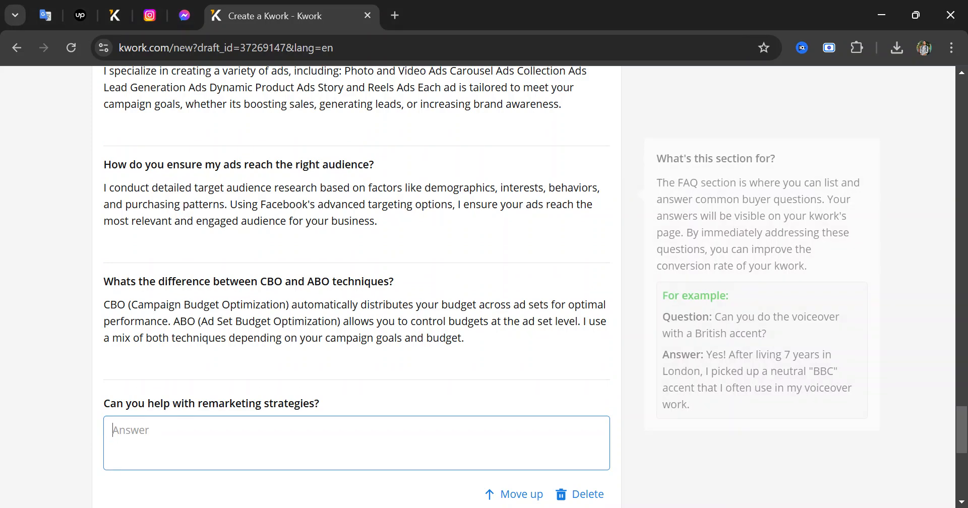
pyautogui.write('Yes! I specialize in remarketing campaigns to re-engage users who have interacted with your business but didnt convert. This includes custom audiences, dynamic ads, and sequential messaging strategies to drive conversions.')
pyautogui.scroll(-1, 291, 438)
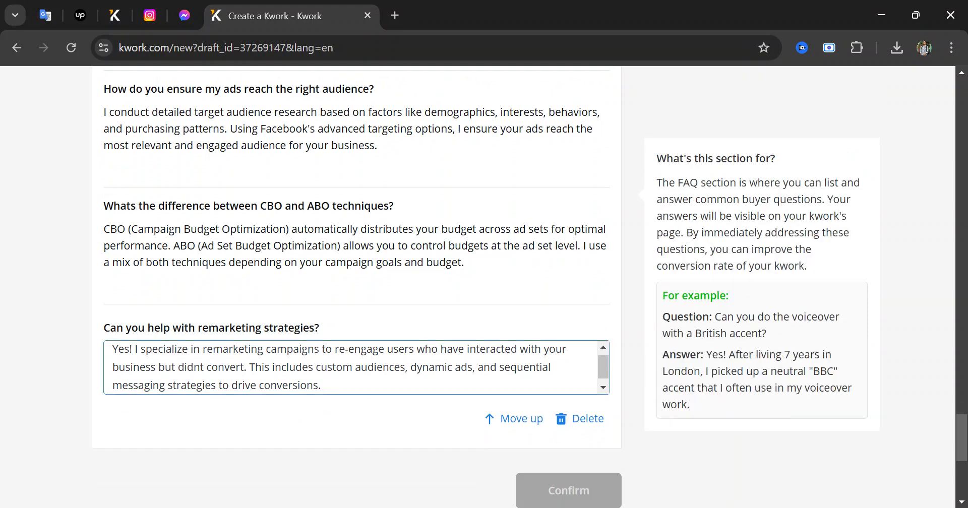
pyautogui.click(415, 411)
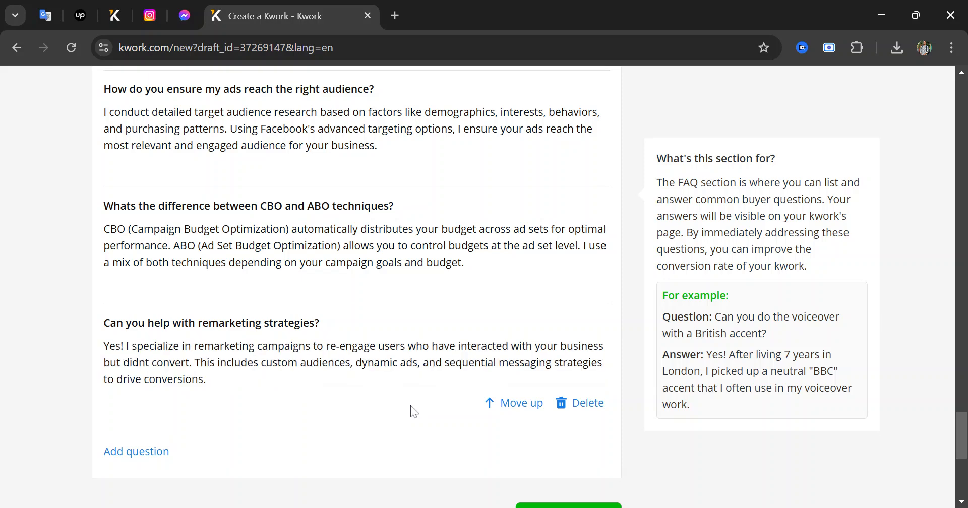
# Add the FAQ 'How do you track and measure campaign success?' with its Ads Manager metrics answer
pyautogui.scroll(-6, 432, 396)
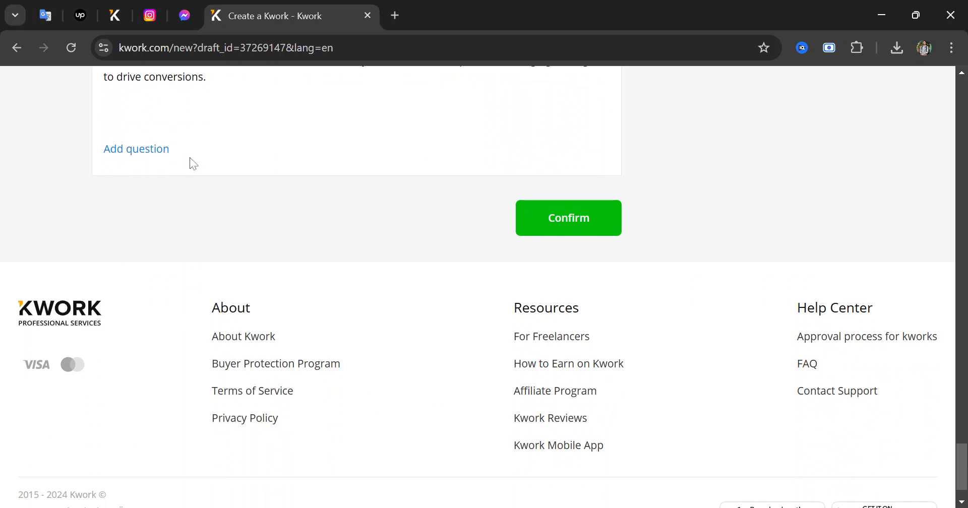
pyautogui.click(161, 150)
pyautogui.hotkey('alt', 'Tab')
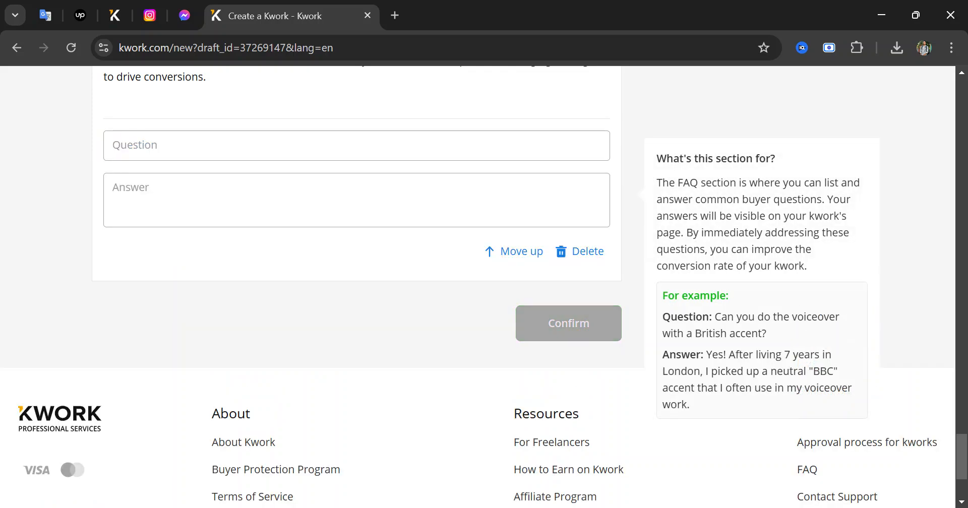
pyautogui.click(158, 147)
pyautogui.write('How do you track and measure campaign success?')
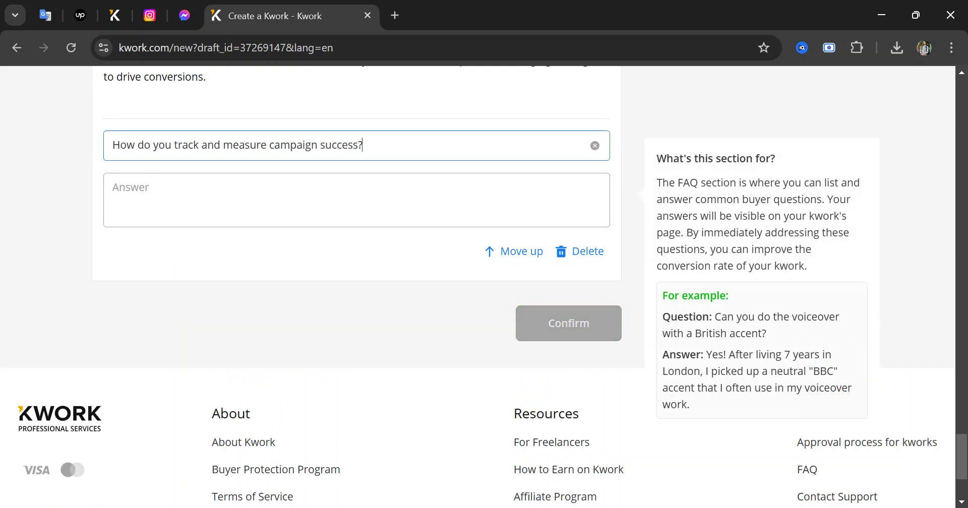
pyautogui.hotkey('alt', 'Tab')
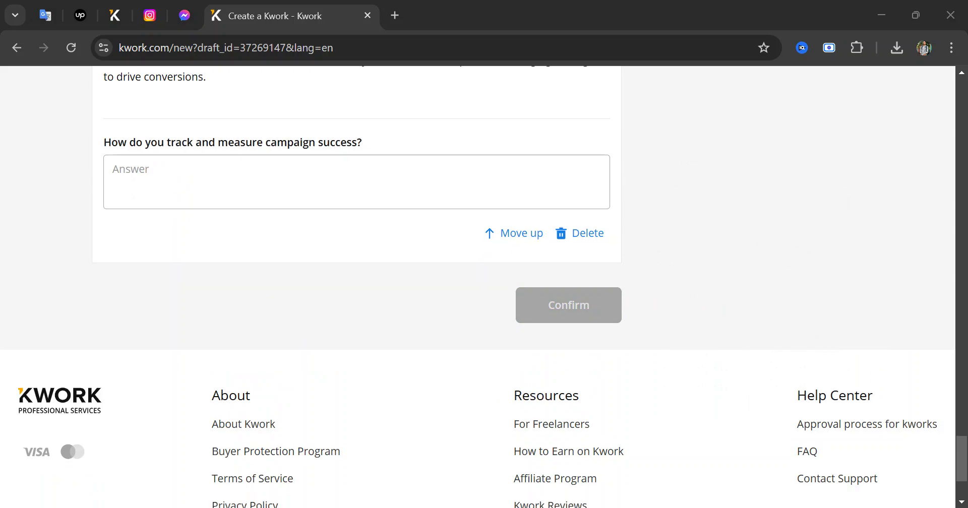
pyautogui.hotkey('alt', 'Tab')
pyautogui.click(302, 187)
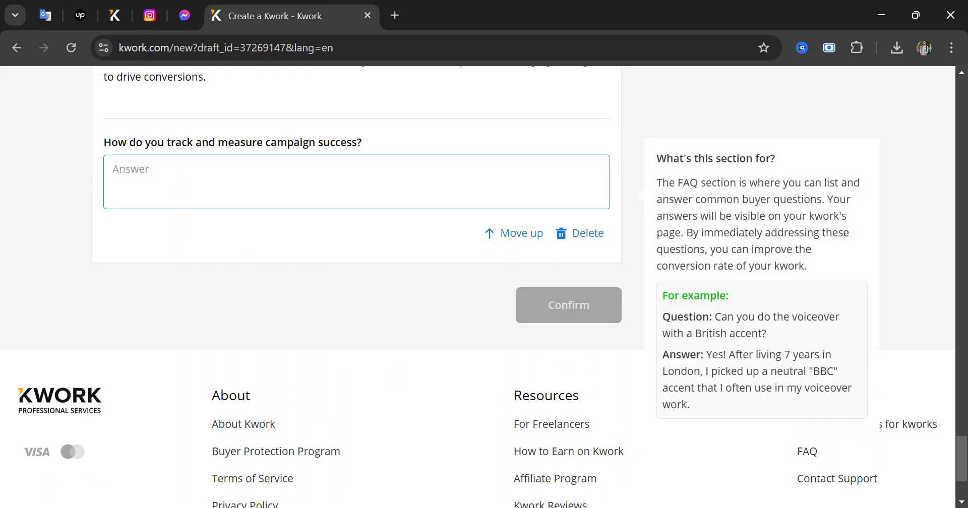
pyautogui.hotkey('ctrl', 'v')
pyautogui.click(227, 282)
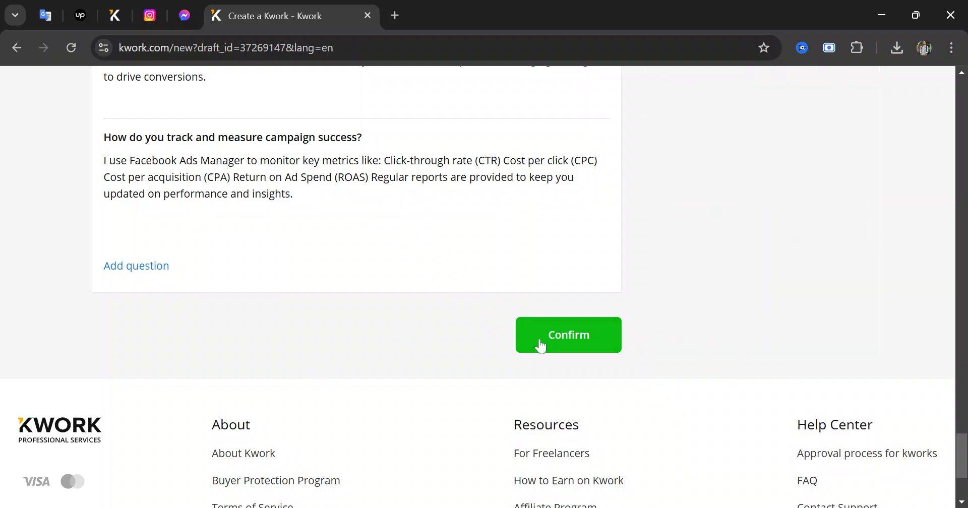
# Confirm the listing for approval and check its Basic $100, Standard $180 and Premium $300 packages
pyautogui.click(542, 345)
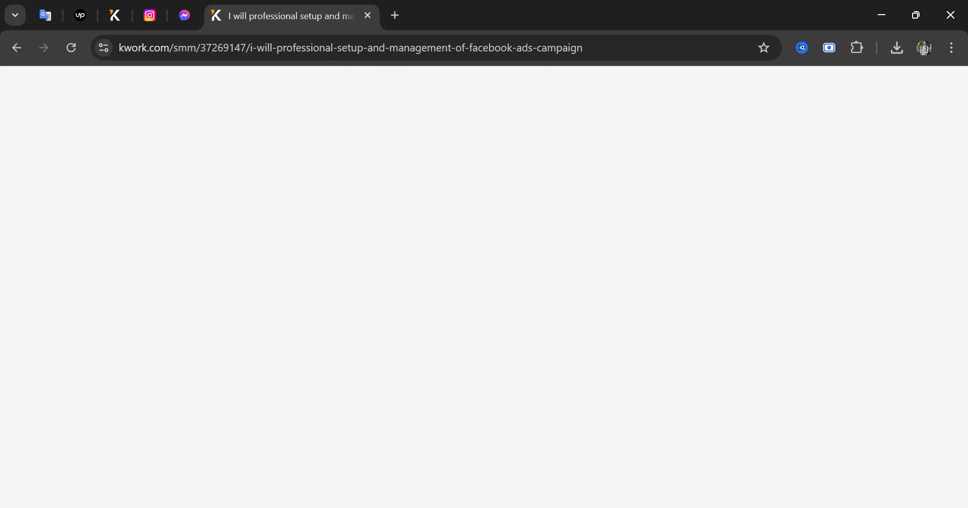
pyautogui.scroll(-3, 536, 346)
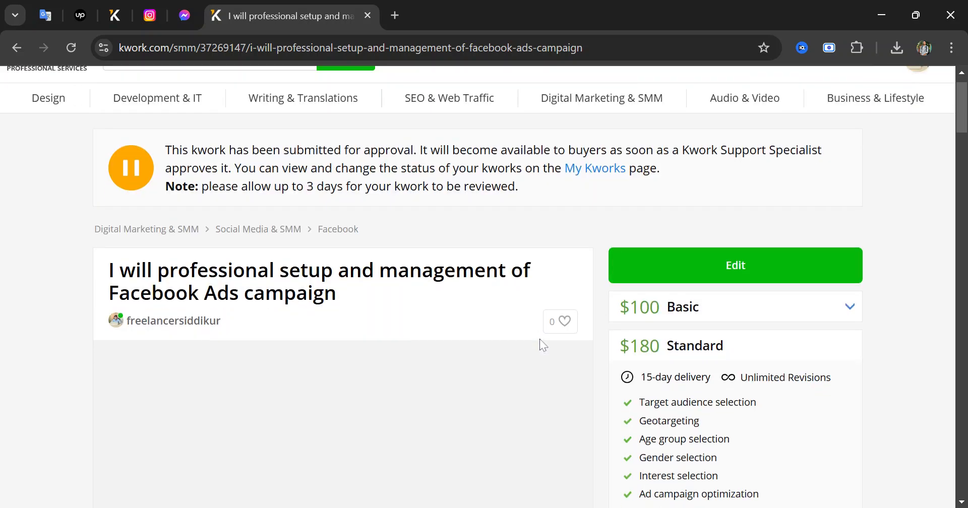
pyautogui.scroll(-7, 528, 346)
pyautogui.scroll(7, 526, 346)
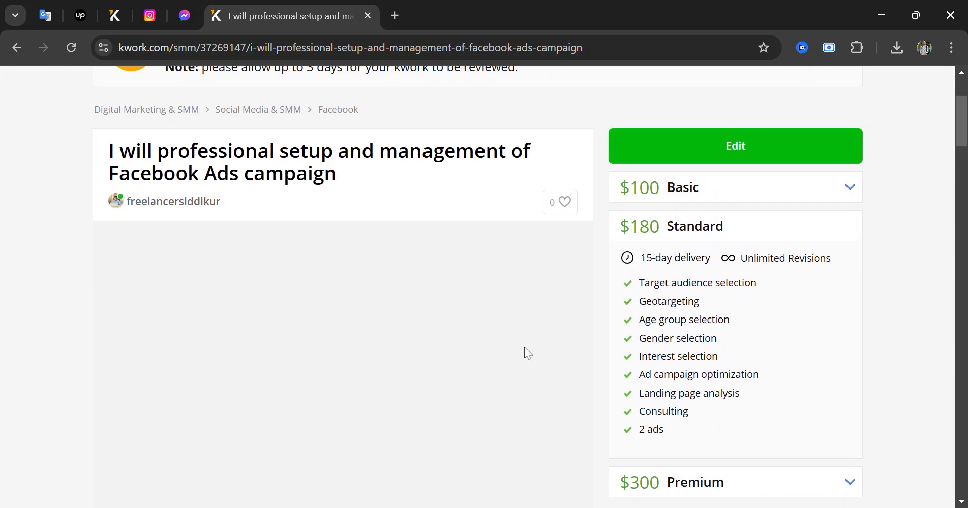
pyautogui.scroll(-2, 519, 347)
pyautogui.scroll(-10, 514, 347)
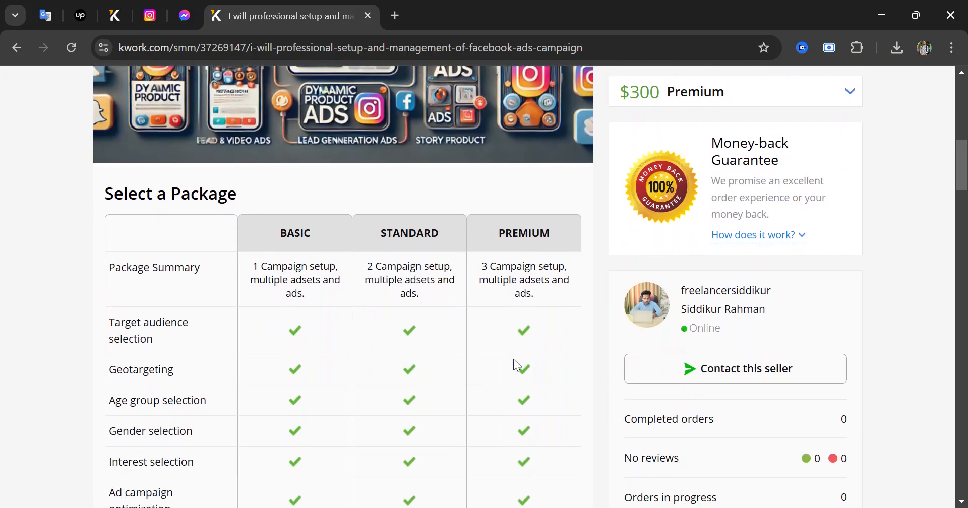
pyautogui.scroll(-3, 504, 360)
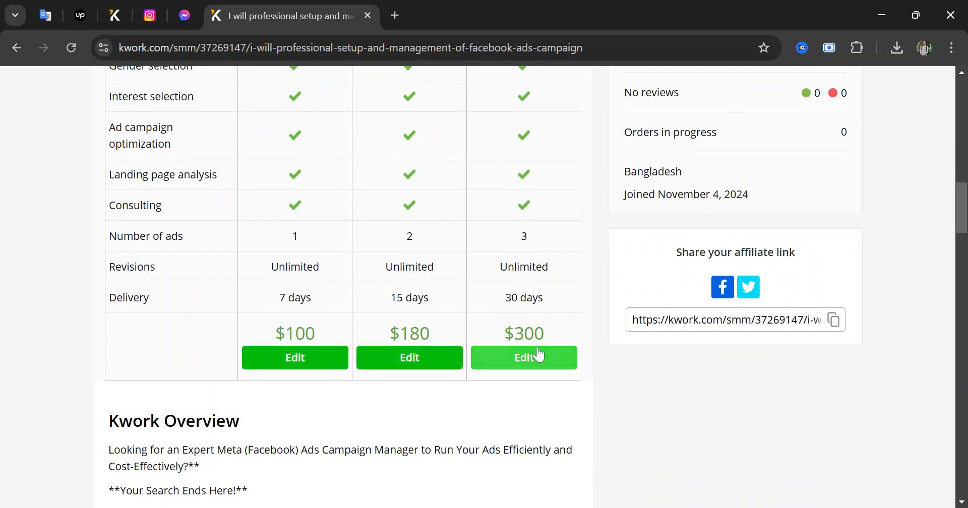
pyautogui.scroll(2, 290, 360)
pyautogui.scroll(-2, 407, 323)
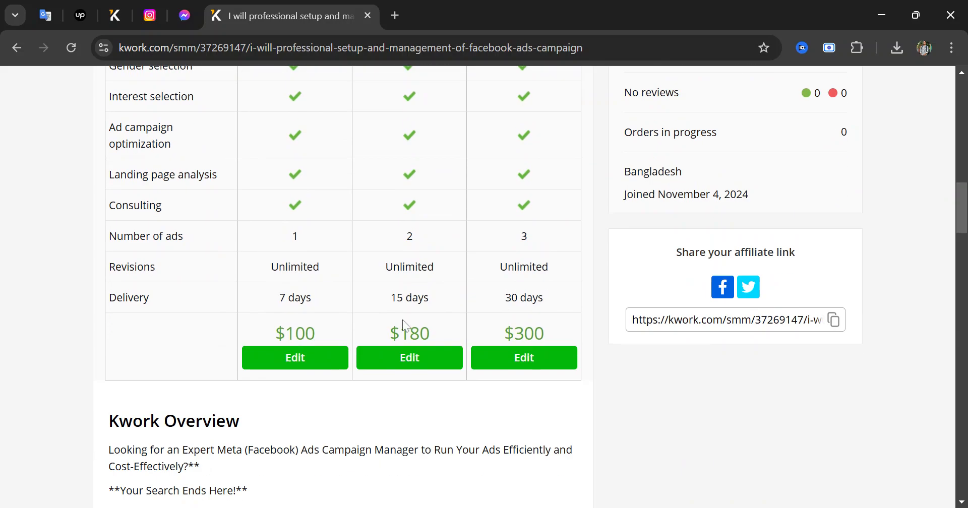
pyautogui.scroll(5, 407, 323)
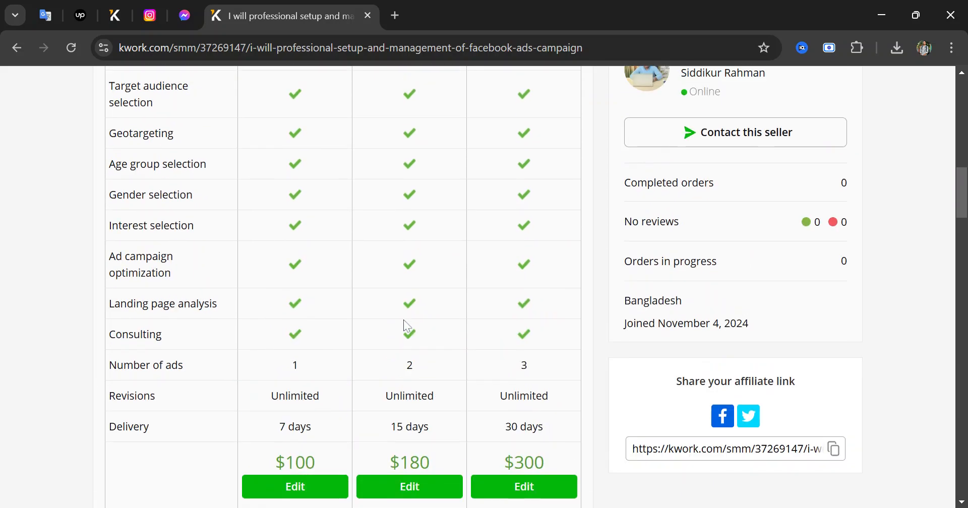
pyautogui.scroll(1, 363, 399)
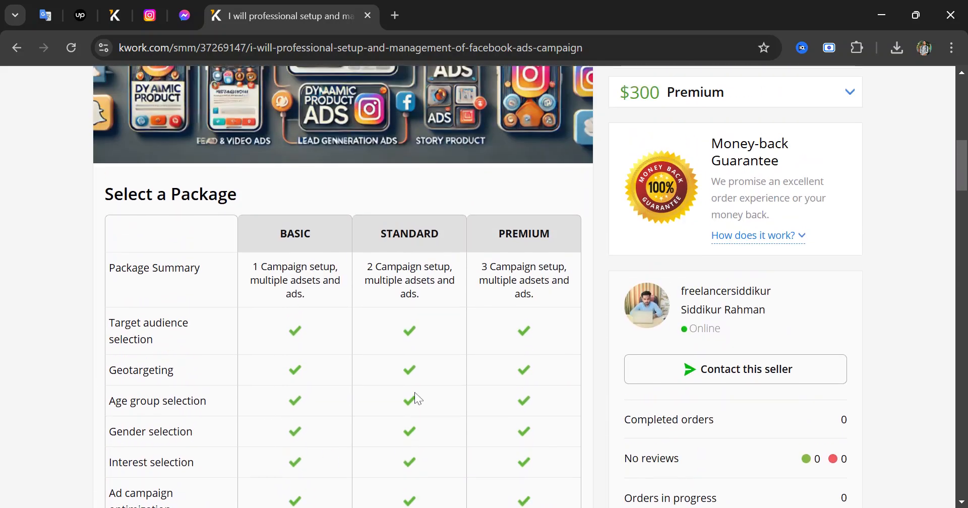
pyautogui.scroll(5, 739, 364)
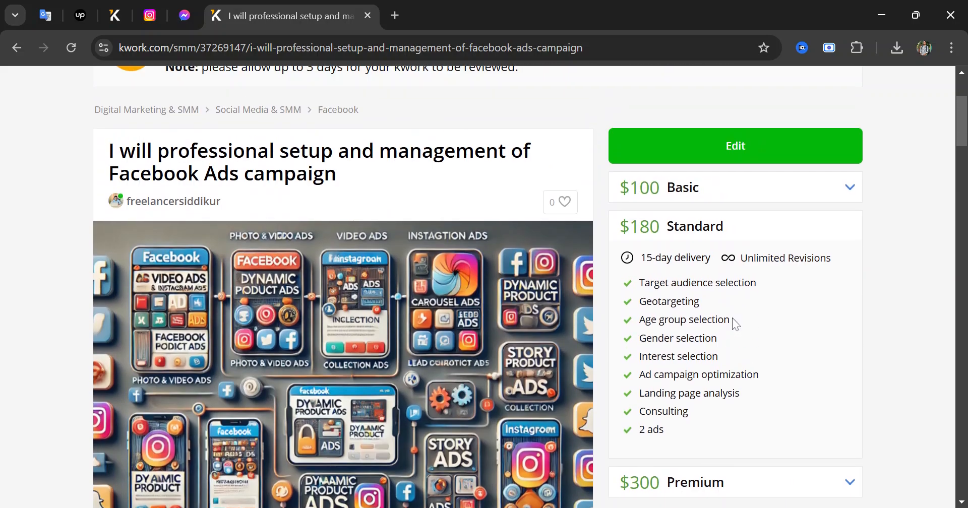
pyautogui.scroll(-3, 132, 284)
pyautogui.scroll(6, 132, 285)
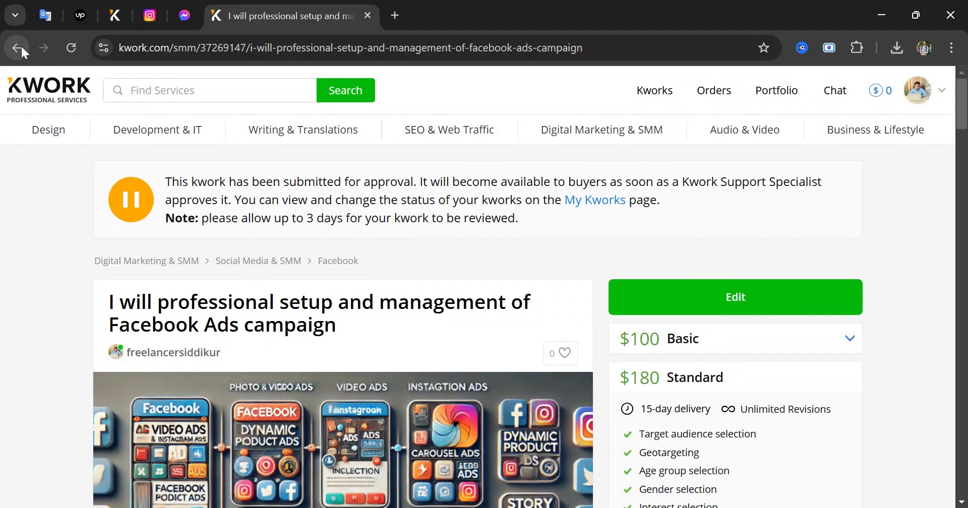
# Go back from the listing page and close the listing edit tab
pyautogui.click(19, 44)
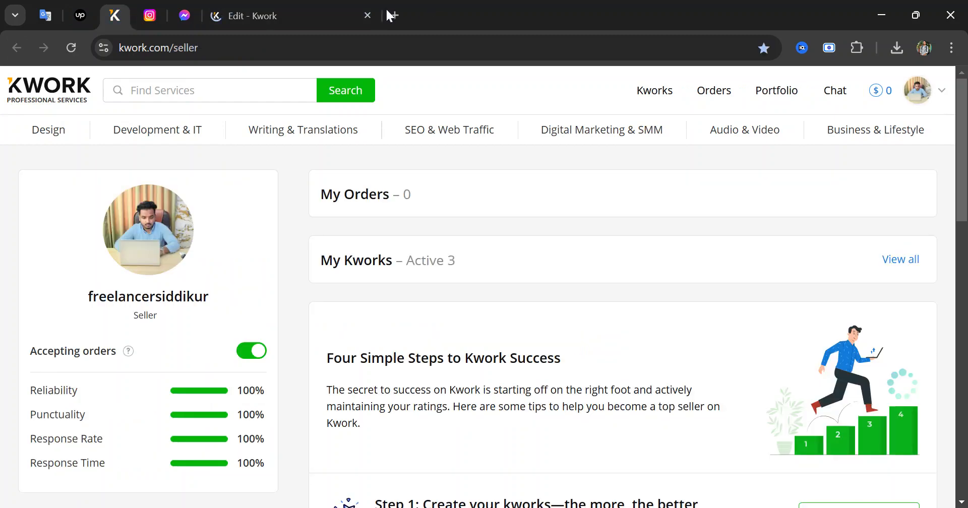
pyautogui.click(367, 15)
pyautogui.scroll(-2, 618, 320)
pyautogui.scroll(1, 617, 320)
pyautogui.scroll(-4, 618, 320)
pyautogui.scroll(5, 618, 320)
# Review the full My Kworks list, then return to the seller dashboard
pyautogui.click(897, 260)
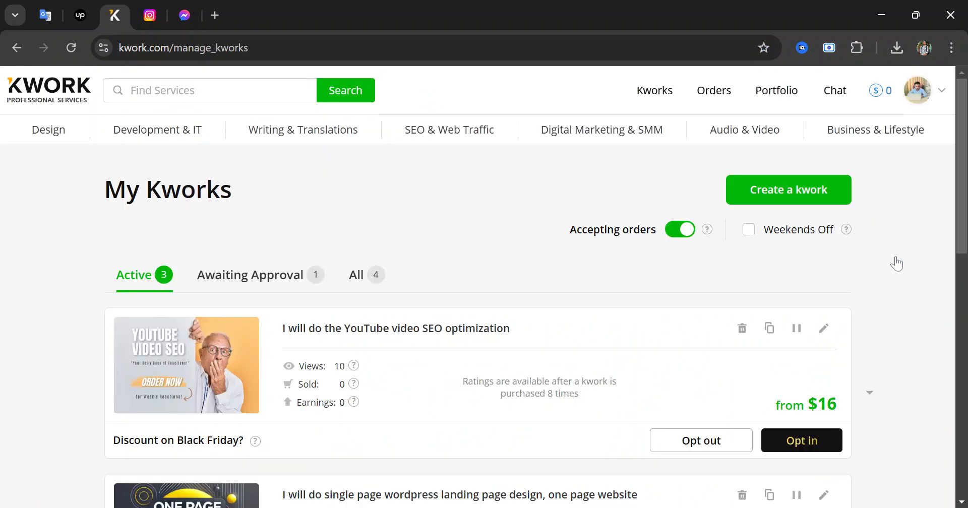
pyautogui.moveTo(157, 130)
pyautogui.scroll(-3, 416, 306)
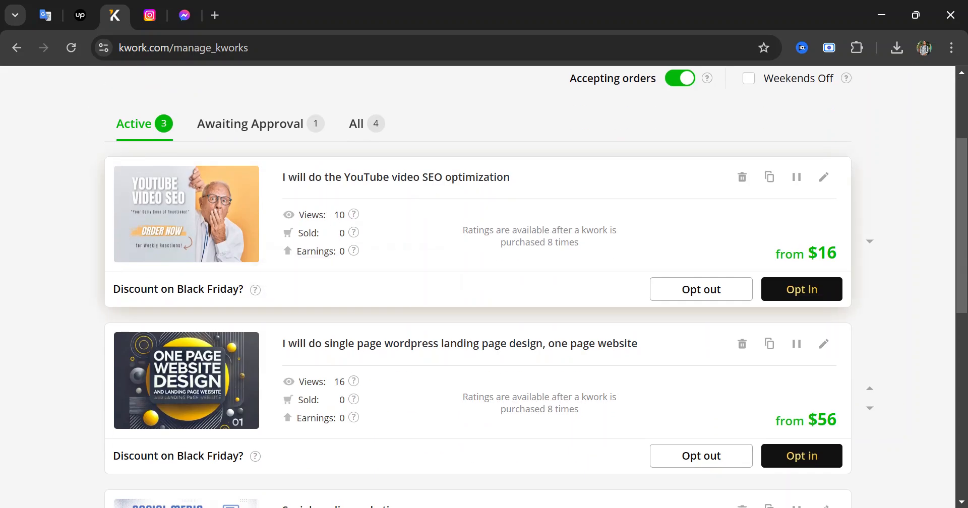
pyautogui.scroll(-3, 308, 265)
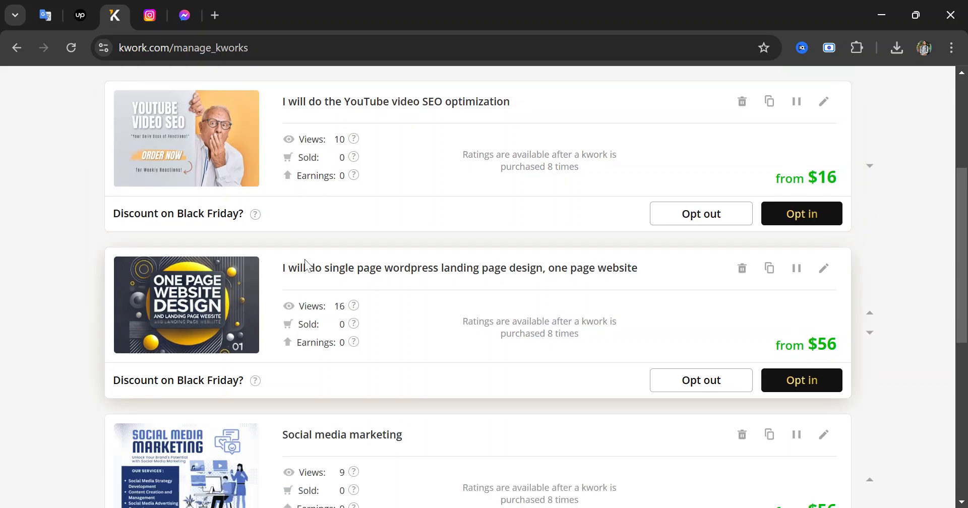
pyautogui.scroll(-5, 305, 264)
pyautogui.scroll(10, 303, 265)
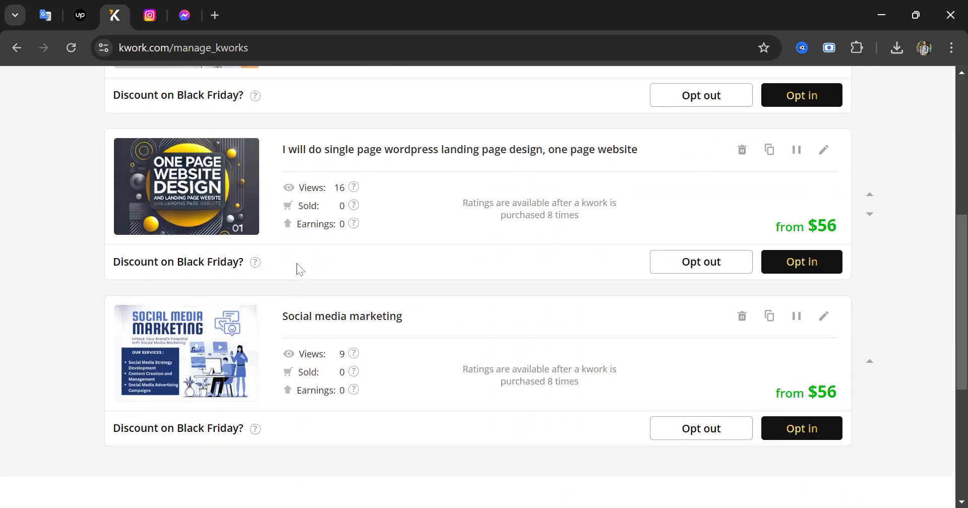
pyautogui.click(20, 46)
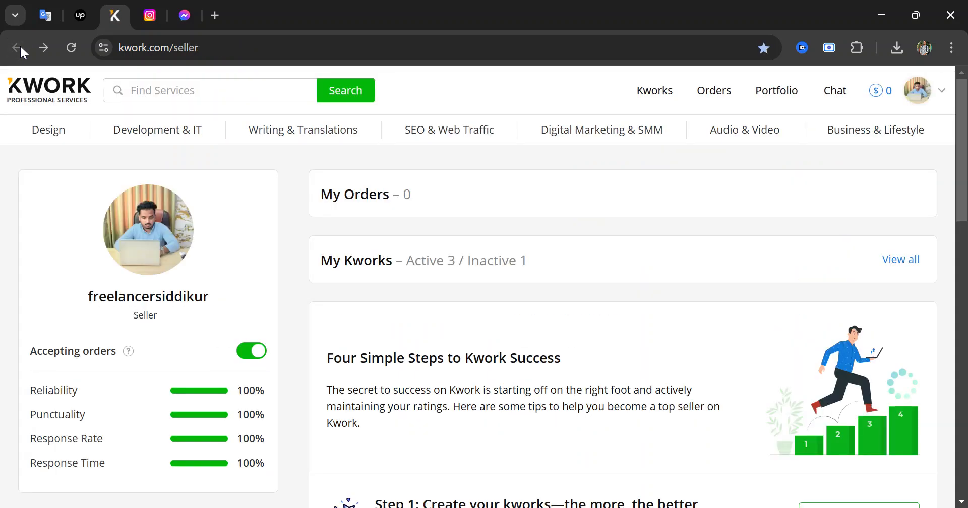